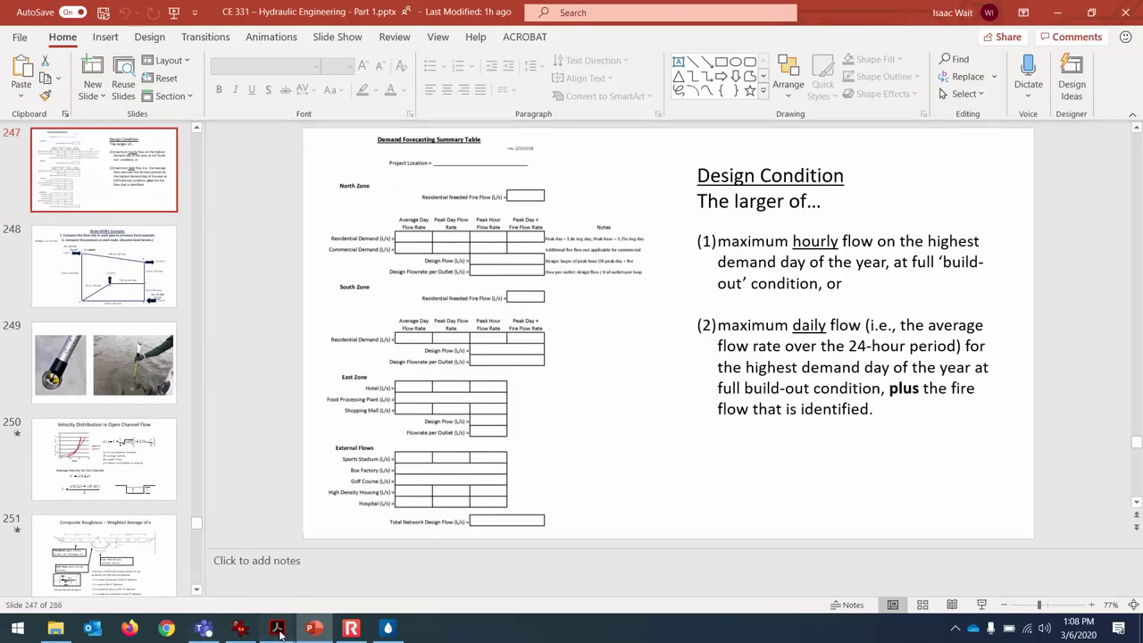
Step: Switch to the Hardy Cross Examples PDF in Acrobat and examine Example #2's network, iteration results and junction pressures, enlarged to 150%
click(216, 574)
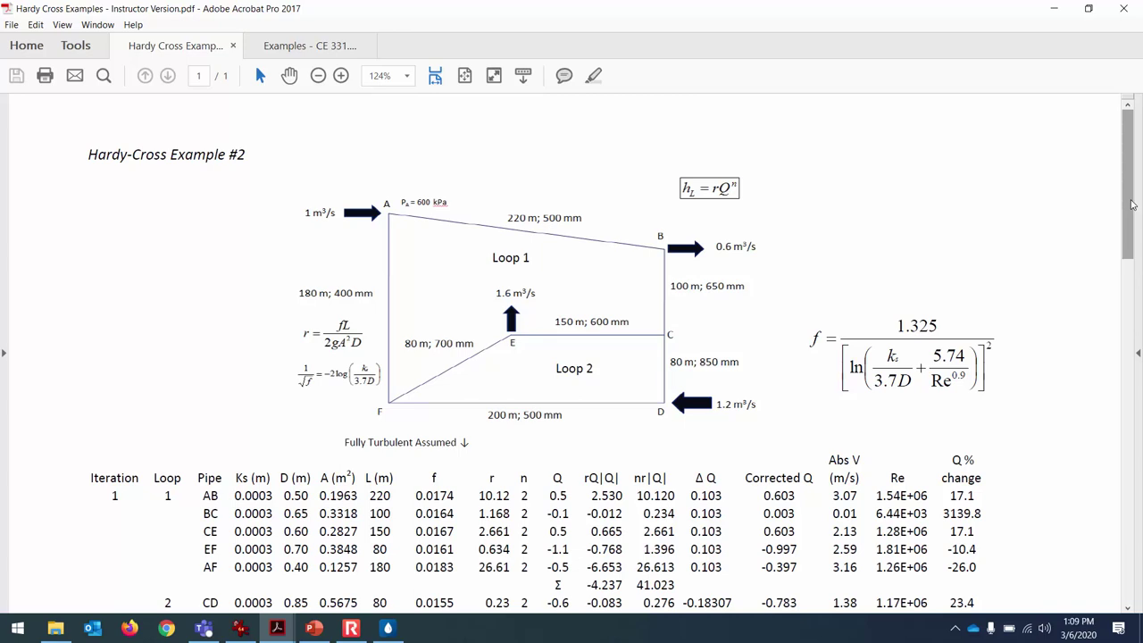
drag(1128, 201, 1063, 470)
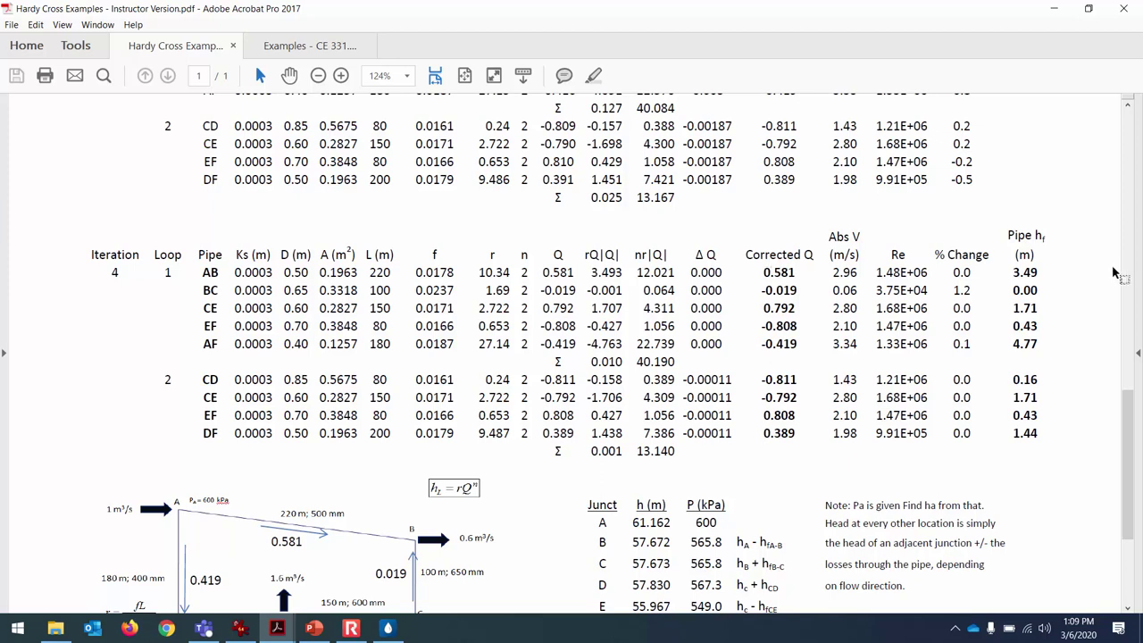
drag(1126, 430, 1121, 485)
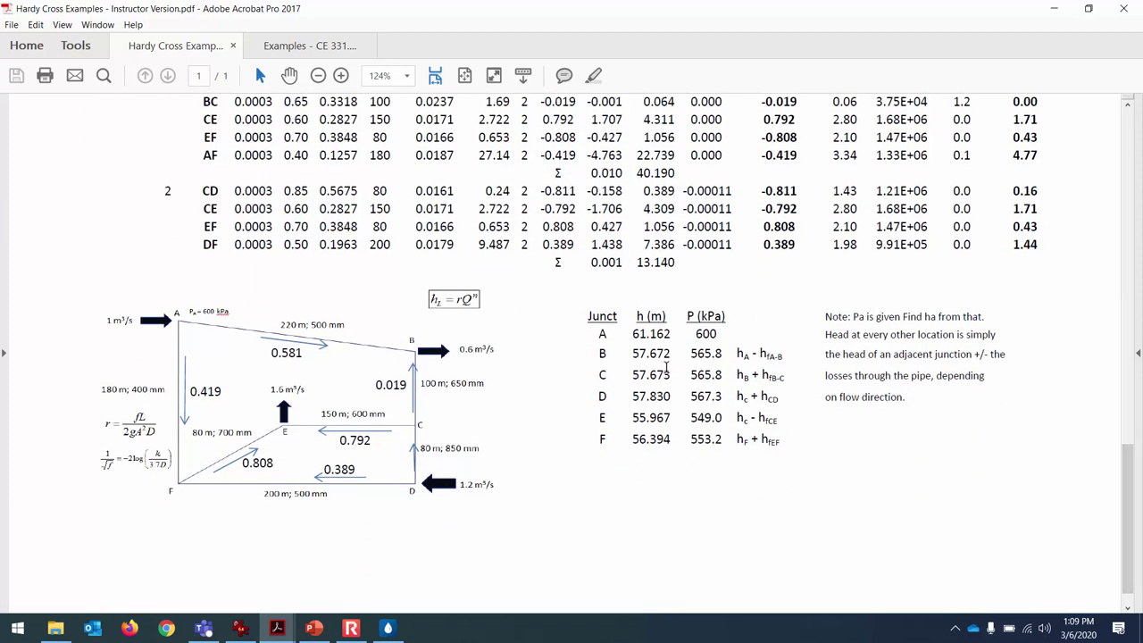
click(340, 75)
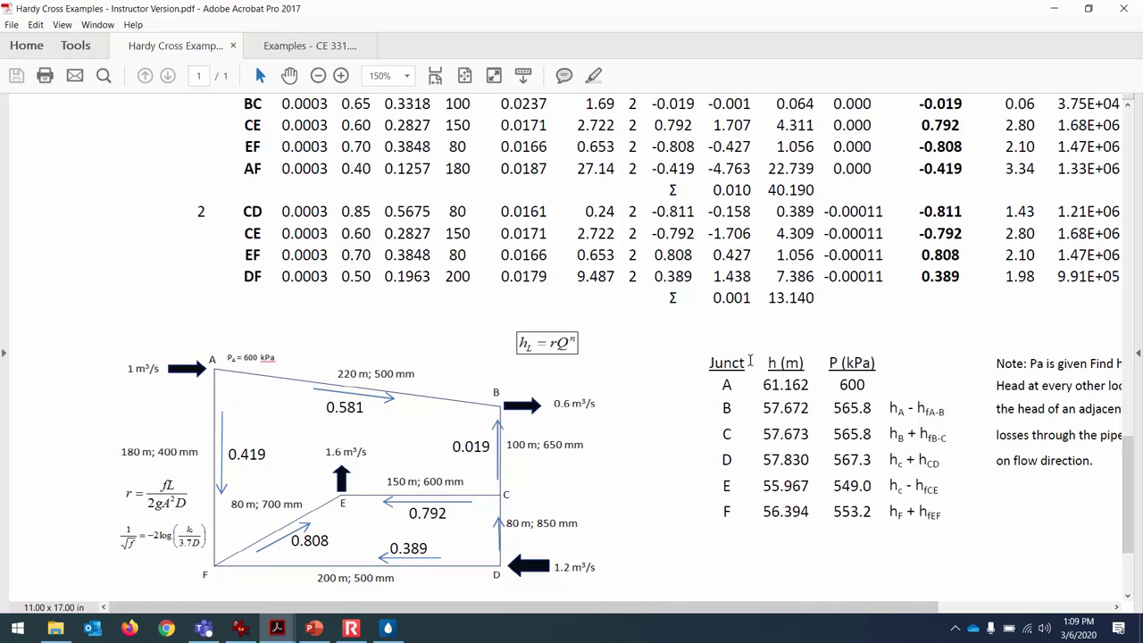
mouse_move(875, 616)
scroll(789, 614, right, 3)
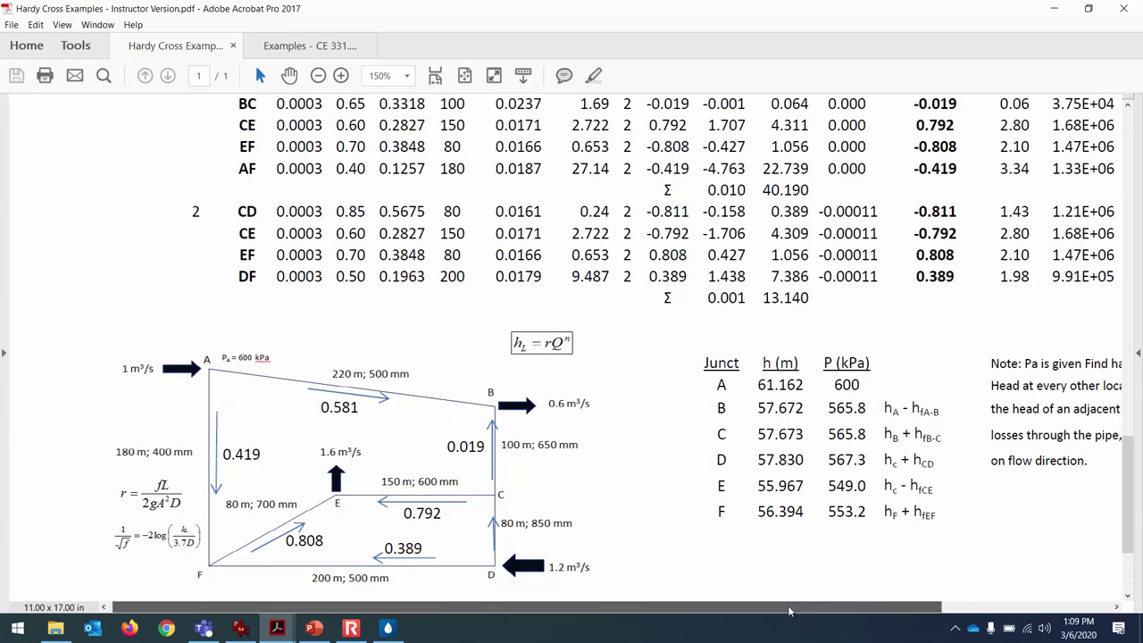
drag(826, 614, 871, 614)
scroll(871, 614, up, 2)
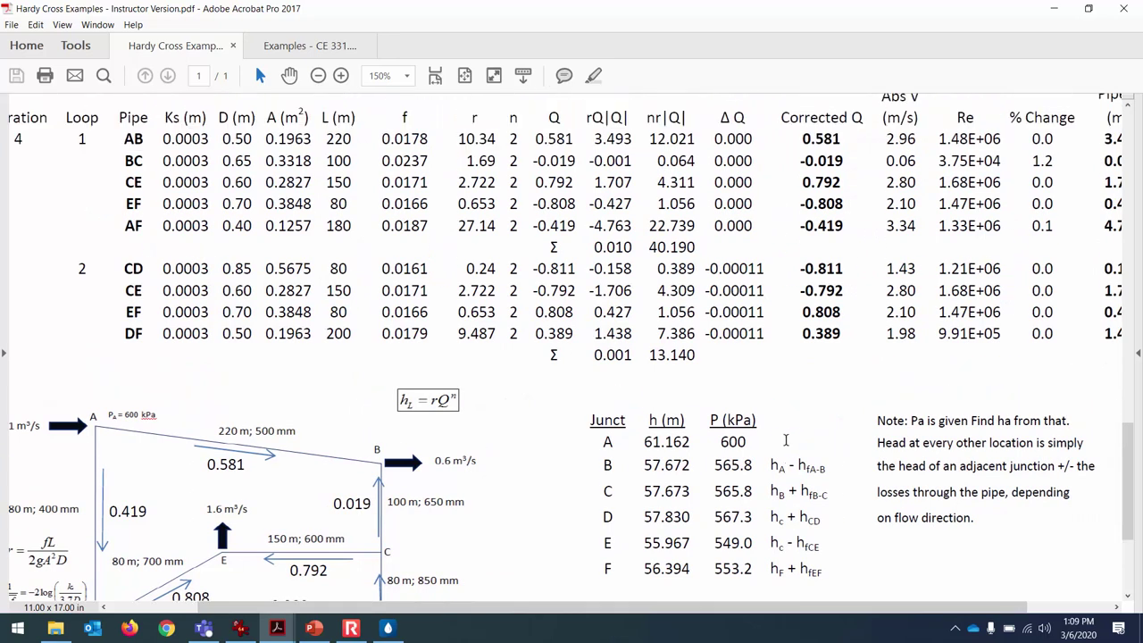
scroll(756, 621, right, 4)
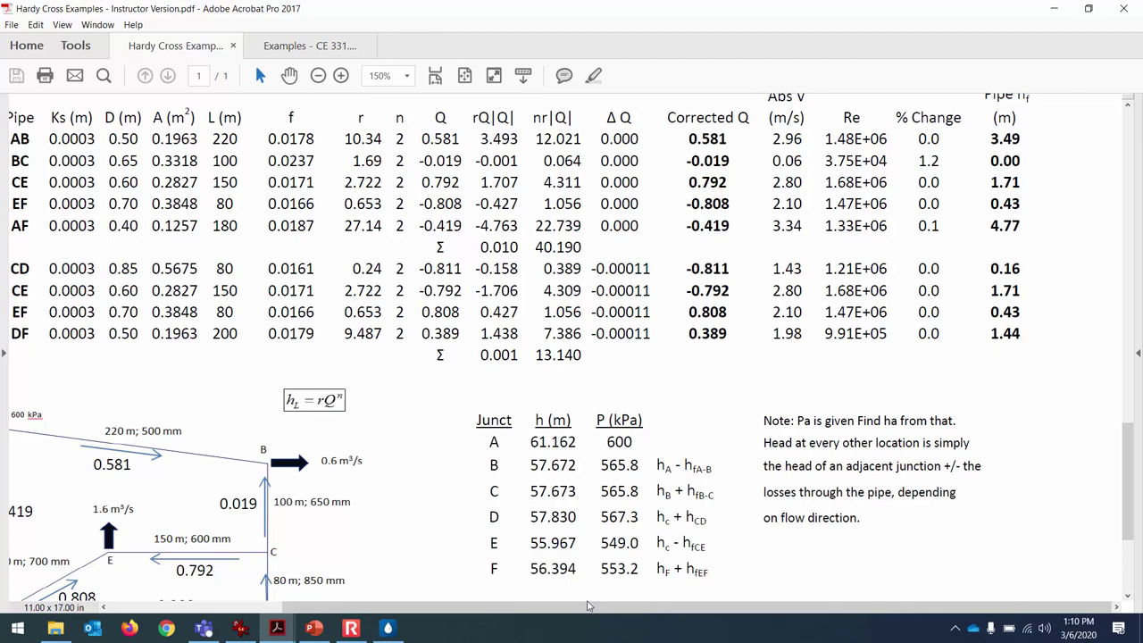
scroll(587, 610, left, 3)
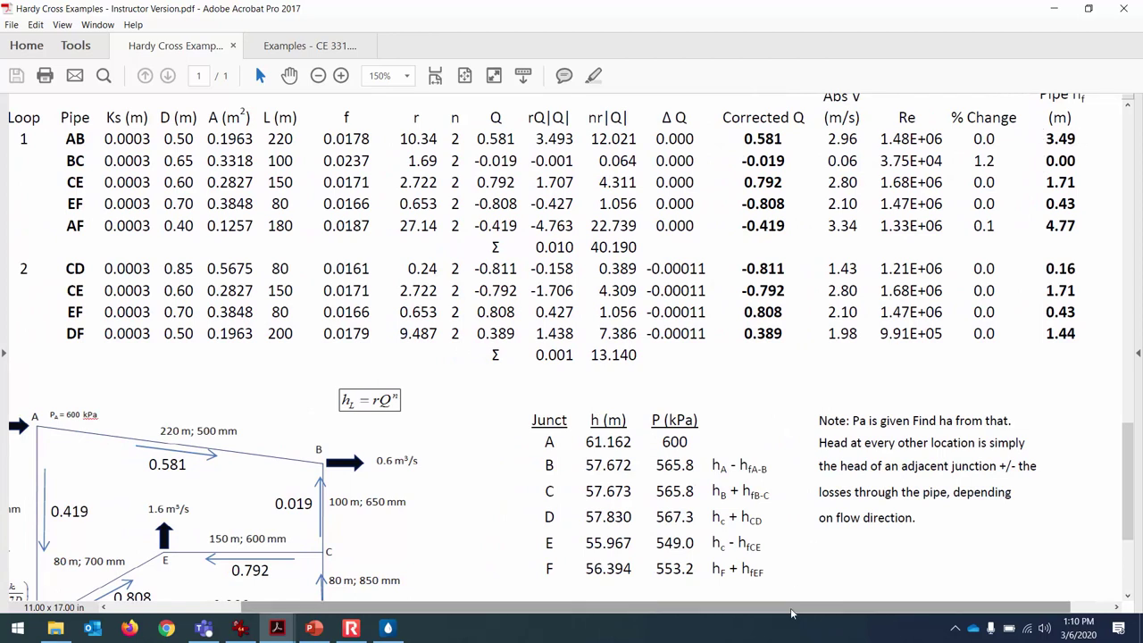
scroll(798, 602, left, 4)
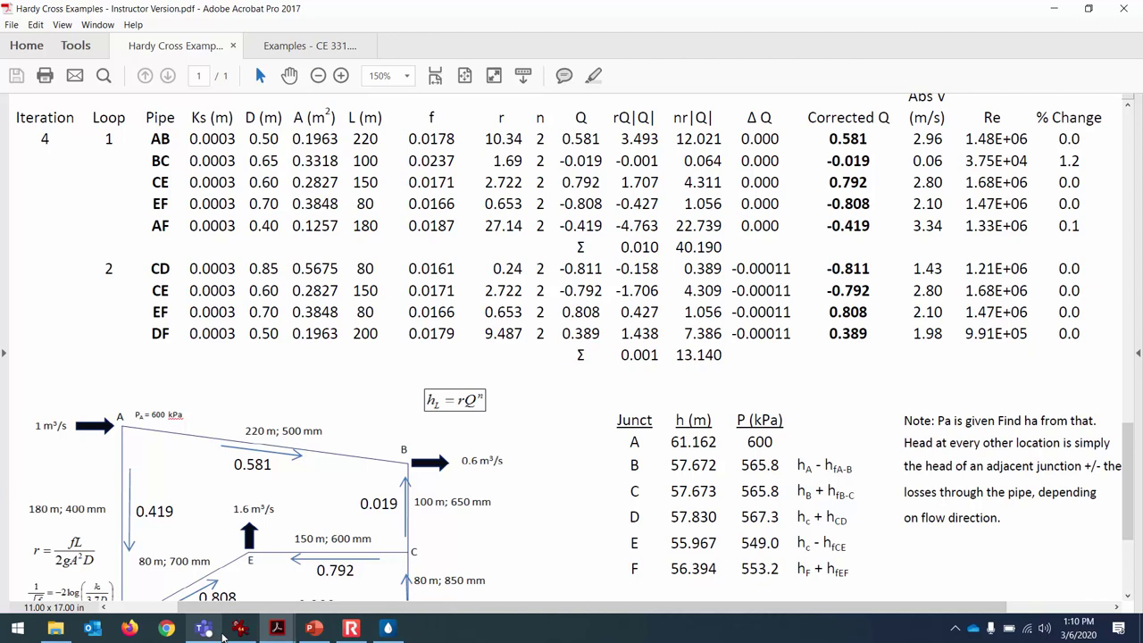
Step: Present the Design Condition slide full screen in PowerPoint, end the show and return to the Hardy Cross Examples PDF in Acrobat
click(314, 629)
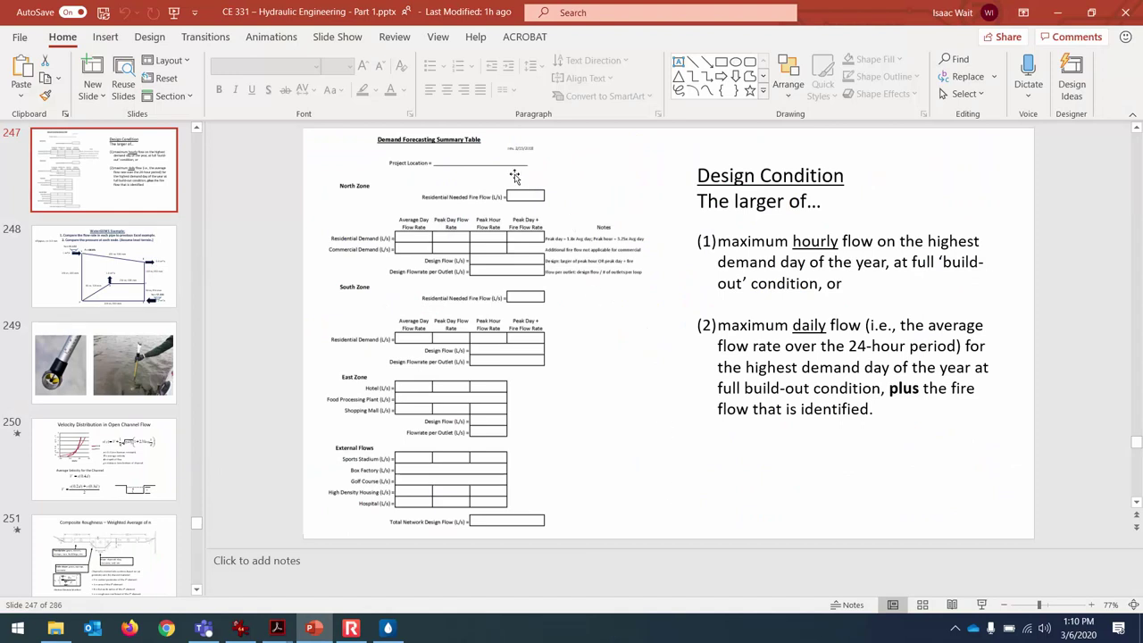
click(981, 604)
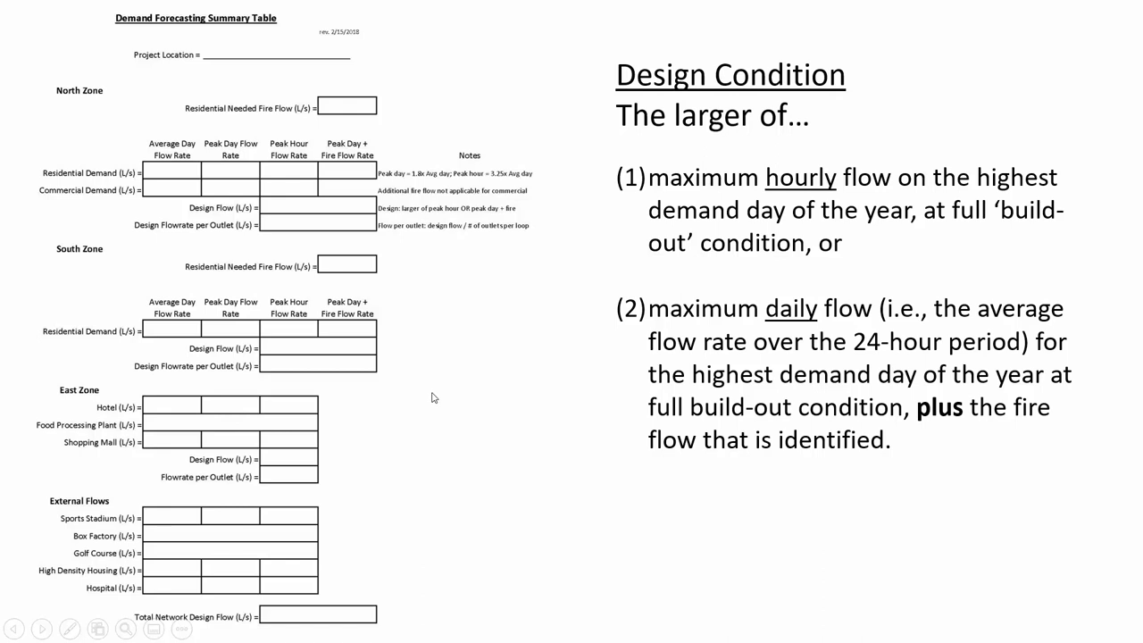
key(Escape)
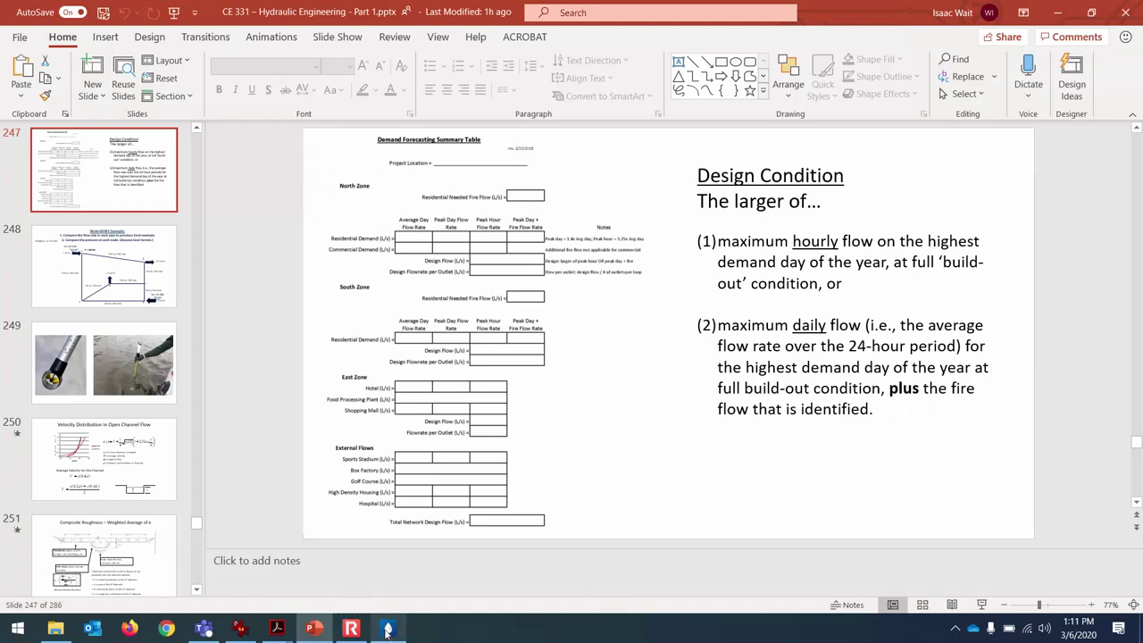
mouse_move(347, 629)
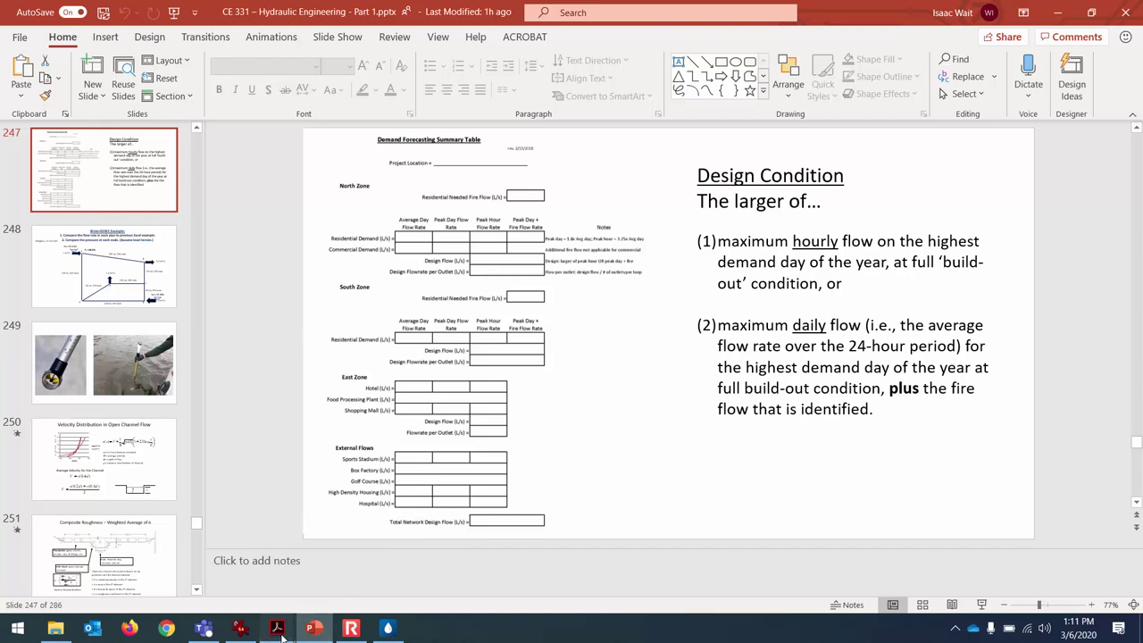
mouse_move(282, 634)
click(246, 582)
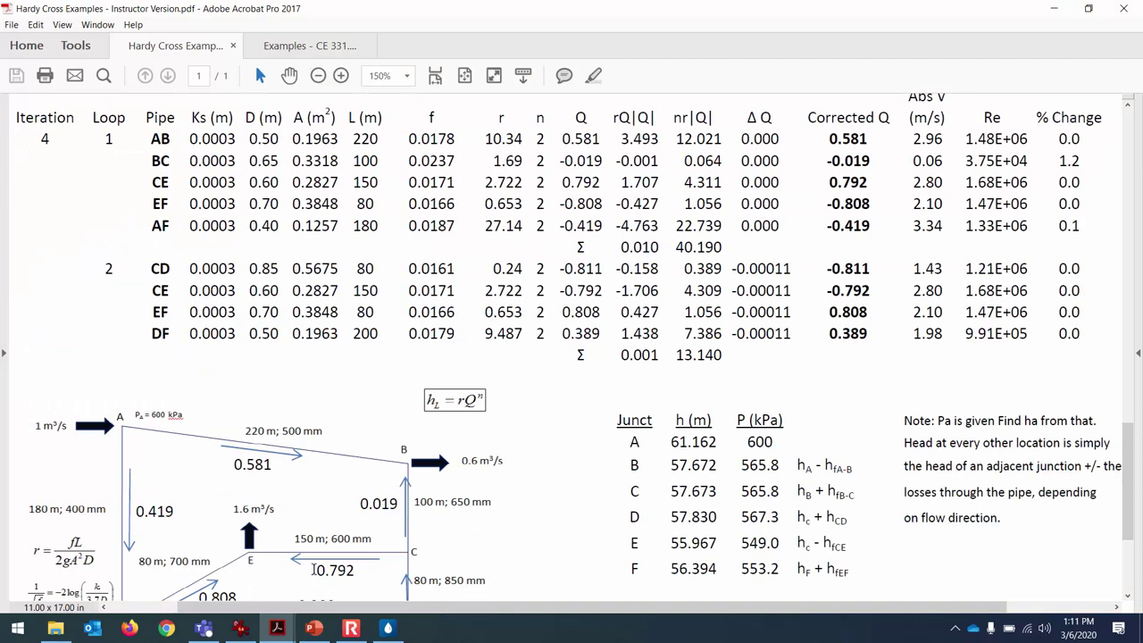
Step: Switch to WaterGEMS and lay out one continuous run of four pipes through five junctions along the network's top, right and bottom edges
click(386, 630)
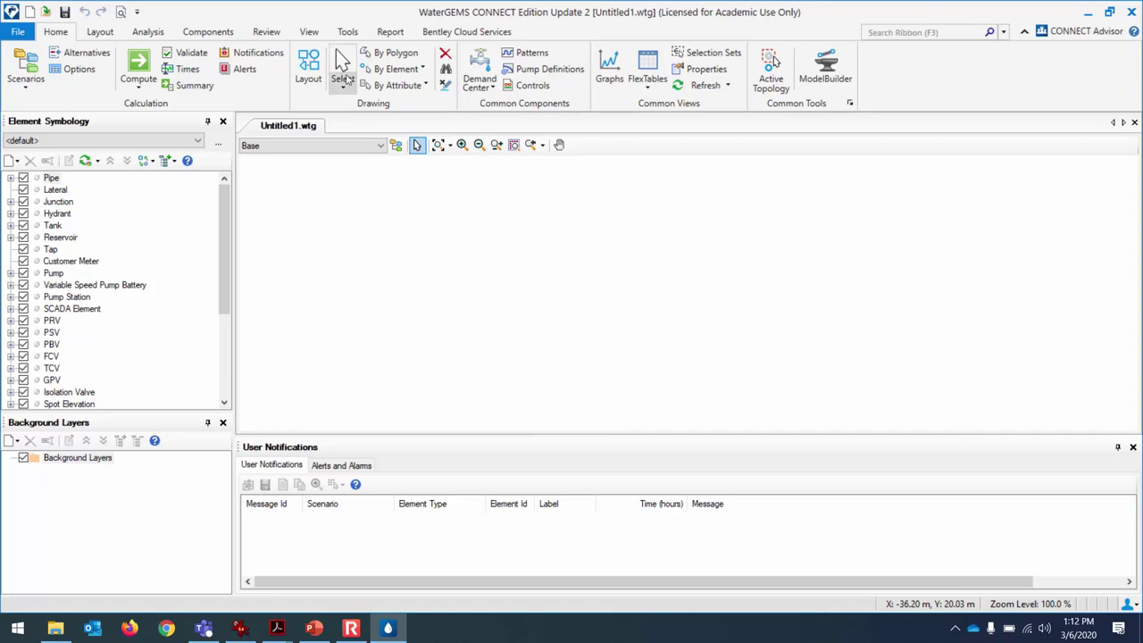
click(306, 63)
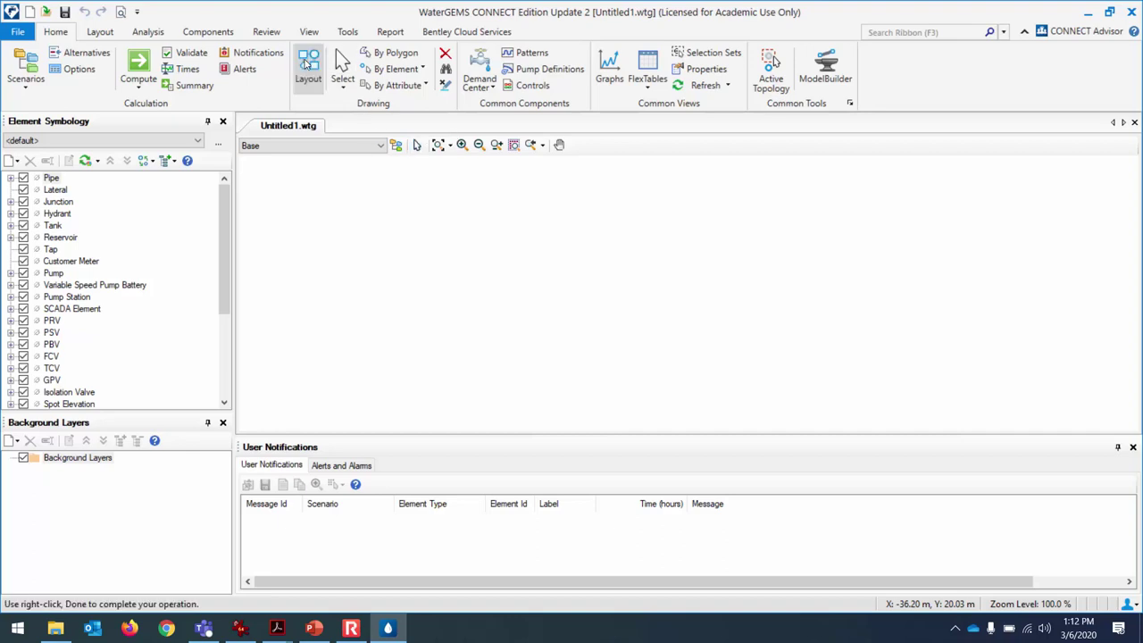
click(399, 206)
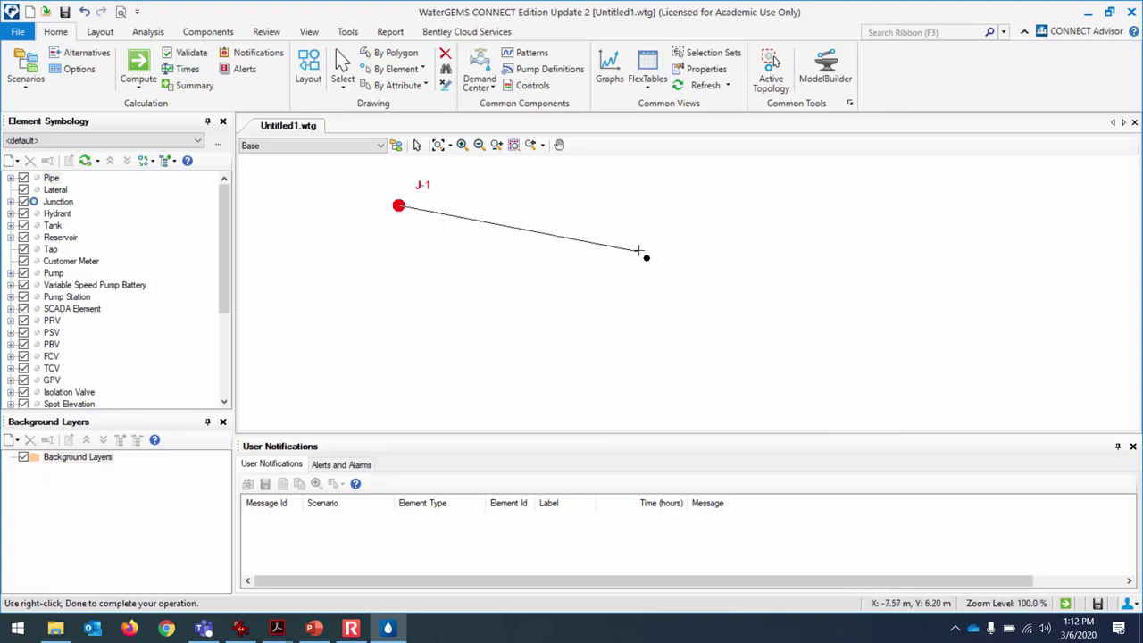
click(707, 233)
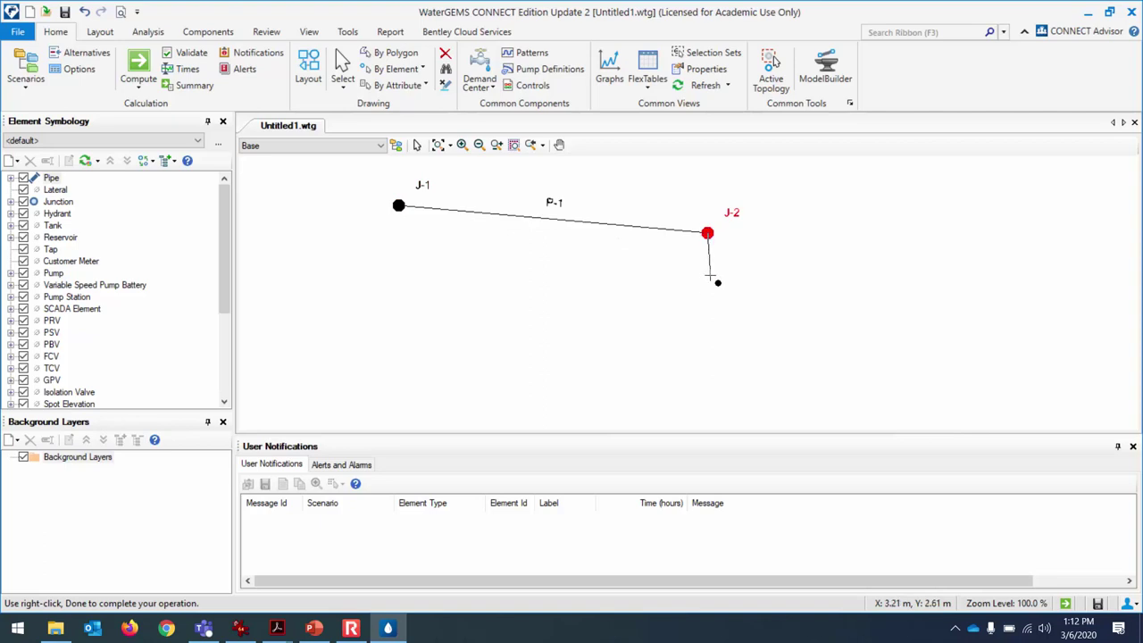
click(709, 336)
click(710, 404)
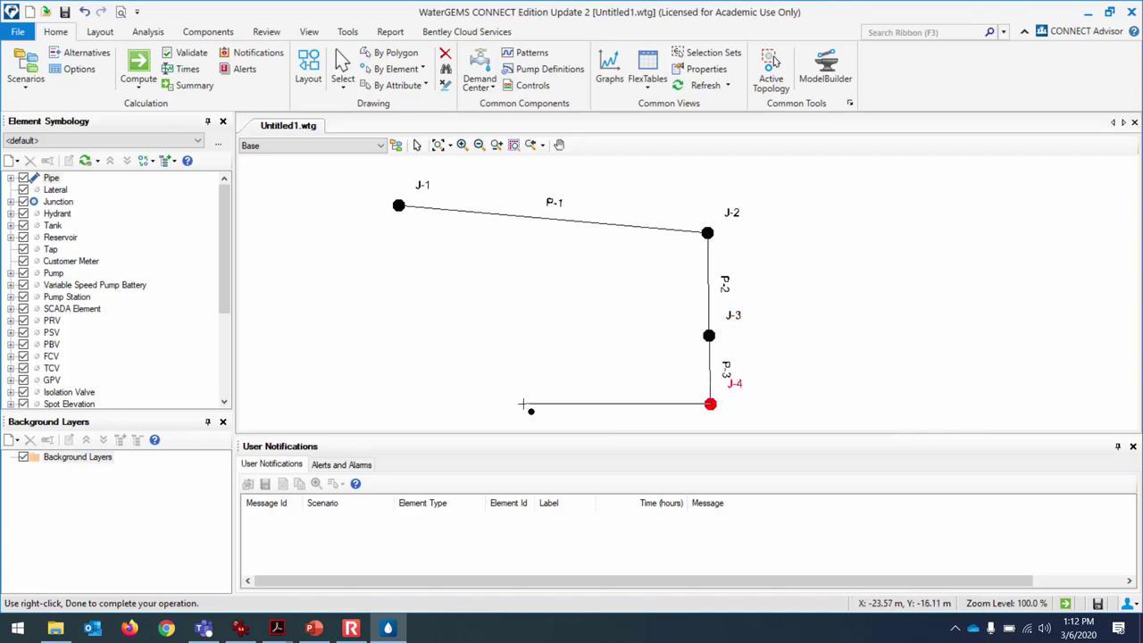
click(392, 394)
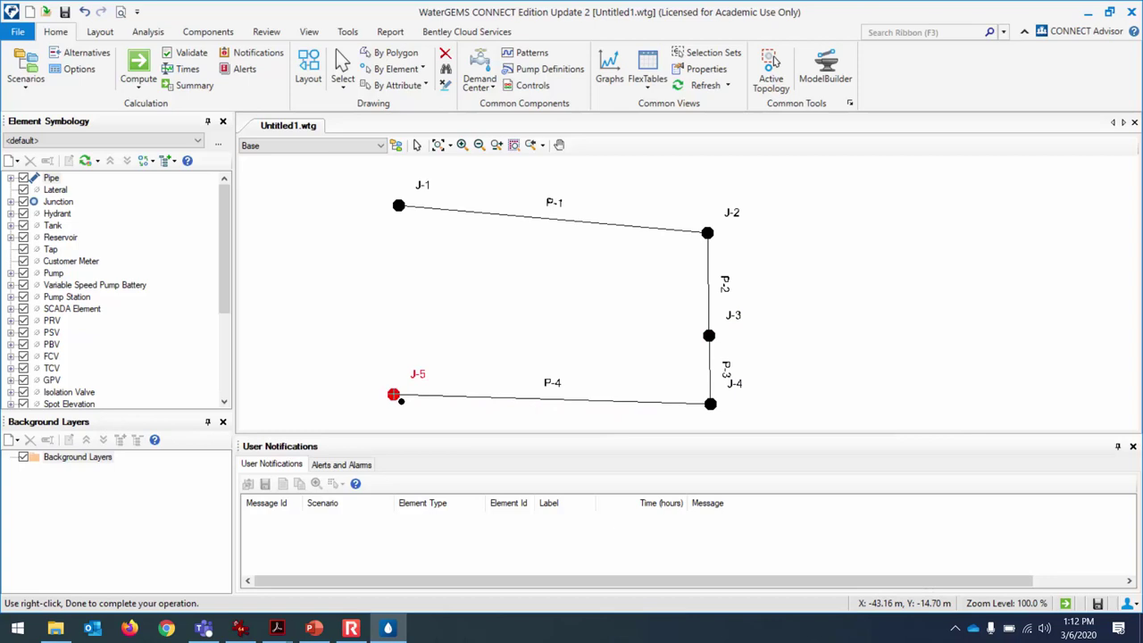
Step: Lay out pipes from J-5 through a new interior junction to J-3, and close the outer loop with a pipe from J-5 to J-1
click(546, 327)
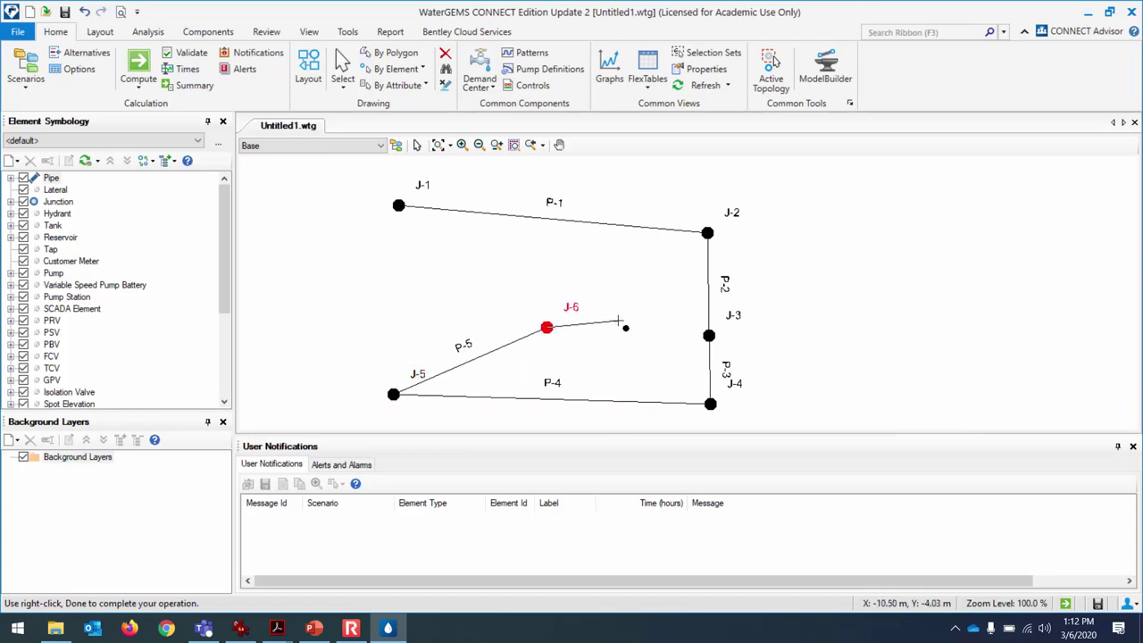
click(709, 336)
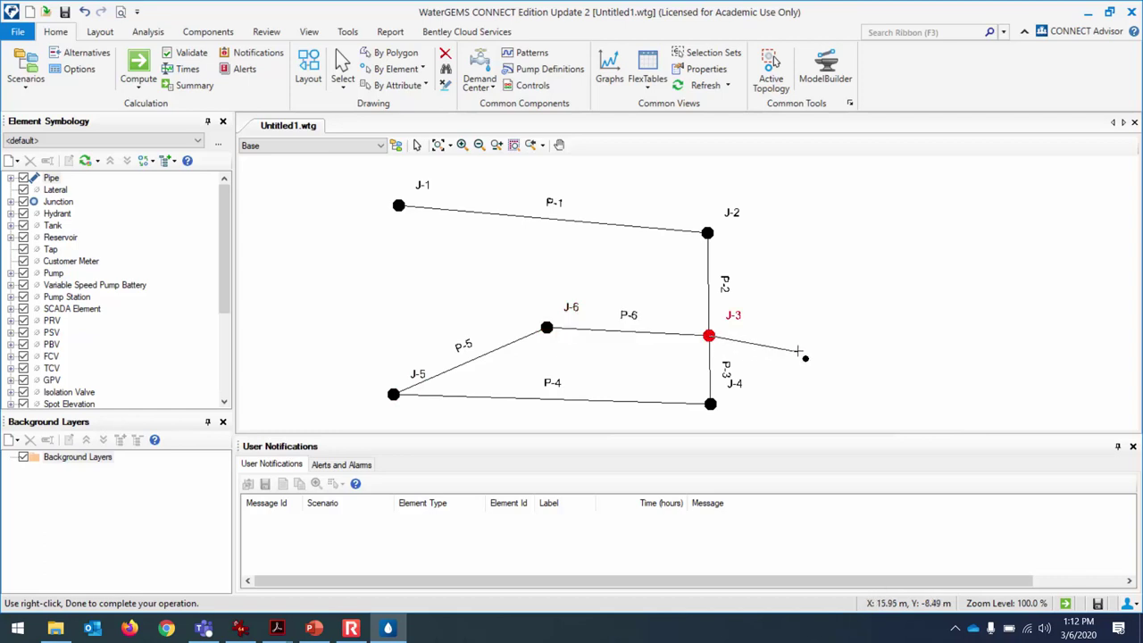
key(Escape)
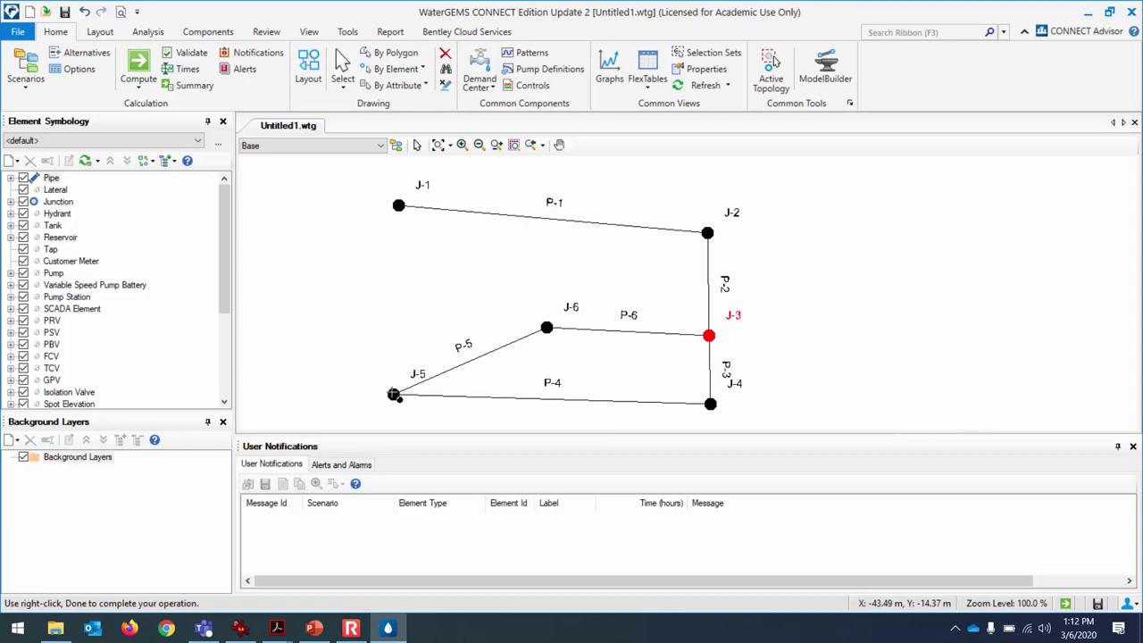
click(393, 394)
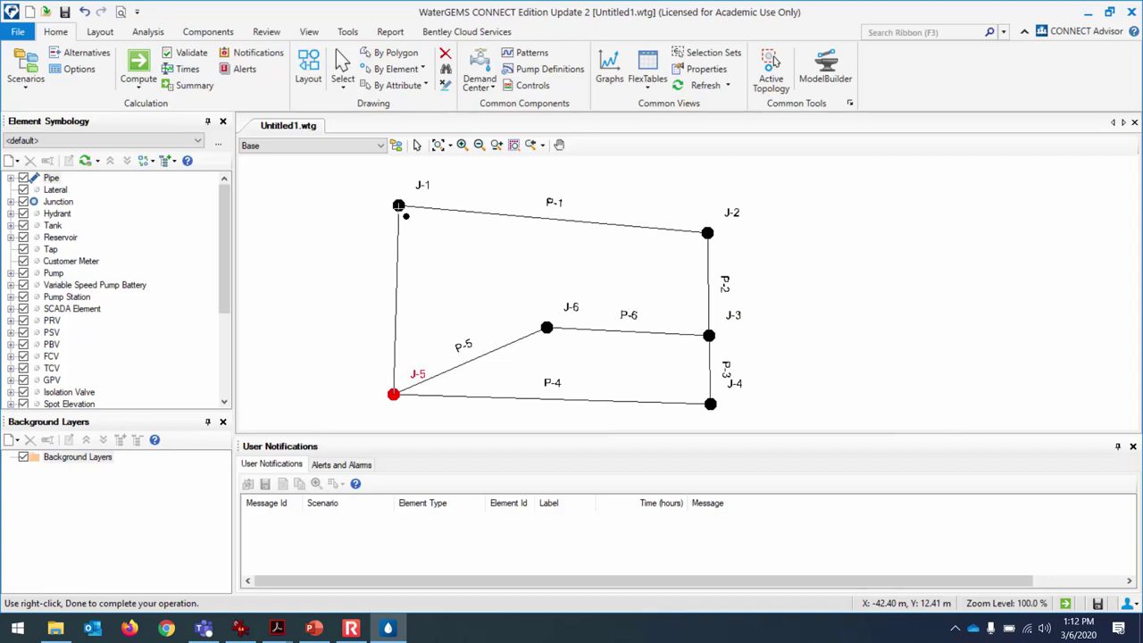
click(399, 206)
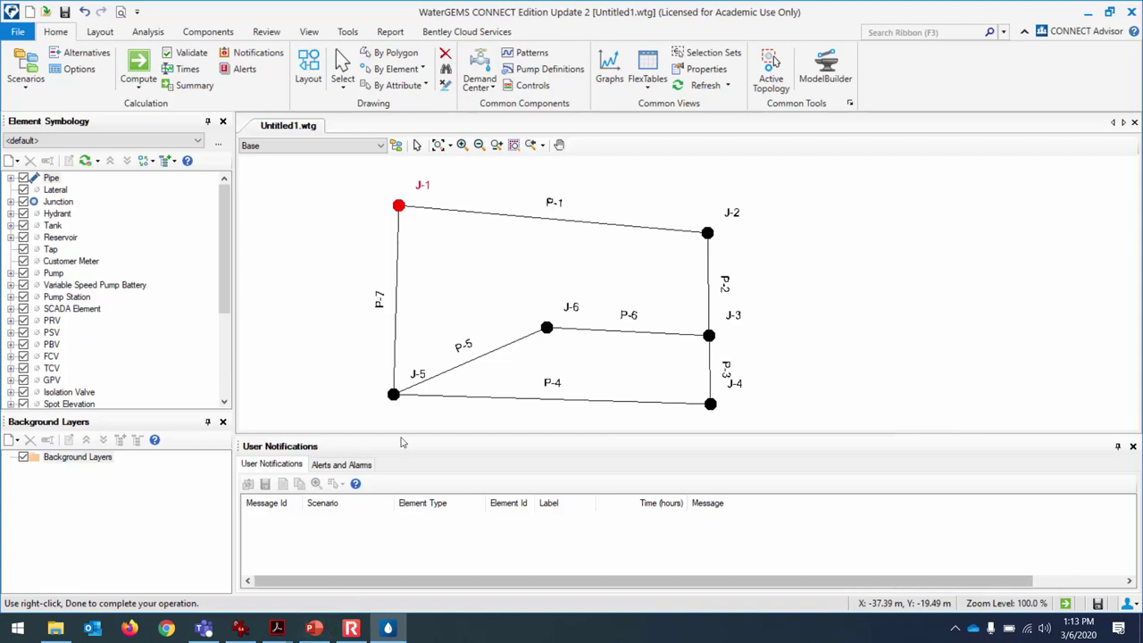
Step: Switch to the Hardy Cross Examples PDF in Acrobat and check the inflows and outflows on the Example #2 network sketch
click(277, 628)
click(268, 585)
scroll(329, 366, up, 10)
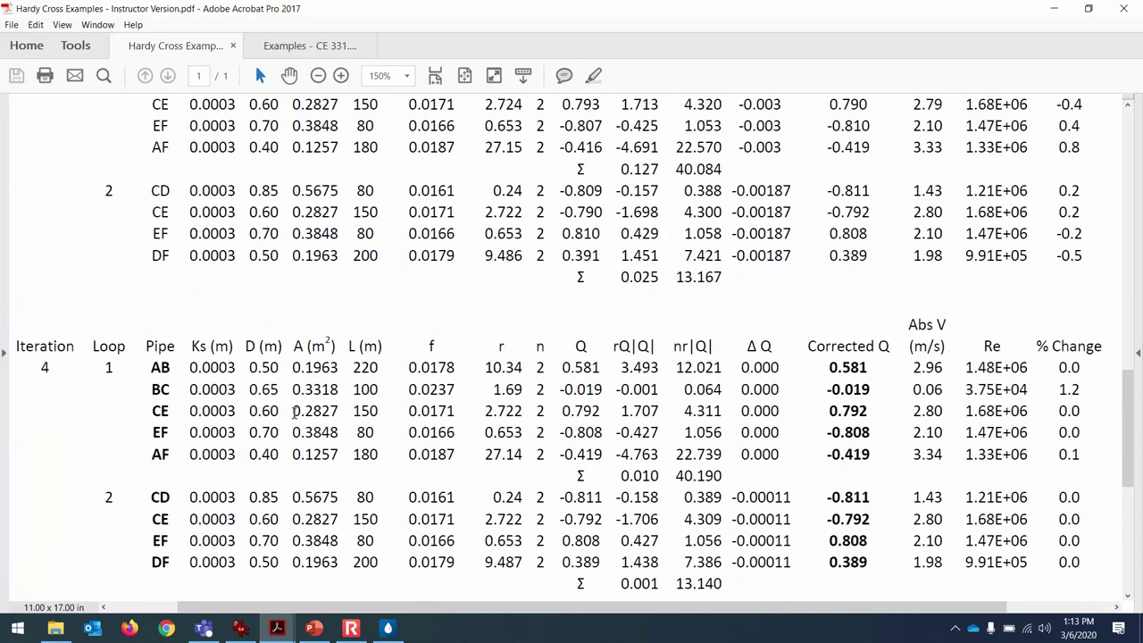
scroll(328, 366, up, 10)
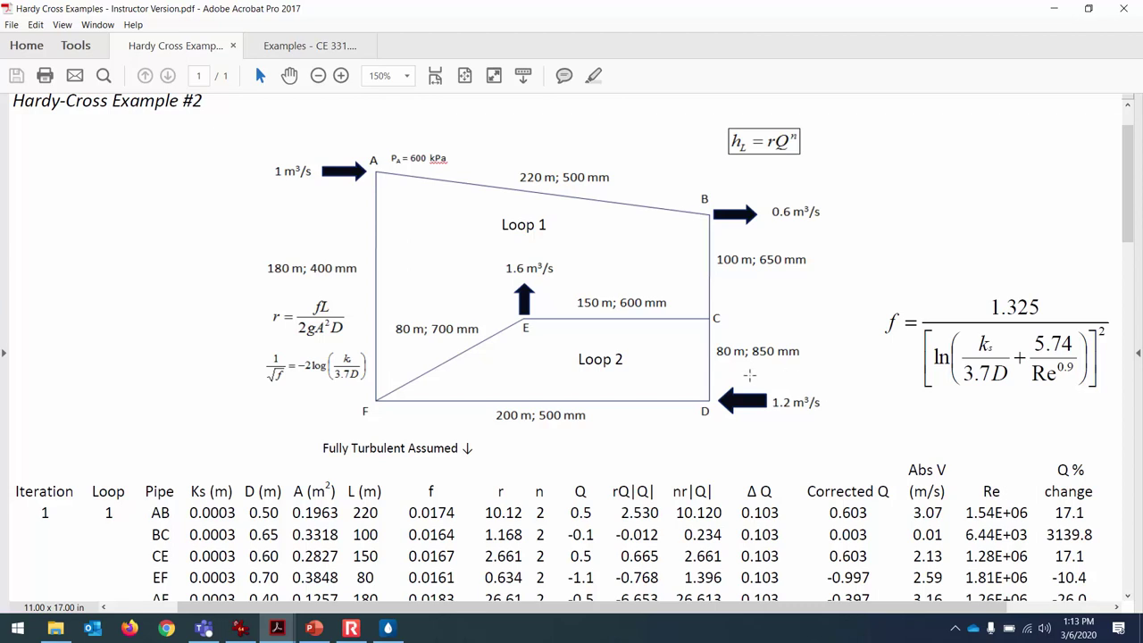
Step: Switch to WaterGEMS, place a reservoir just left of J-1 and connect it to J-1 with a pipe
click(387, 628)
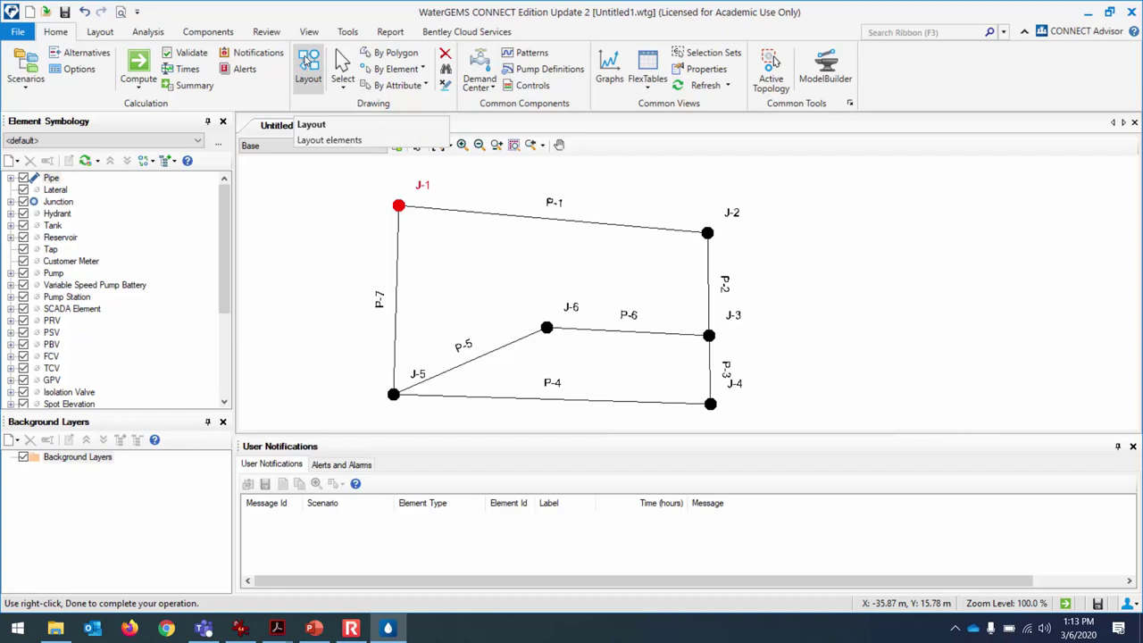
click(306, 59)
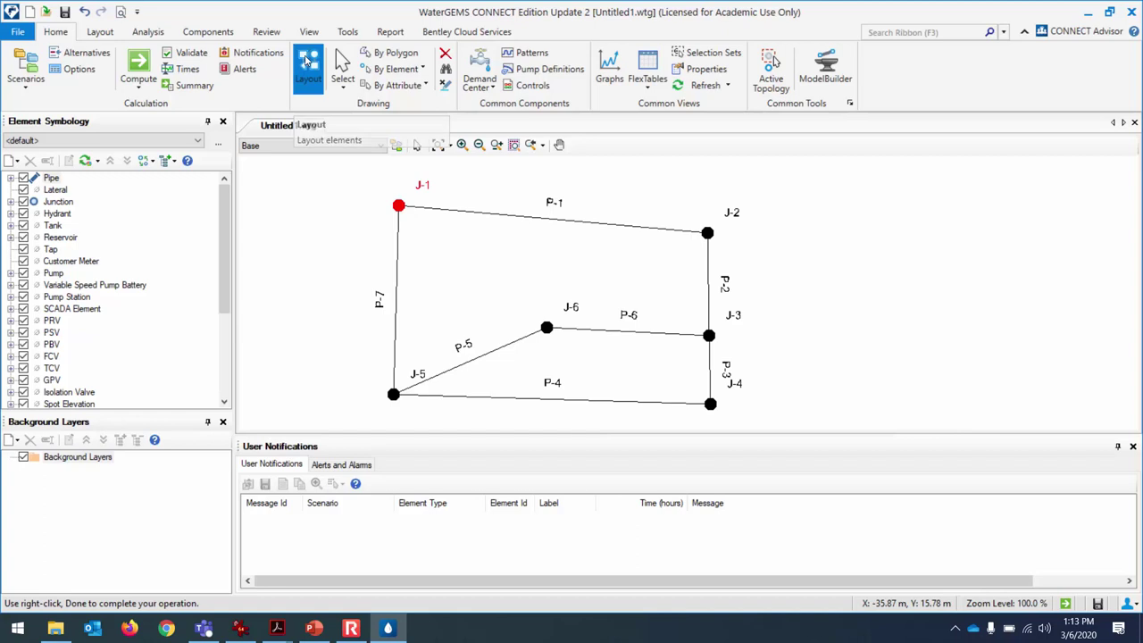
right_click(313, 194)
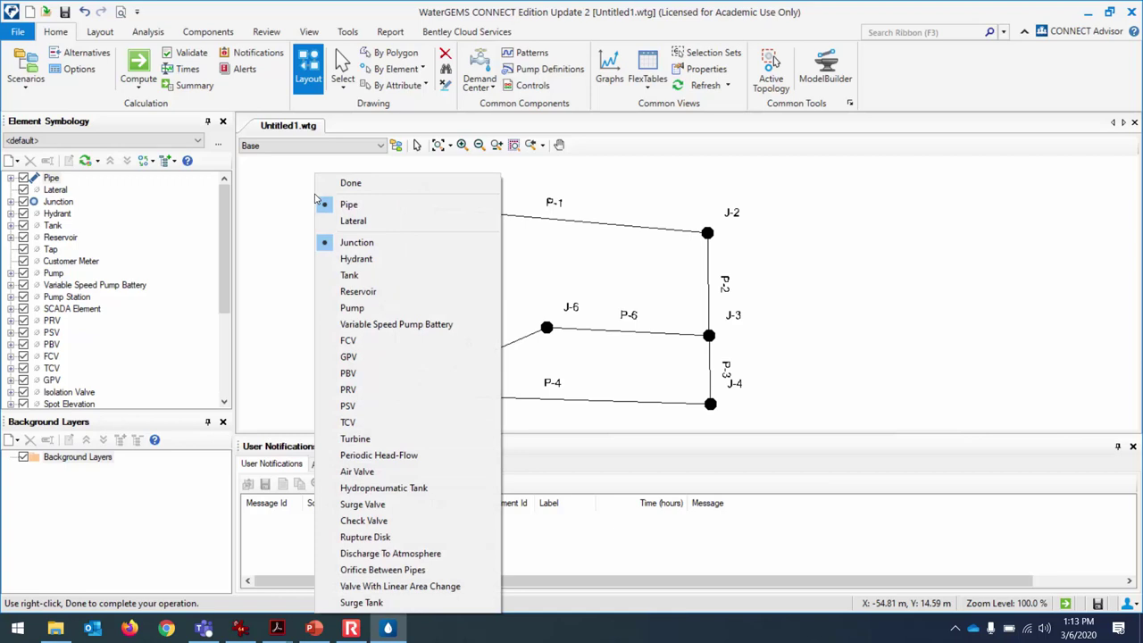
click(357, 291)
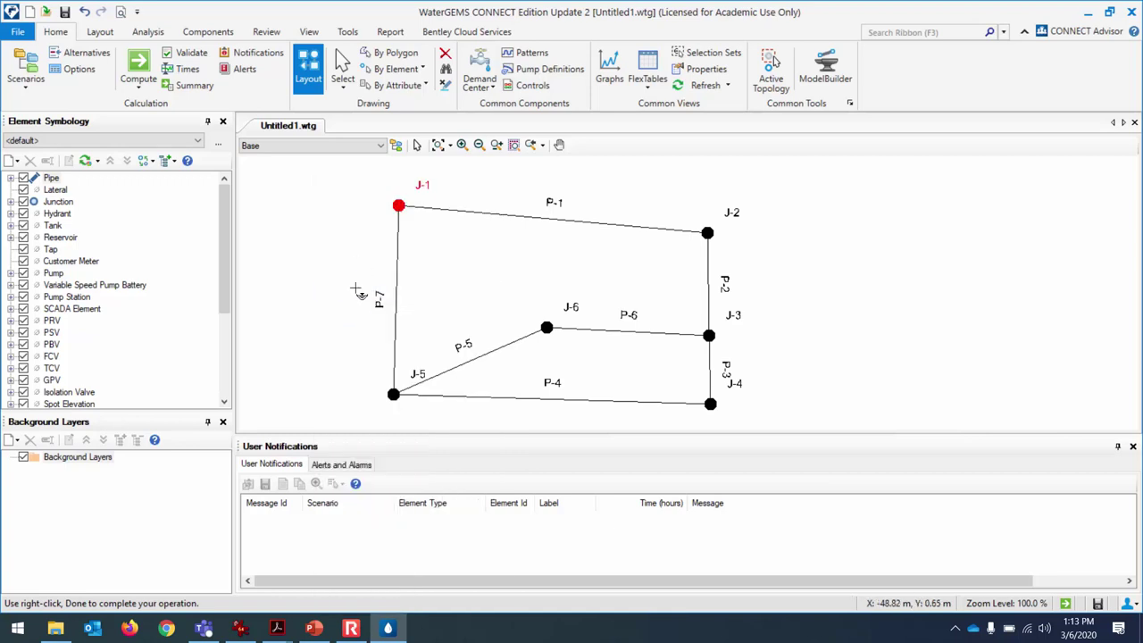
click(345, 204)
right_click(382, 210)
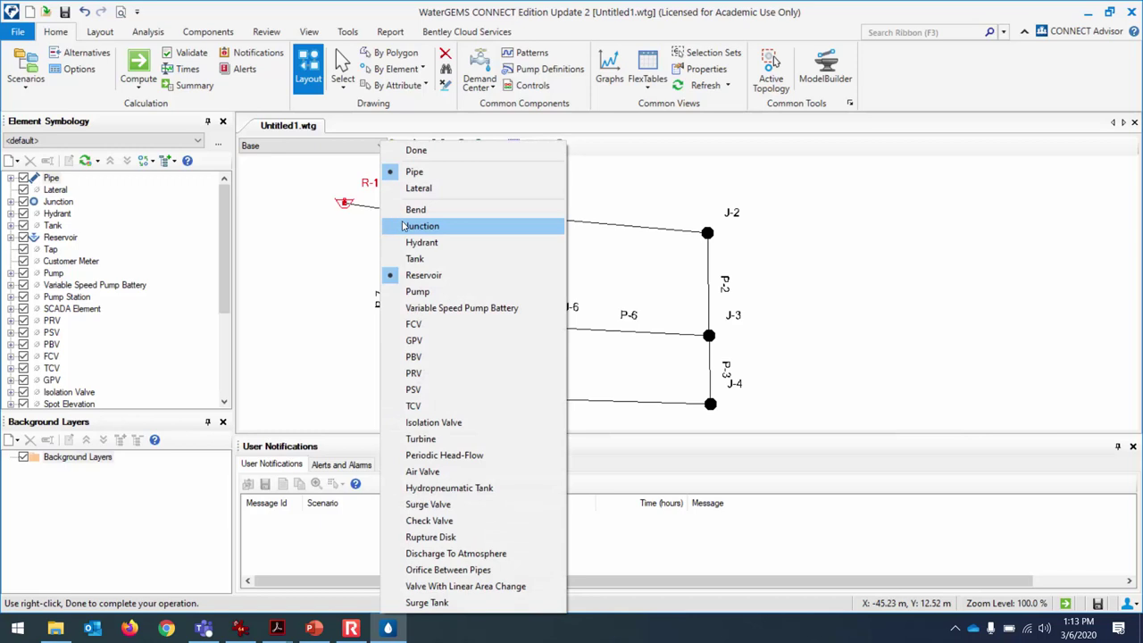
click(408, 228)
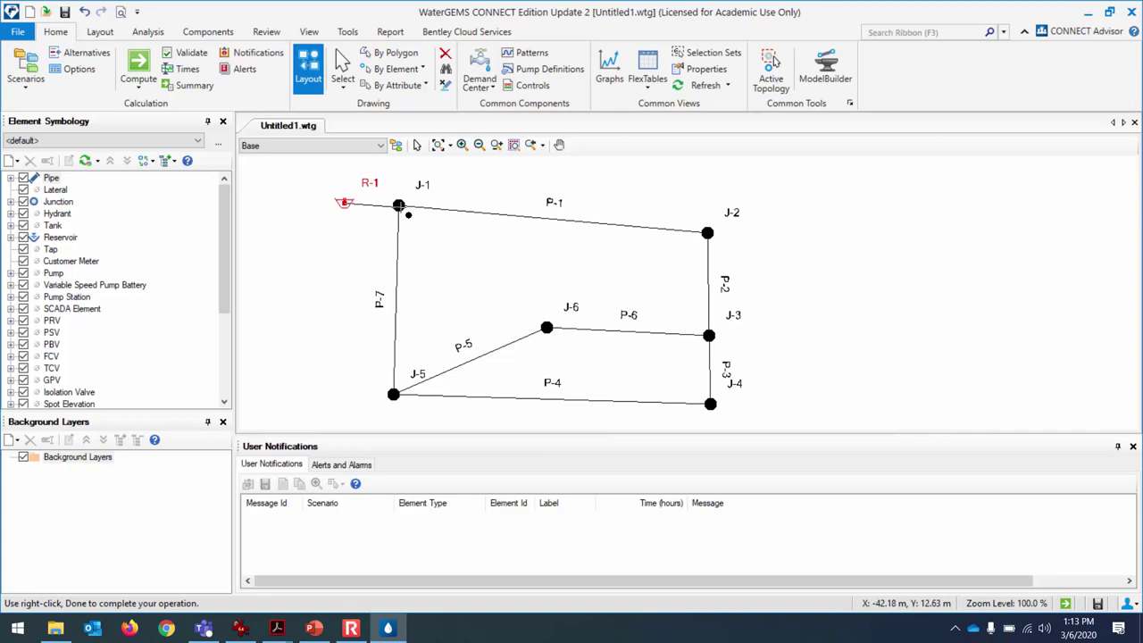
click(399, 206)
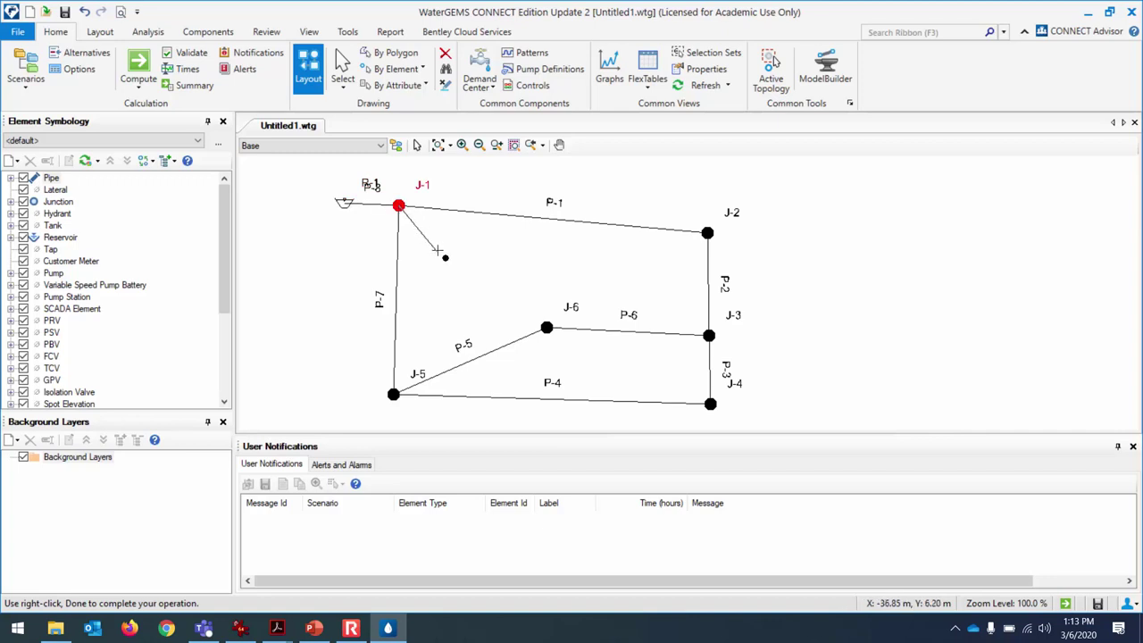
key(Escape)
Step: Place a second reservoir just right of J-4 and connect it to J-4 with a pipe
right_click(839, 330)
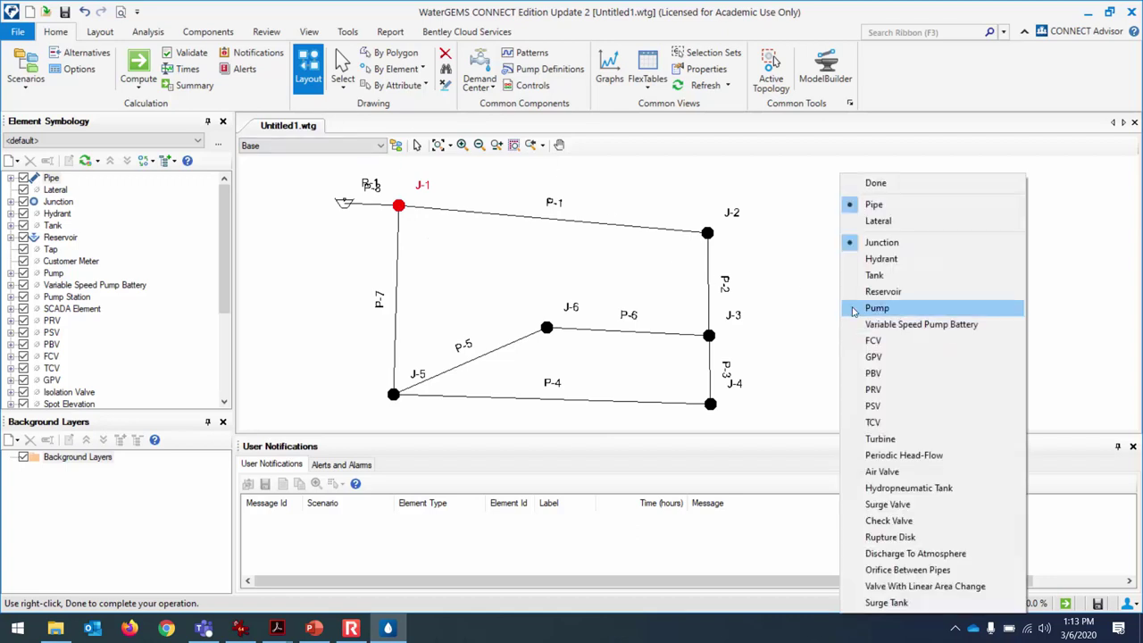
click(864, 293)
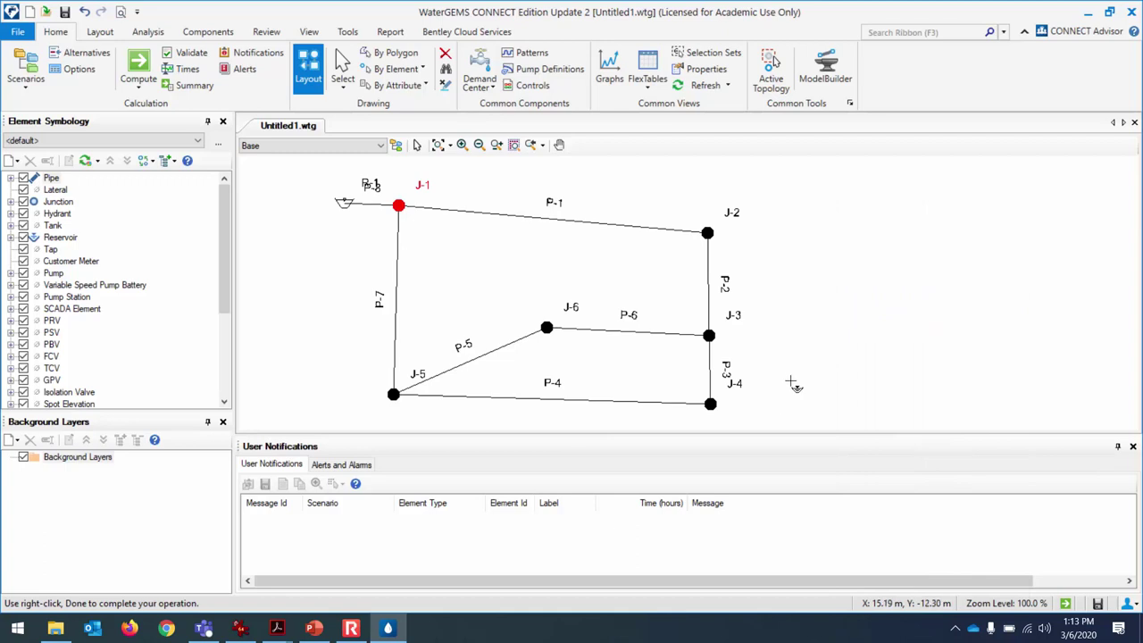
click(777, 414)
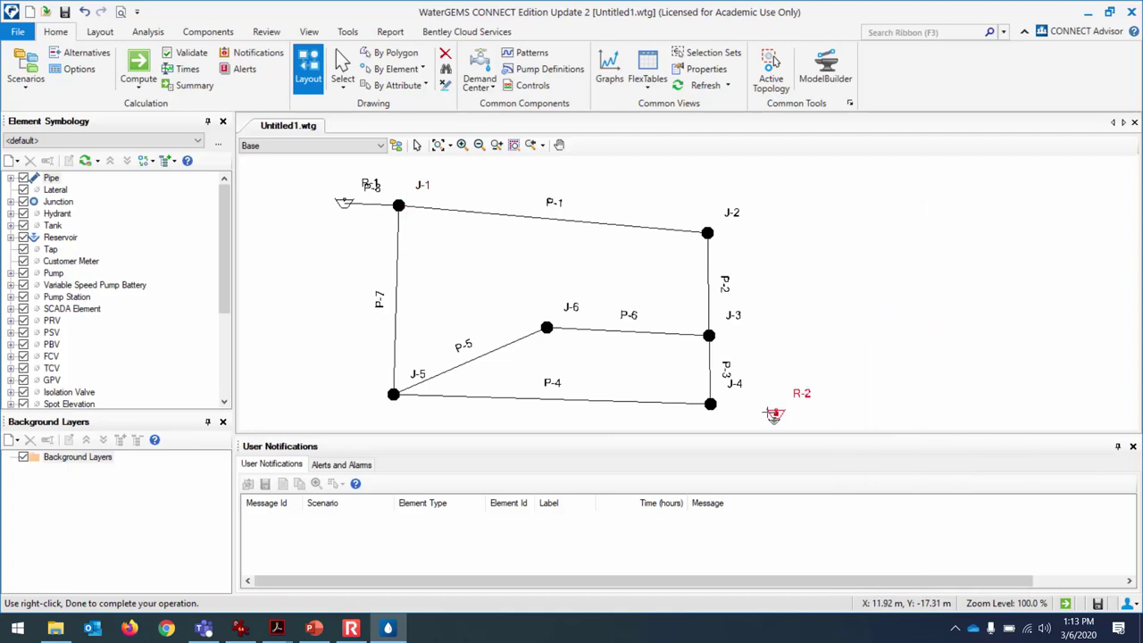
right_click(713, 407)
click(763, 225)
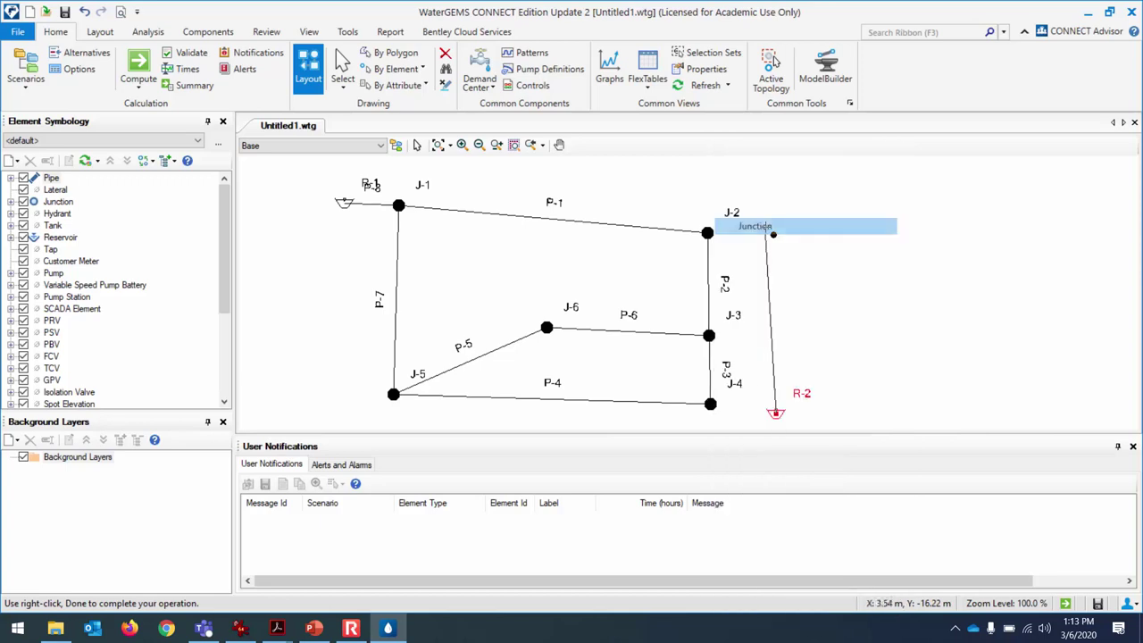
click(710, 403)
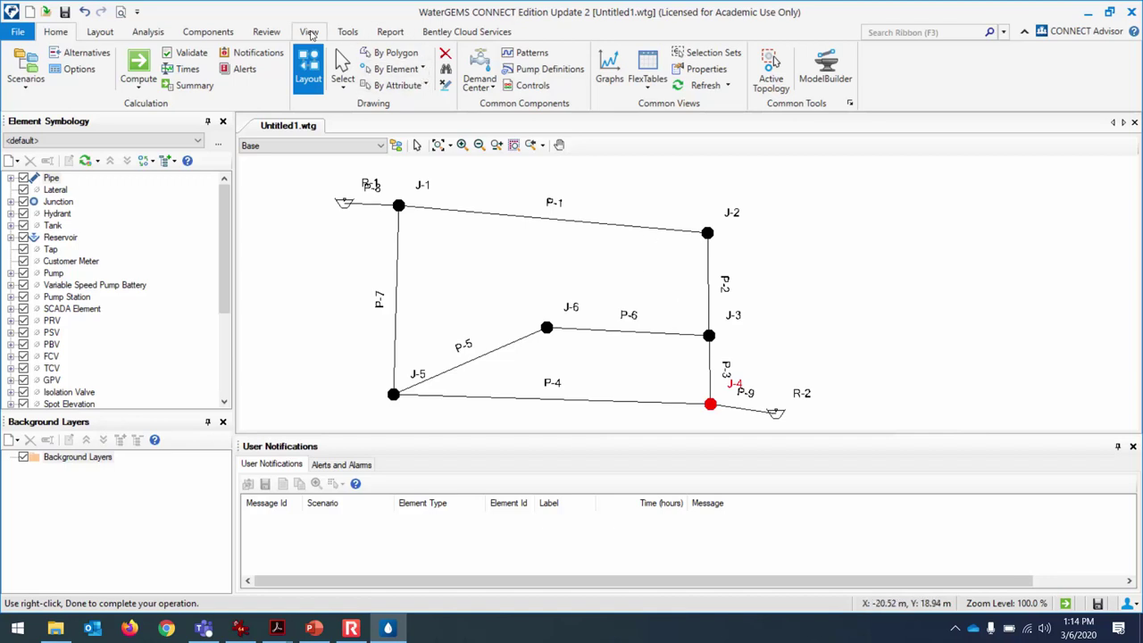
Step: Check the unit settings and the default unit system for new hydraulic models in the program options, then cancel out
click(348, 33)
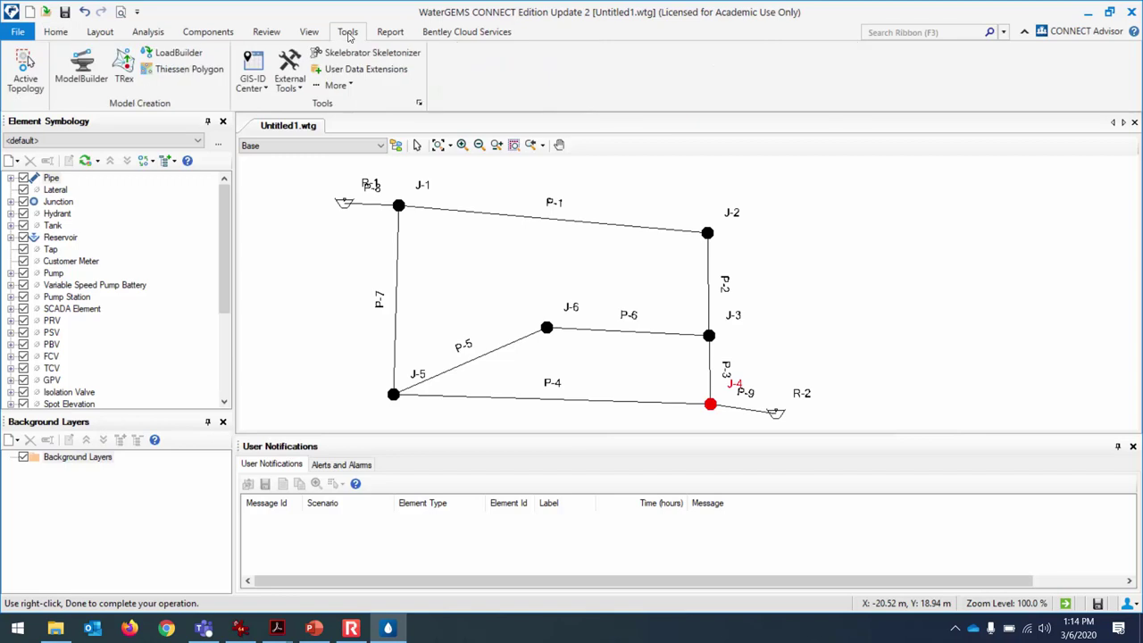
click(338, 86)
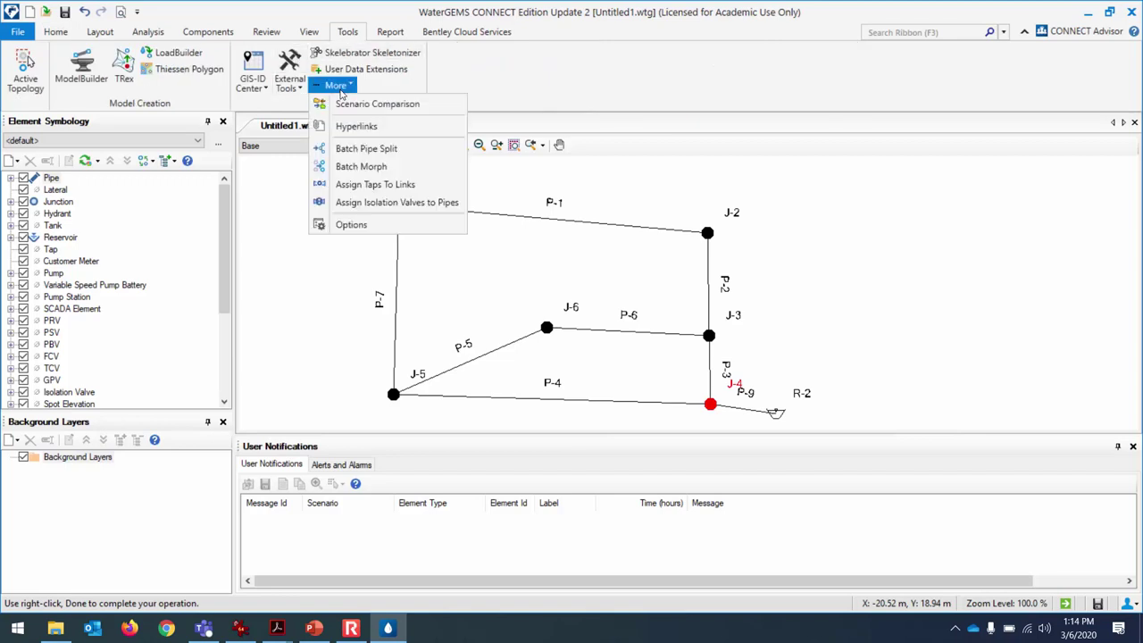
click(357, 225)
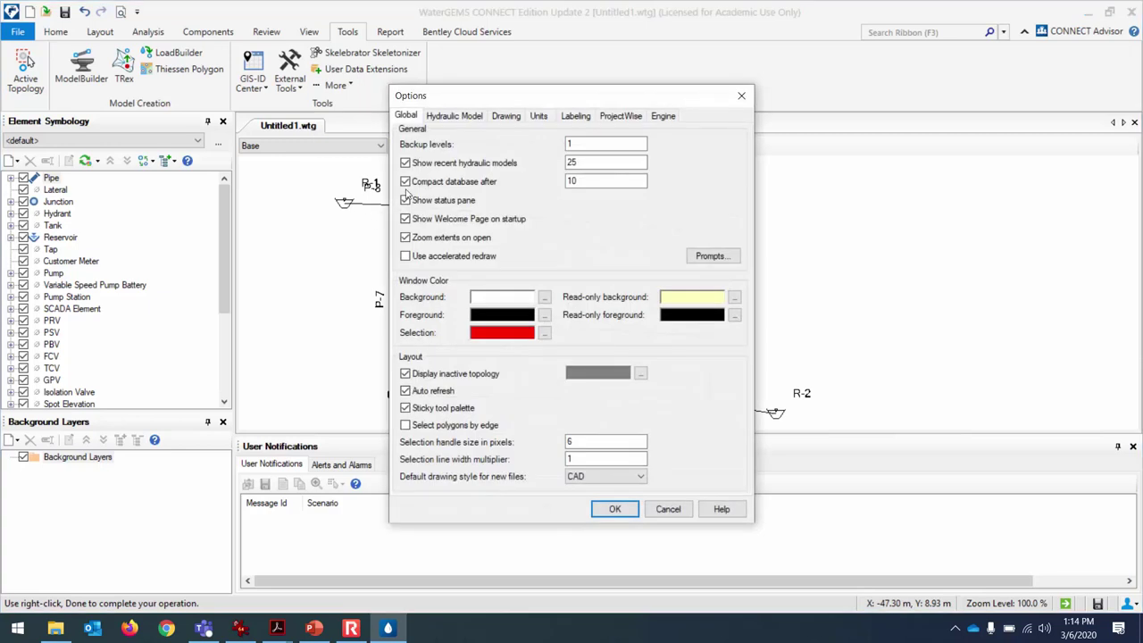
click(539, 116)
click(614, 154)
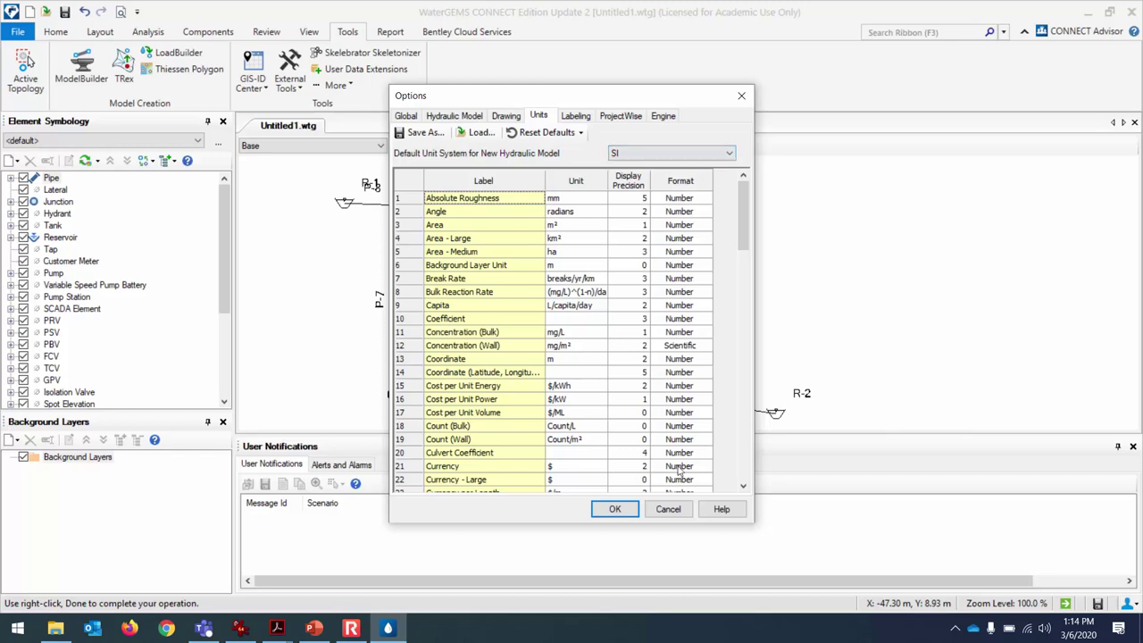
click(667, 509)
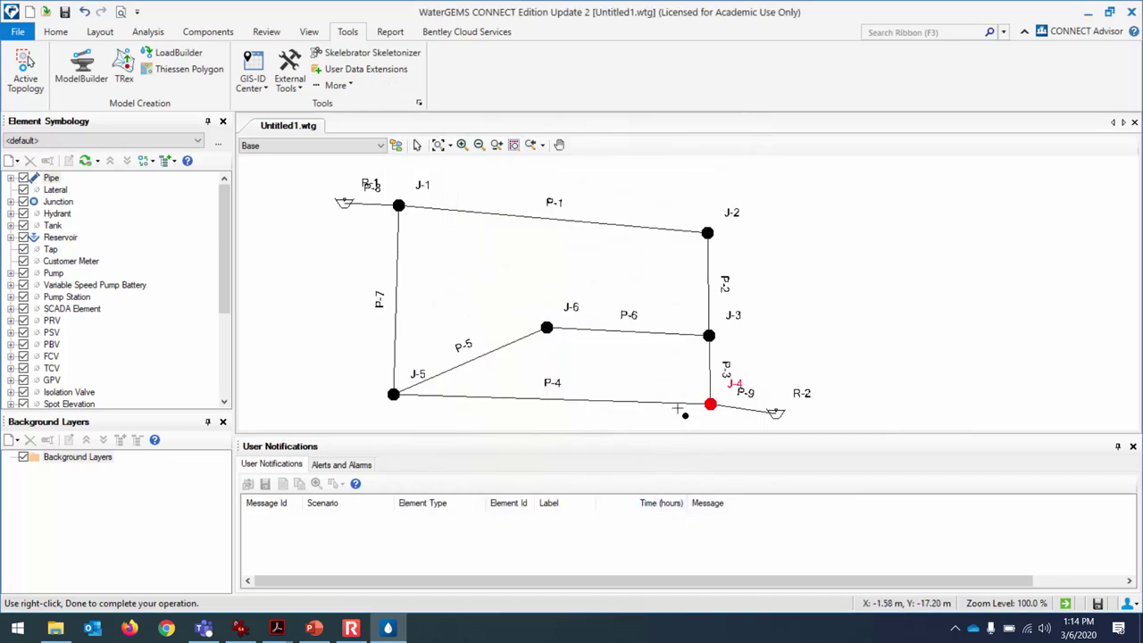
Step: Set the friction method to Darcy-Weisbach in the Steady State/EPS Solver's base calculation options
click(59, 33)
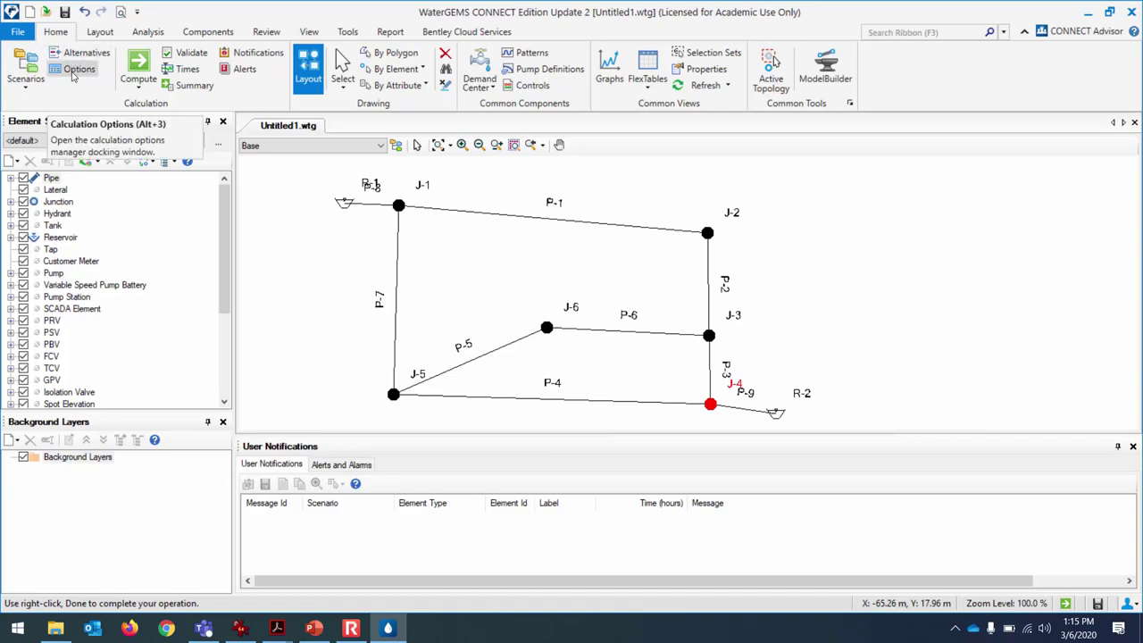
click(74, 72)
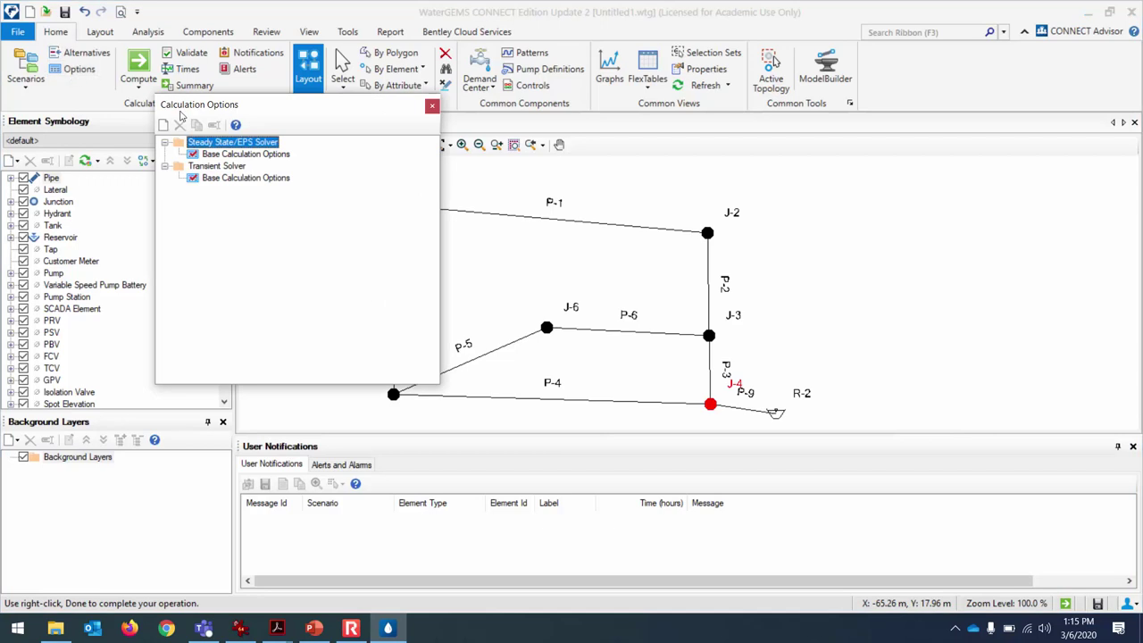
double_click(226, 156)
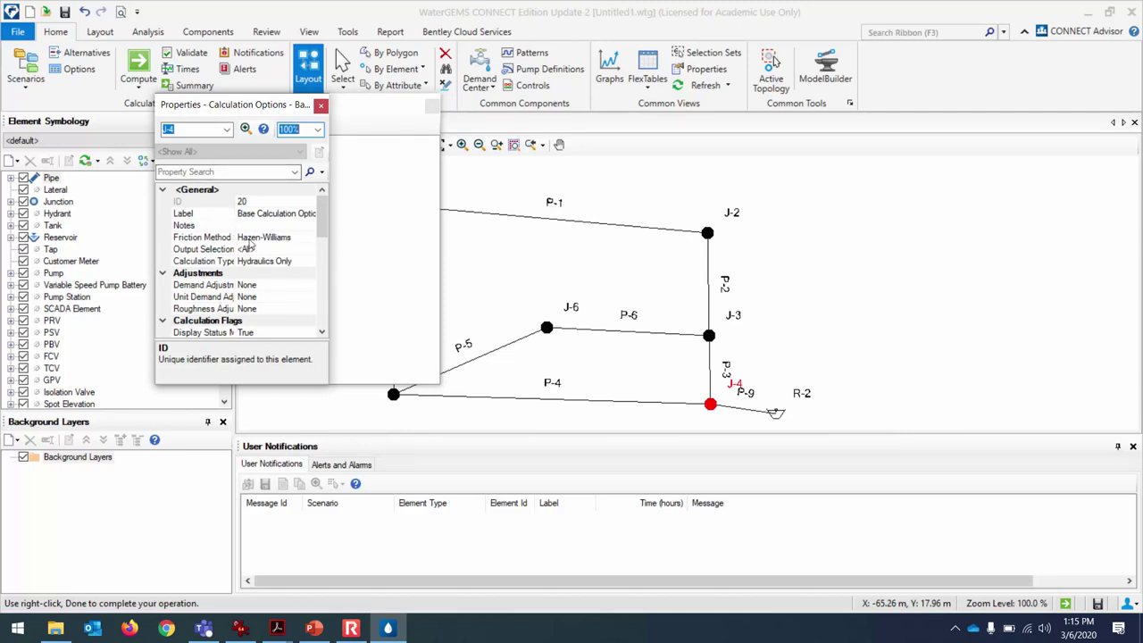
click(280, 238)
click(309, 239)
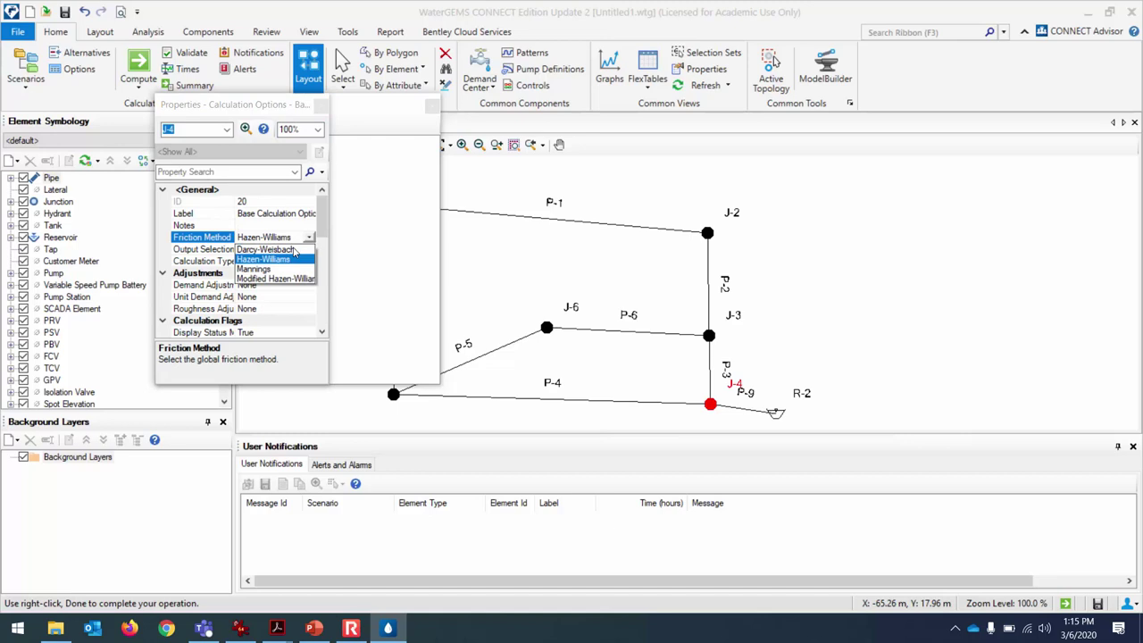
click(295, 250)
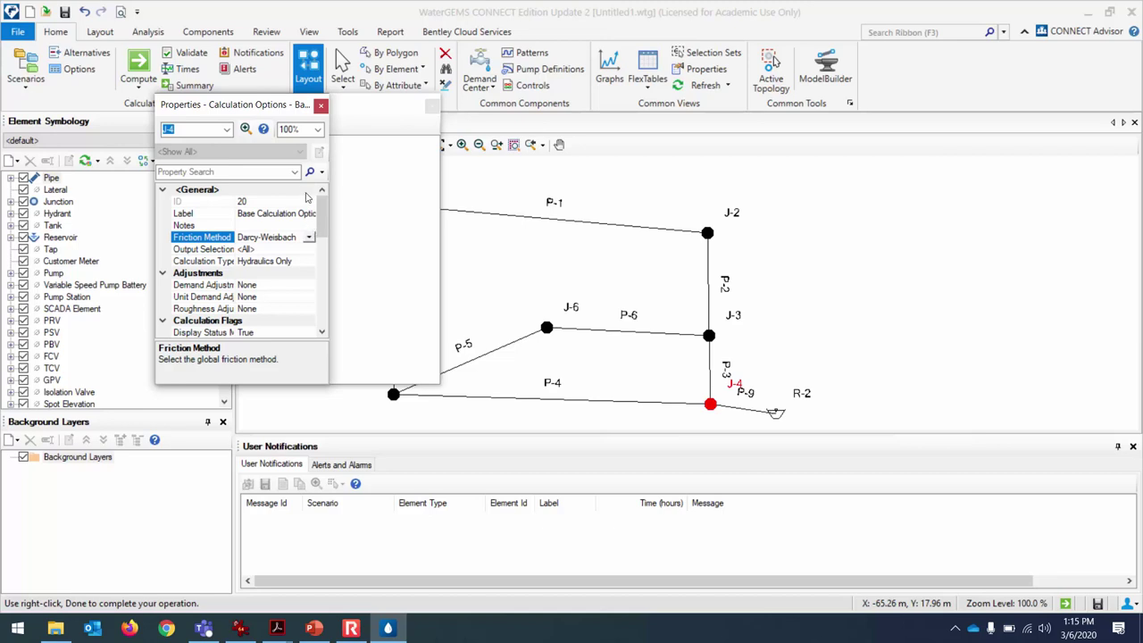
click(321, 105)
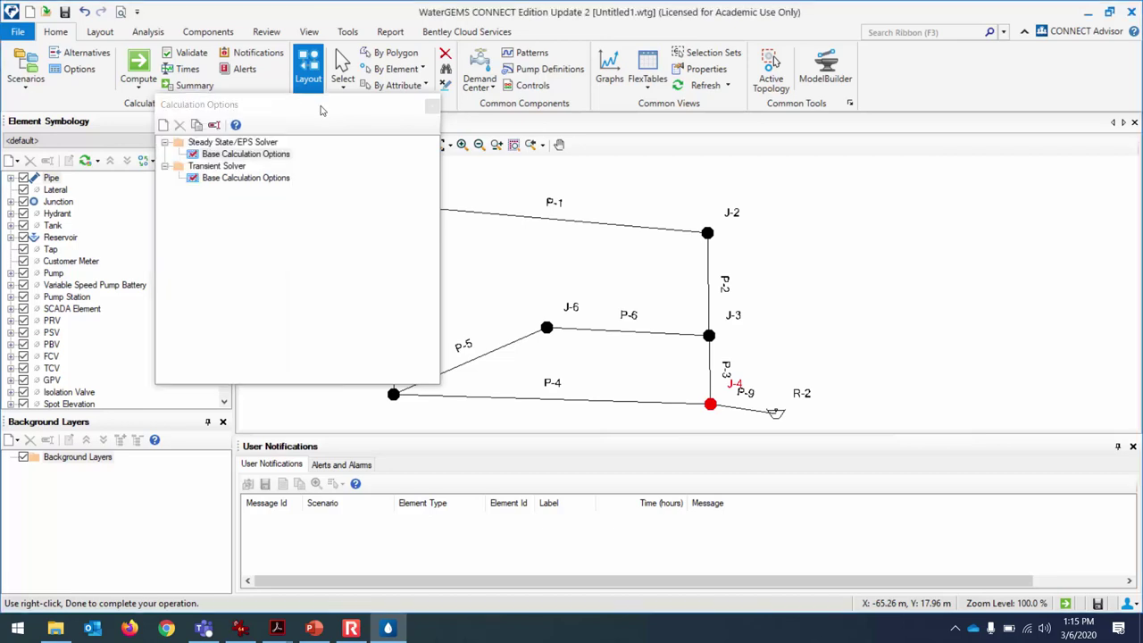
click(432, 105)
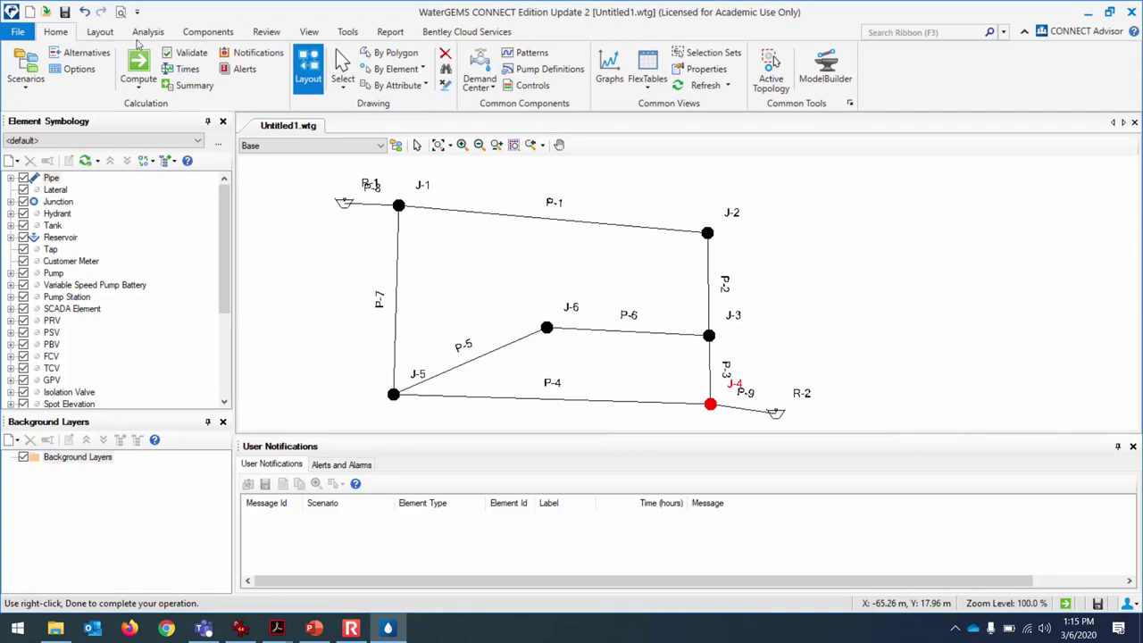
Step: Review the available friction methods in the Steady State/EPS Solver's base calculation options, keeping Darcy-Weisbach selected
click(77, 70)
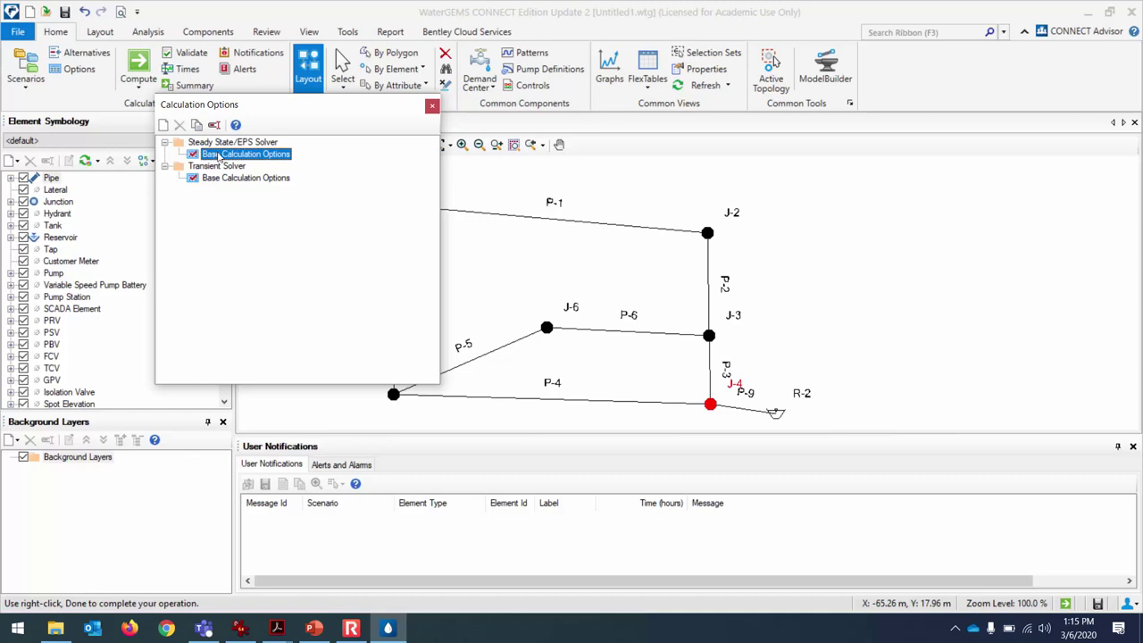
double_click(218, 157)
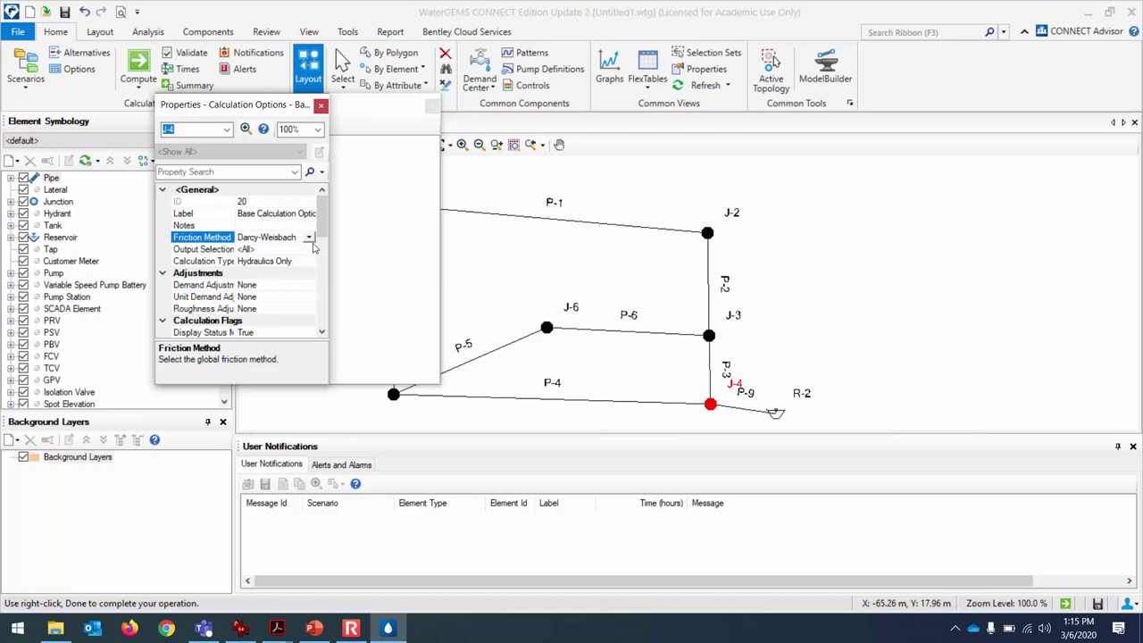
click(309, 237)
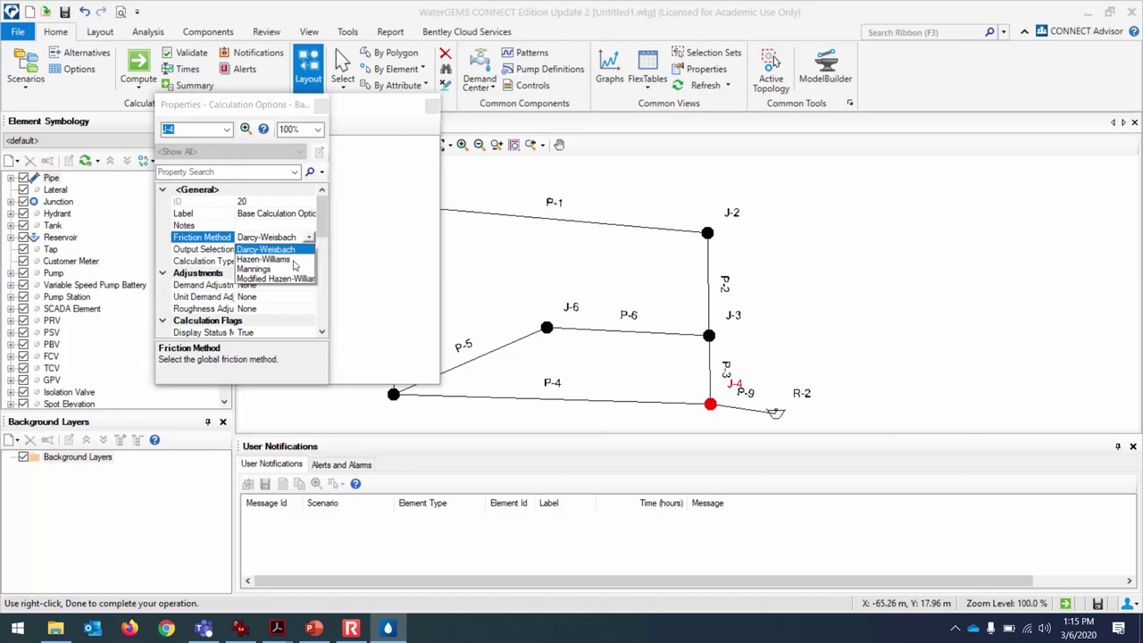
click(296, 250)
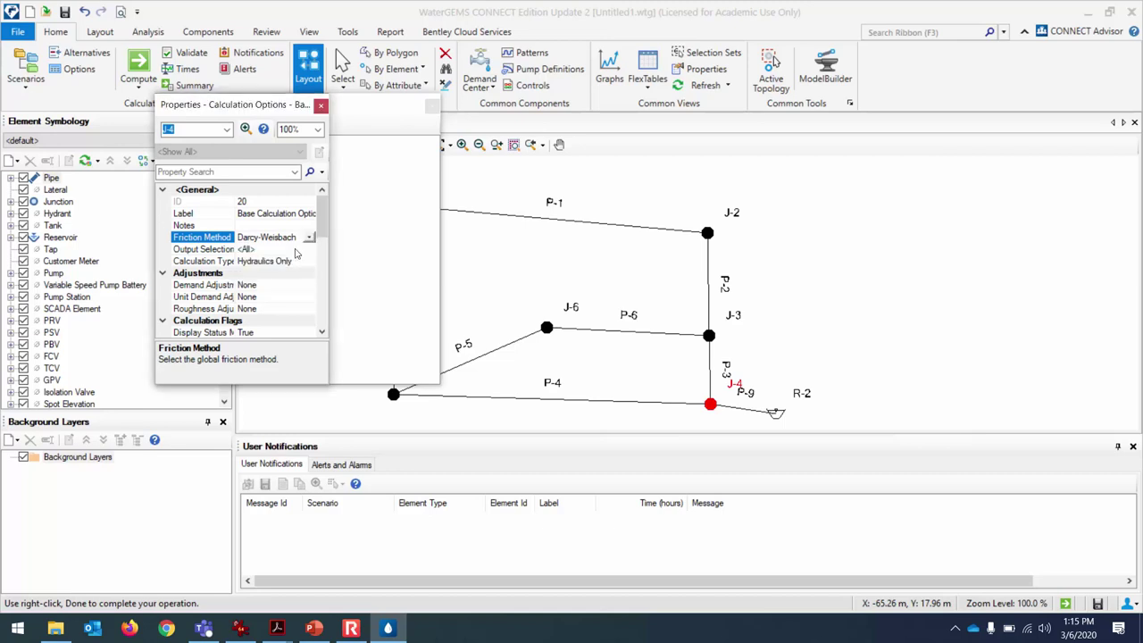
click(321, 105)
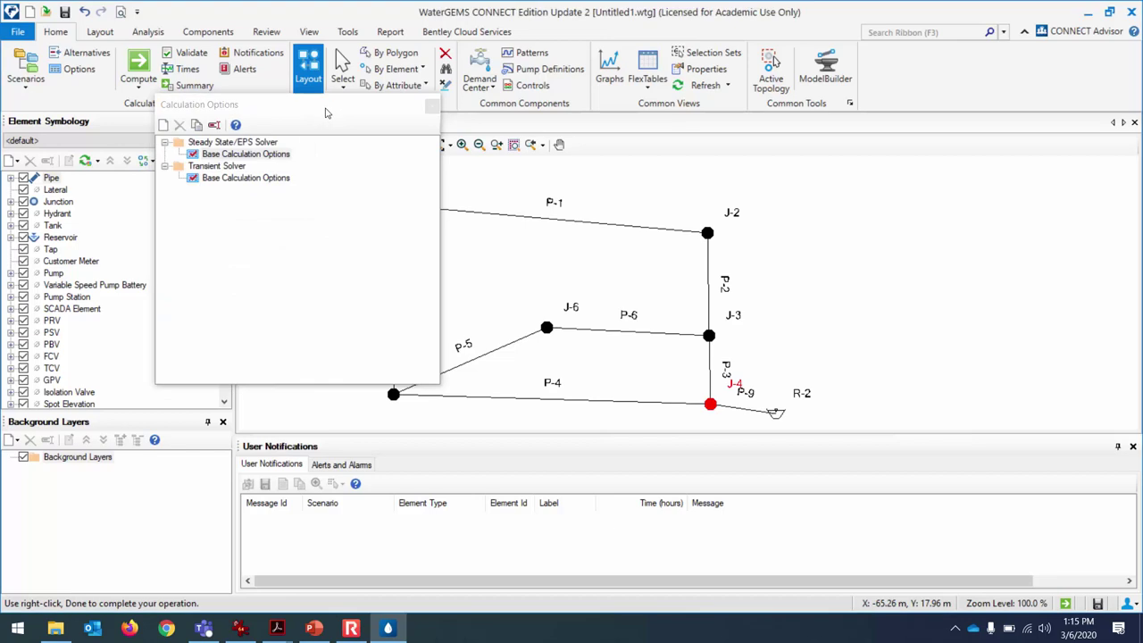
click(431, 107)
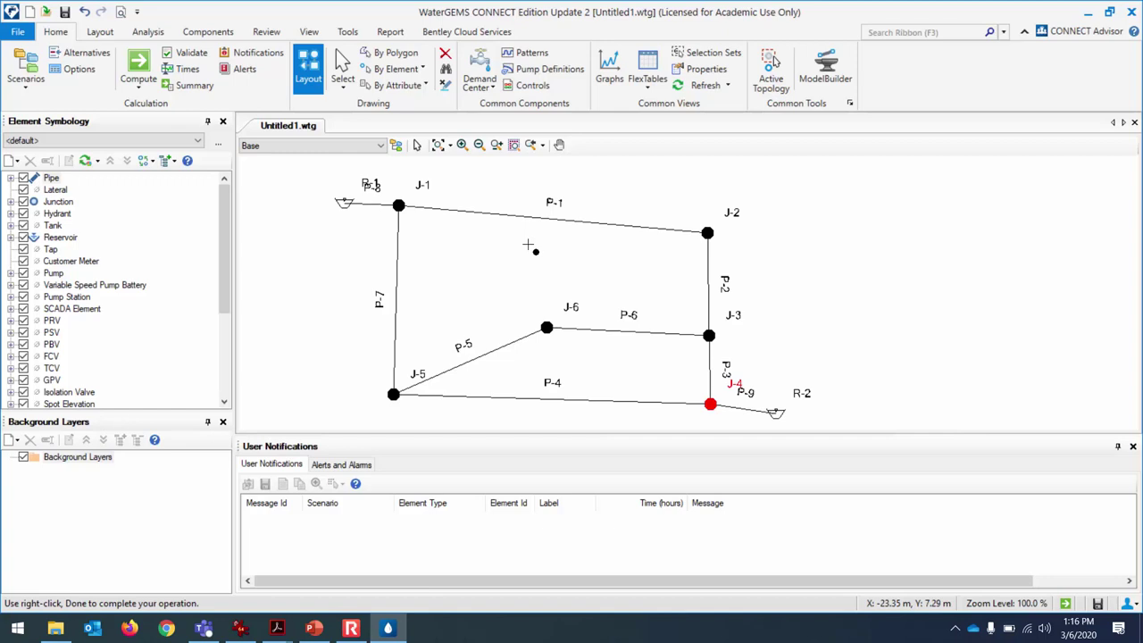
Step: Open the junction FlexTable and relabel junctions J-1, J-2 and J-3 as A, B and C
click(648, 86)
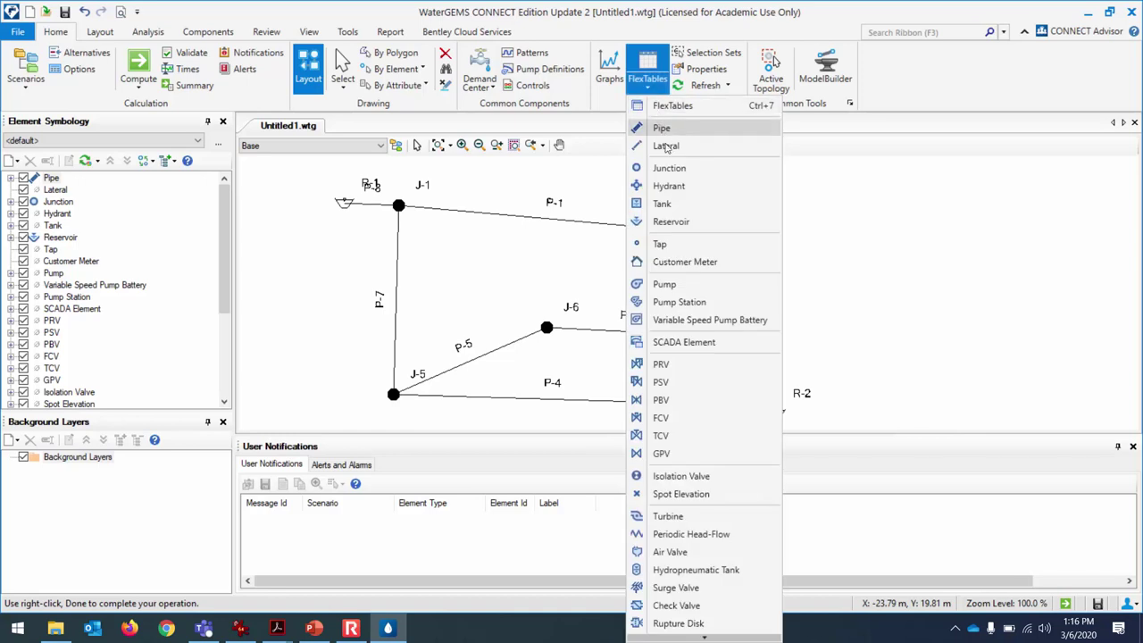
click(672, 170)
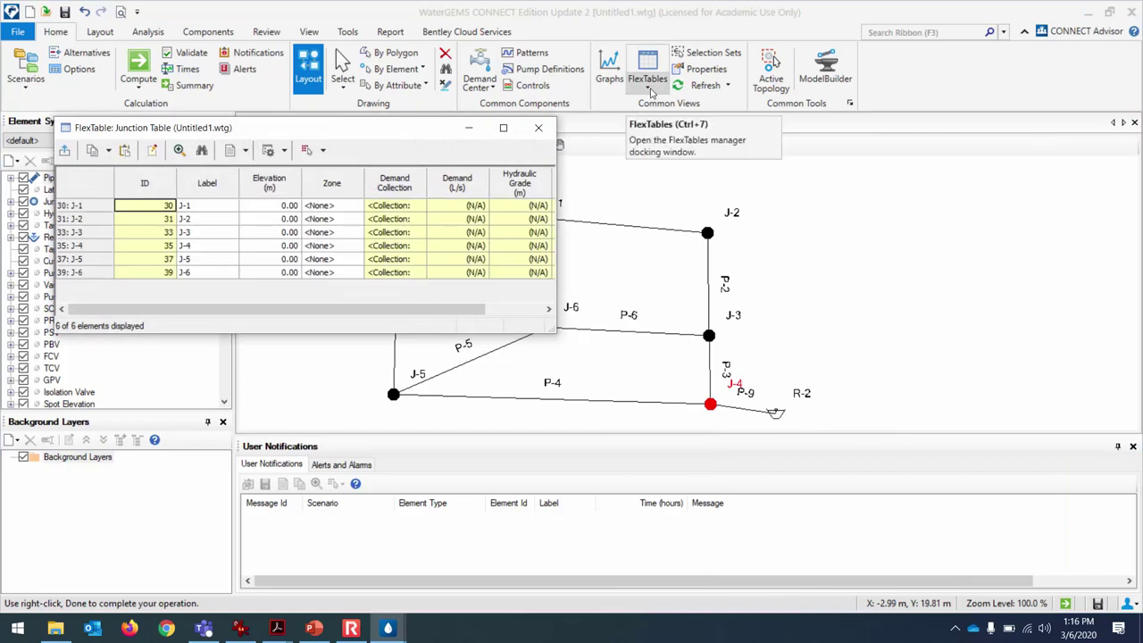
drag(398, 134, 1023, 51)
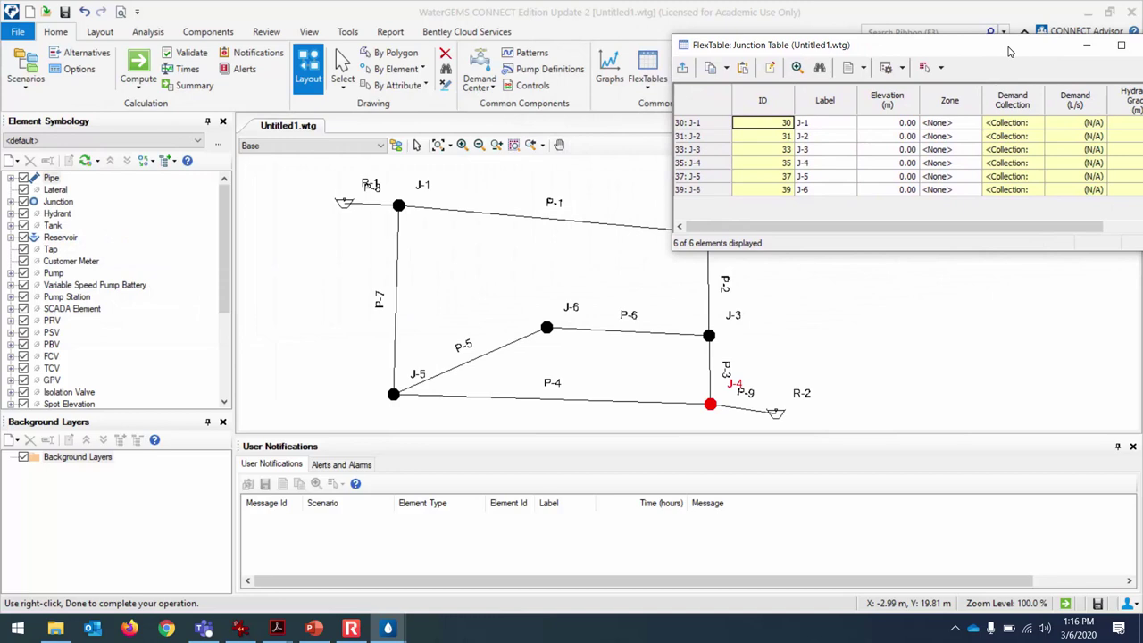
click(825, 130)
click(819, 123)
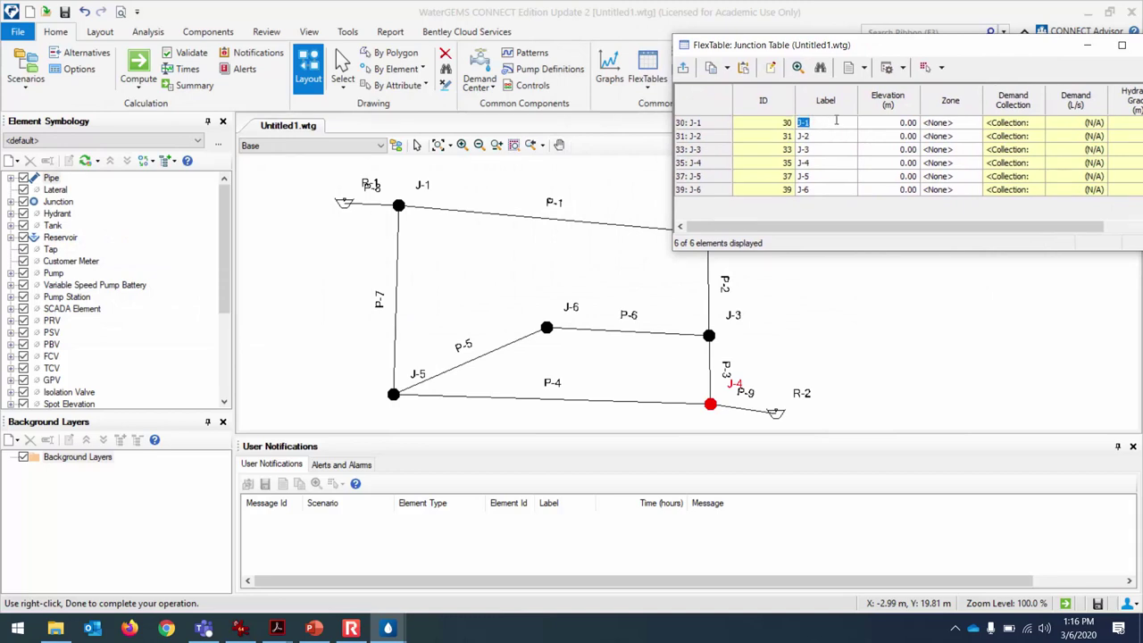
text(A)
key(Return)
drag(920, 48, 892, 26)
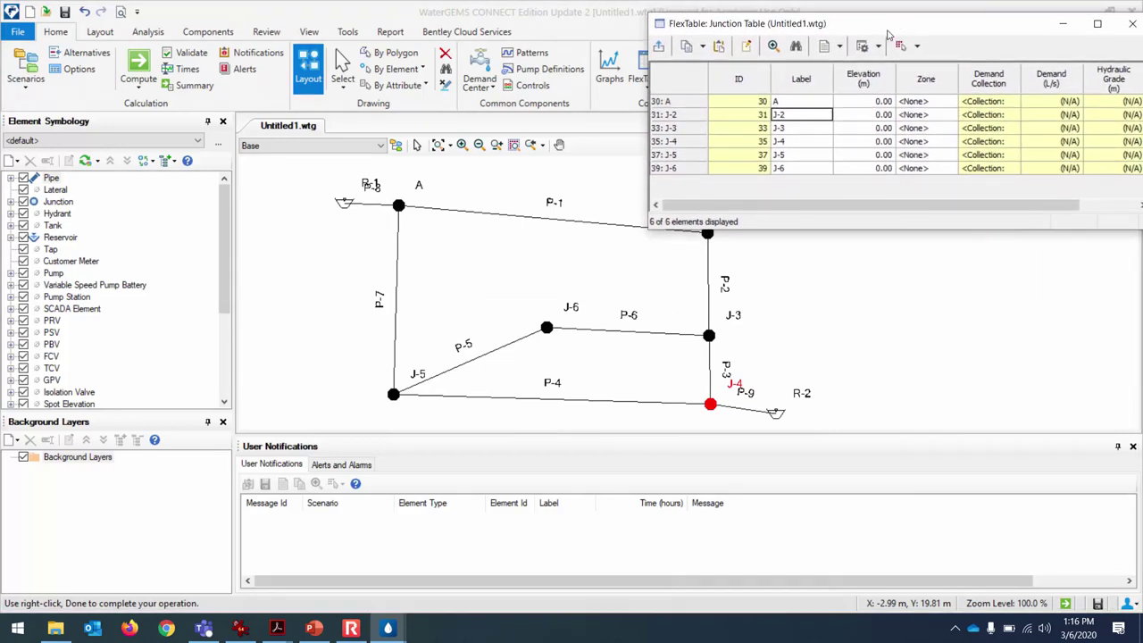
text(B)
key(Return)
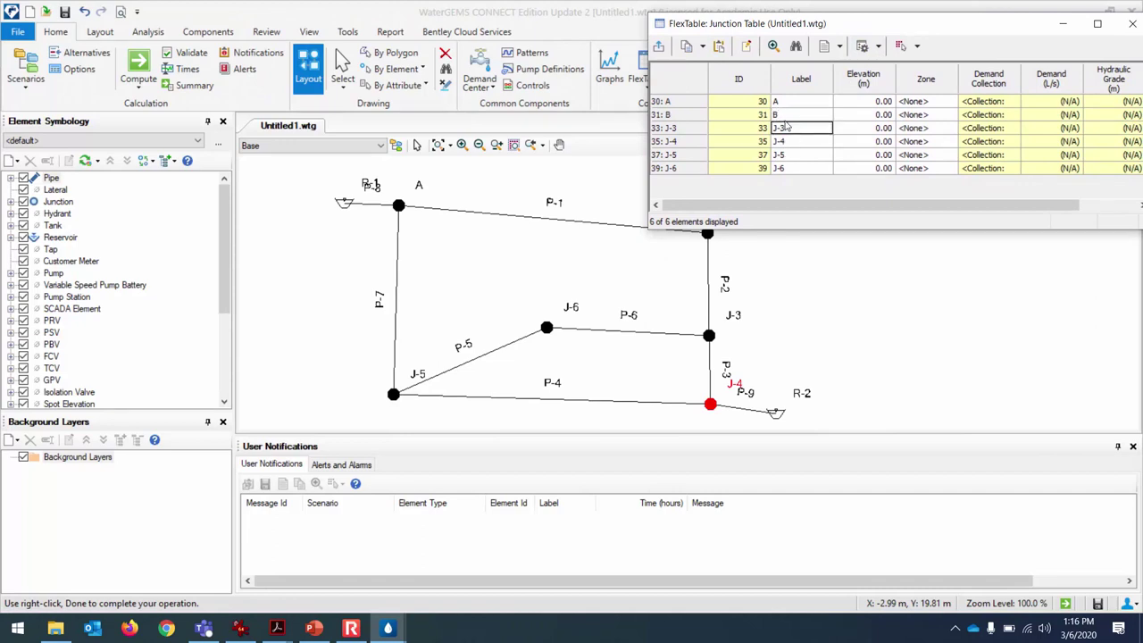
text(C)
key(Return)
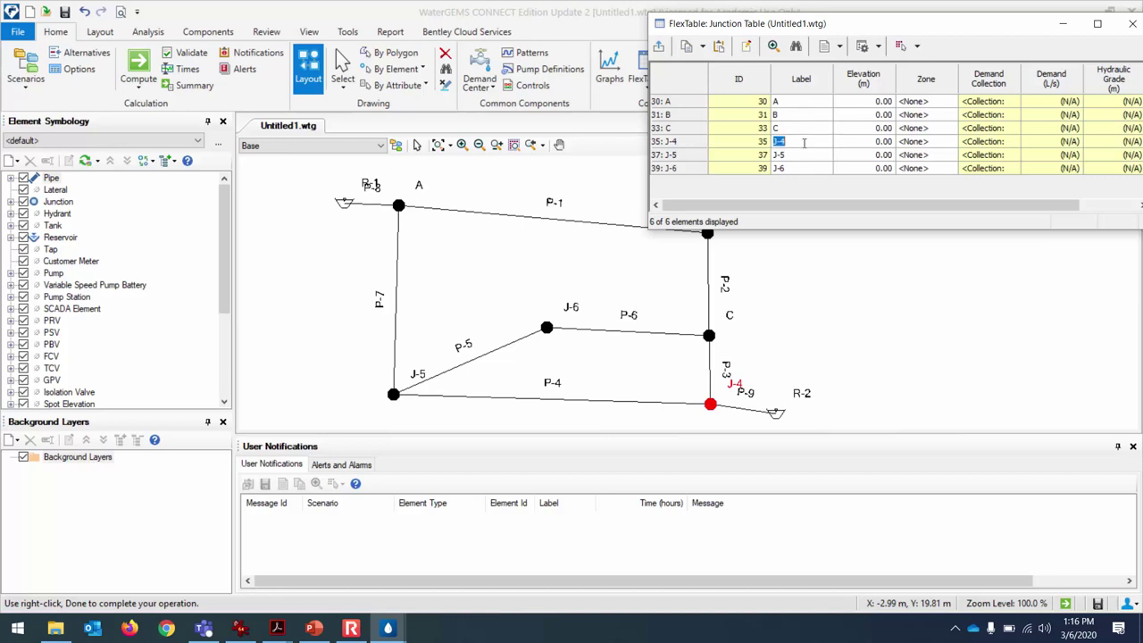
Step: Relabel junctions J-4, J-5 and J-6 as D, F and E in the junction table
text(D)
key(Return)
text(F)
key(Return)
text(E)
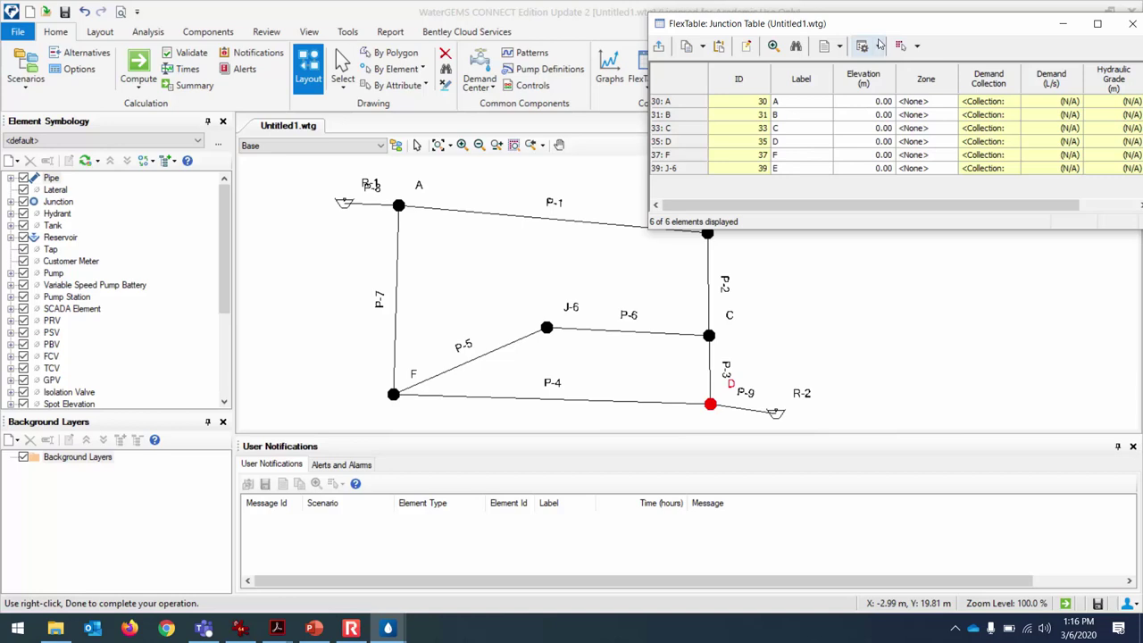
drag(896, 27, 725, 45)
click(638, 160)
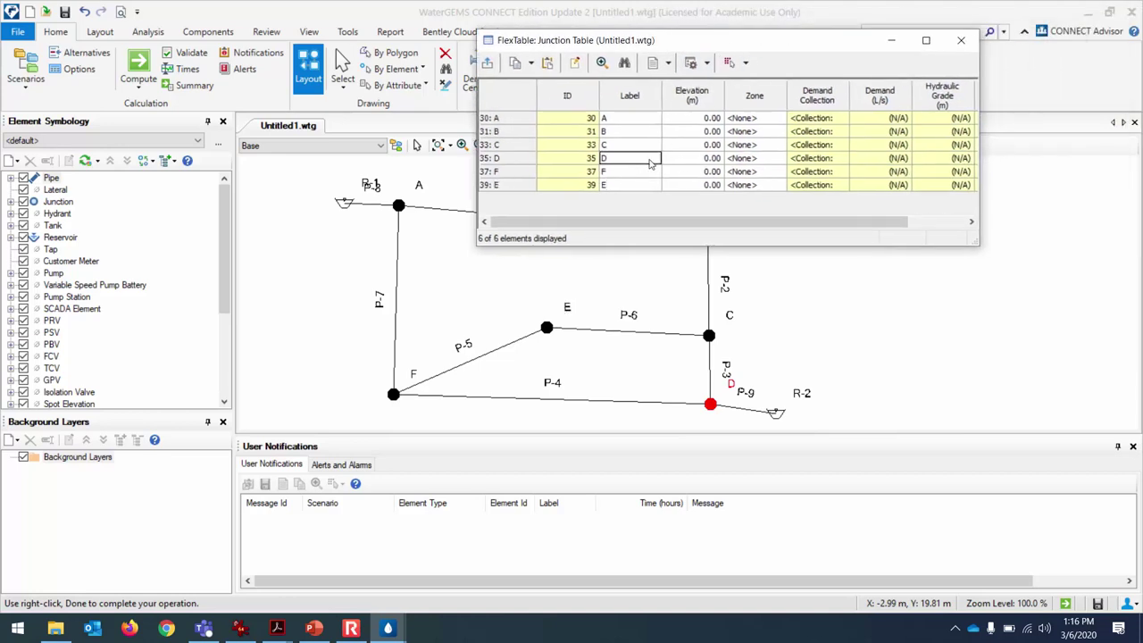
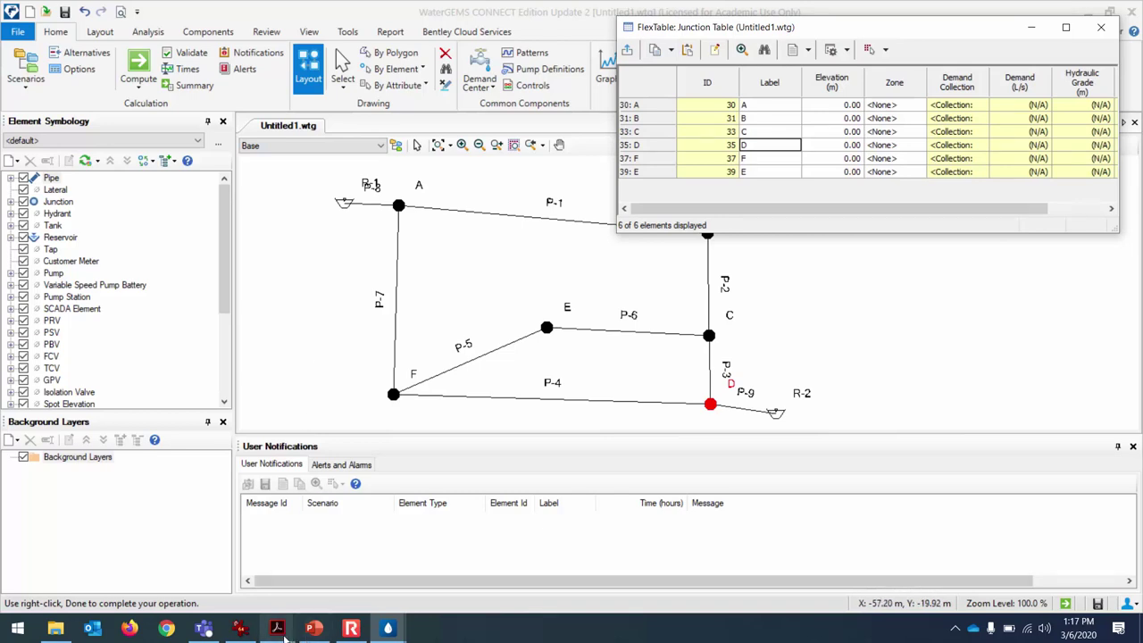
Step: Check the outflows in the Hardy-Cross Example #2 PDF and give junction E a base demand of 1600 L/s in the WaterGEMS junction table
click(227, 579)
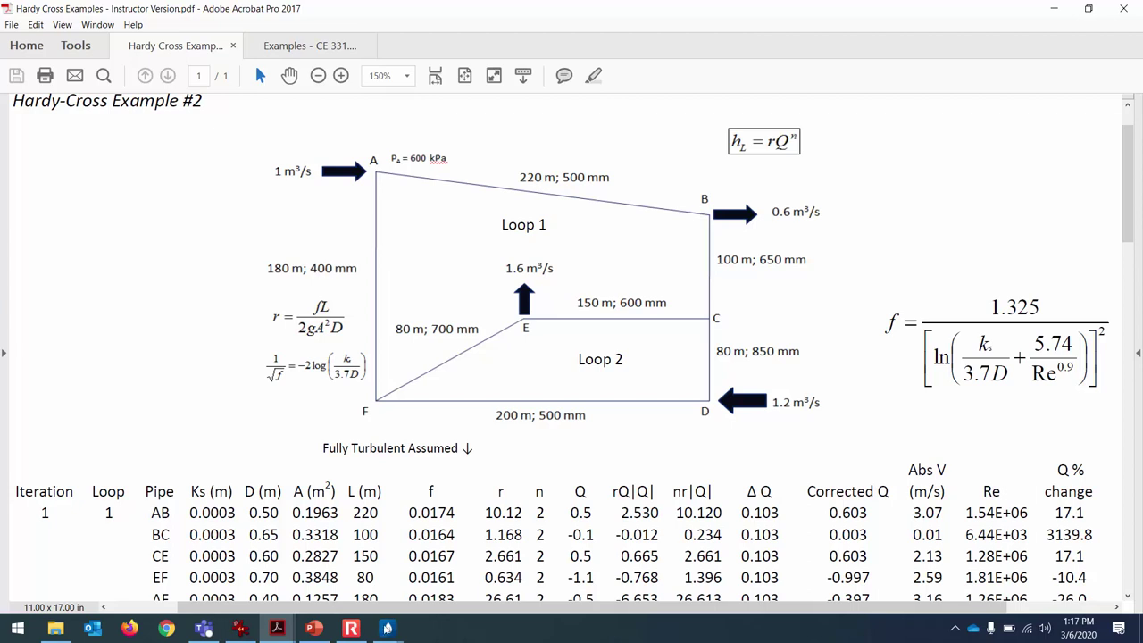
click(387, 627)
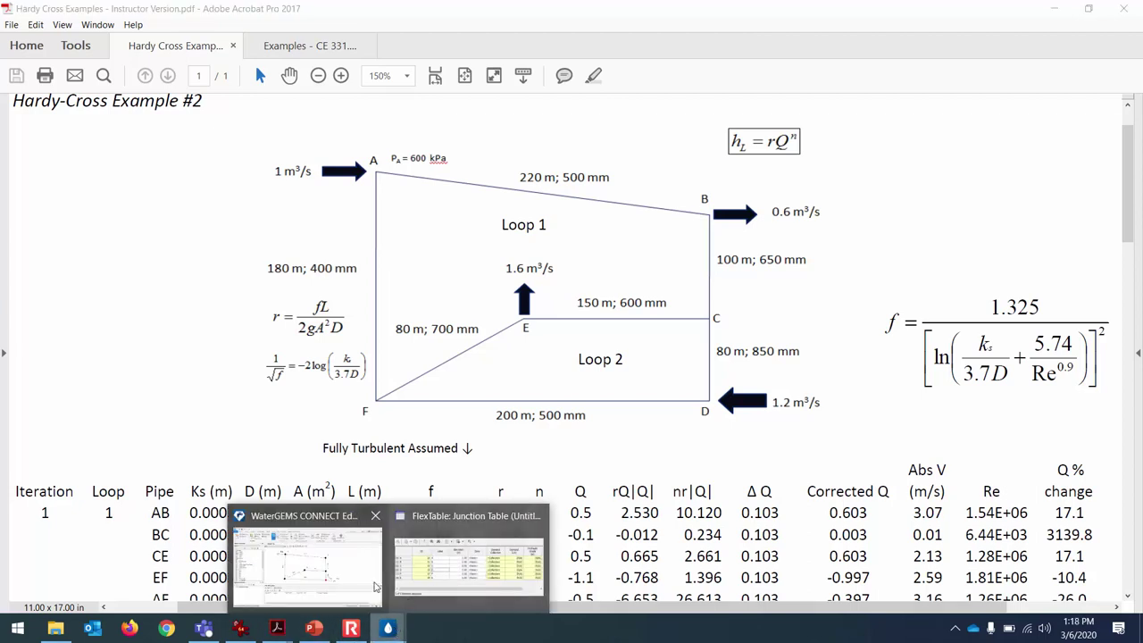
click(332, 585)
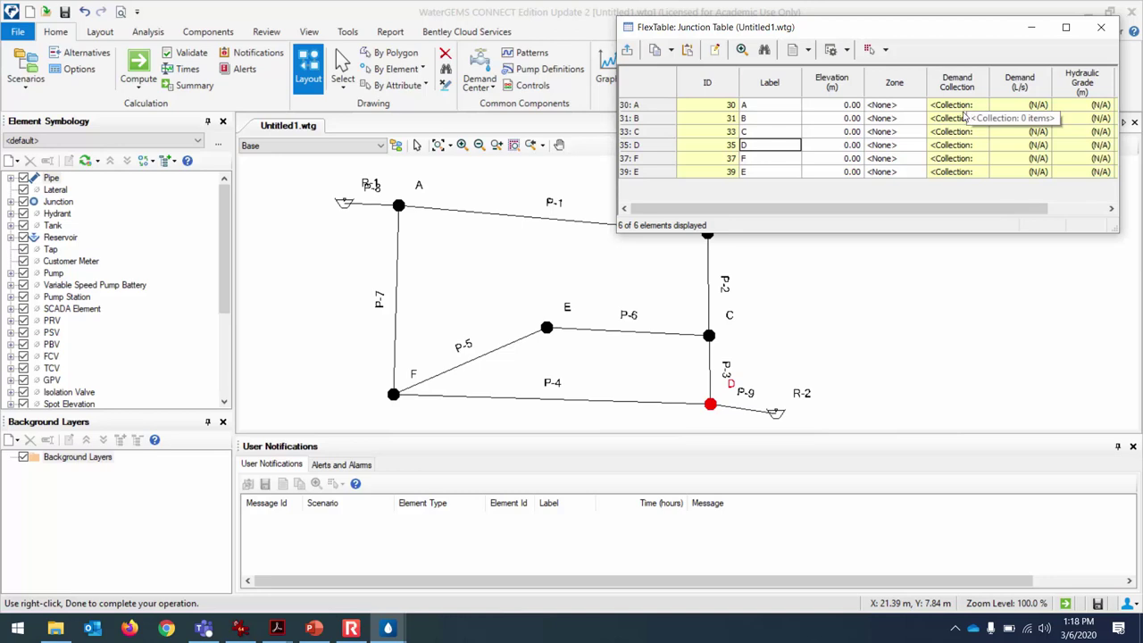
click(978, 175)
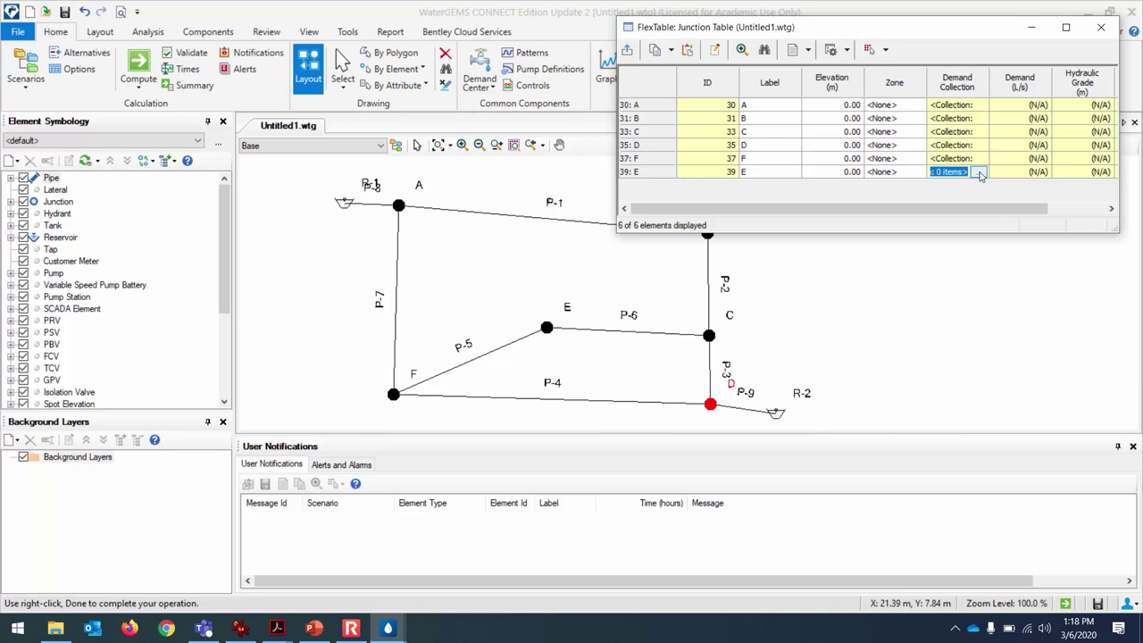
click(980, 173)
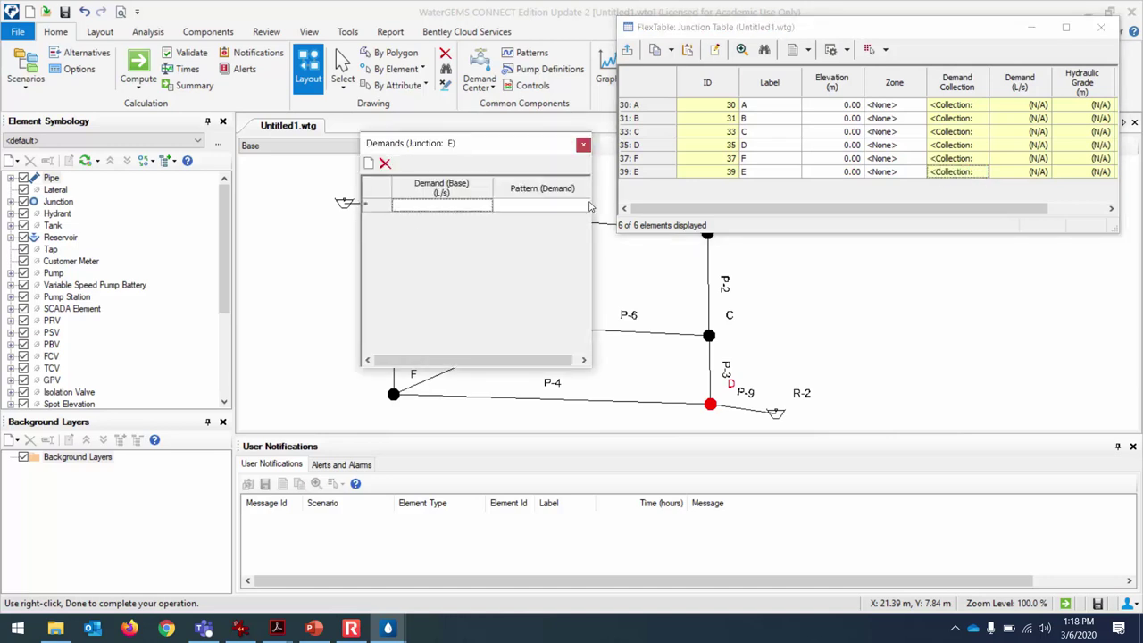
click(454, 205)
text(1600)
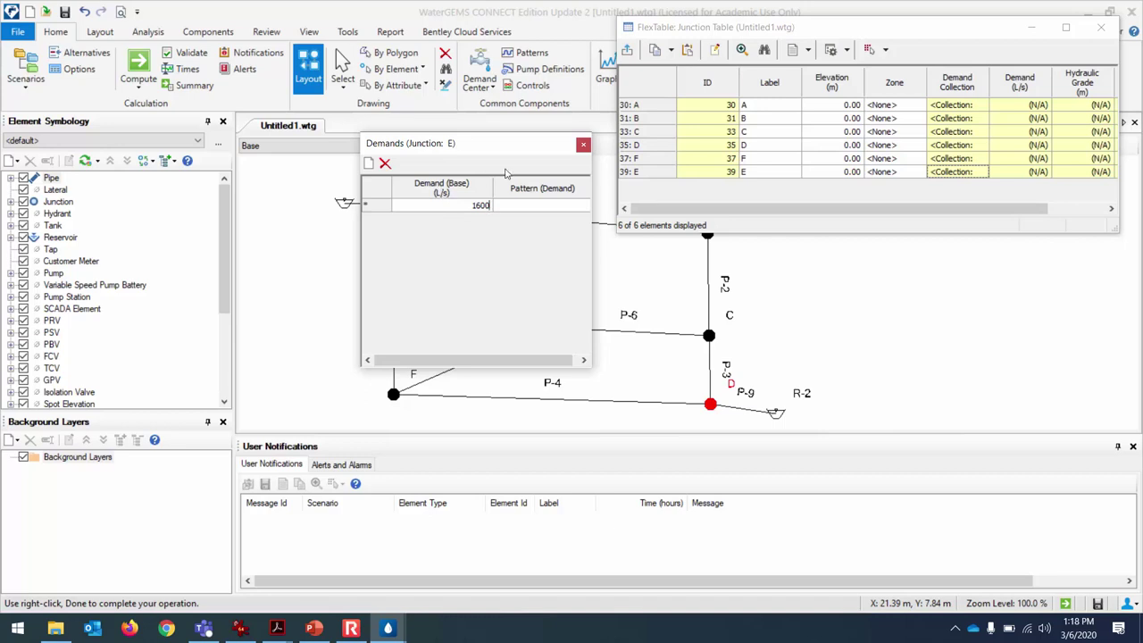
key(Return)
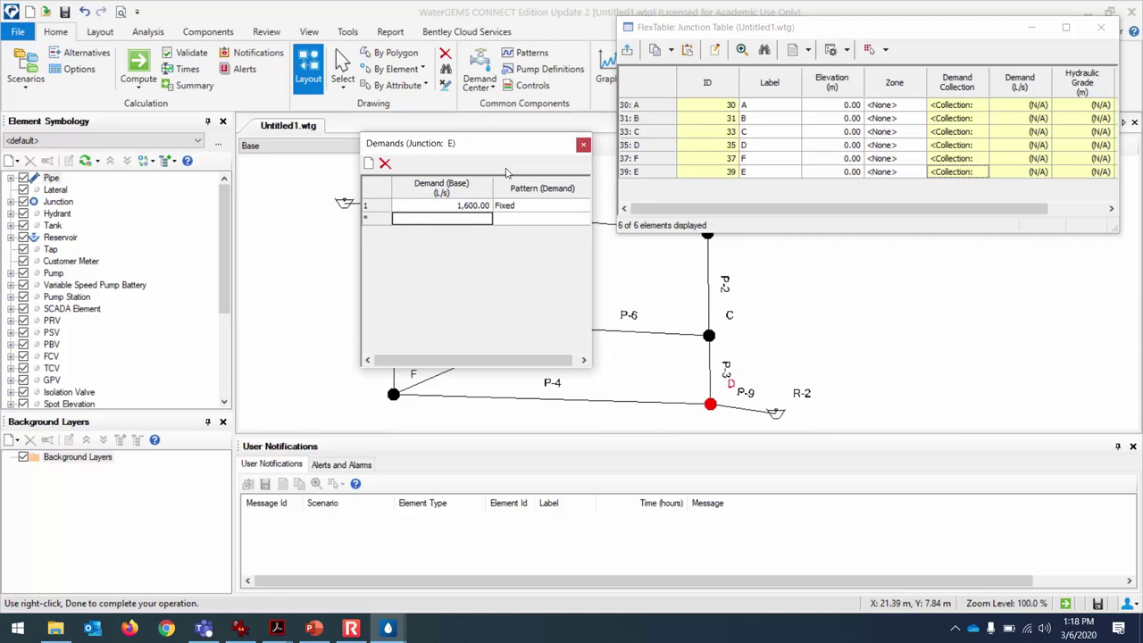
click(583, 145)
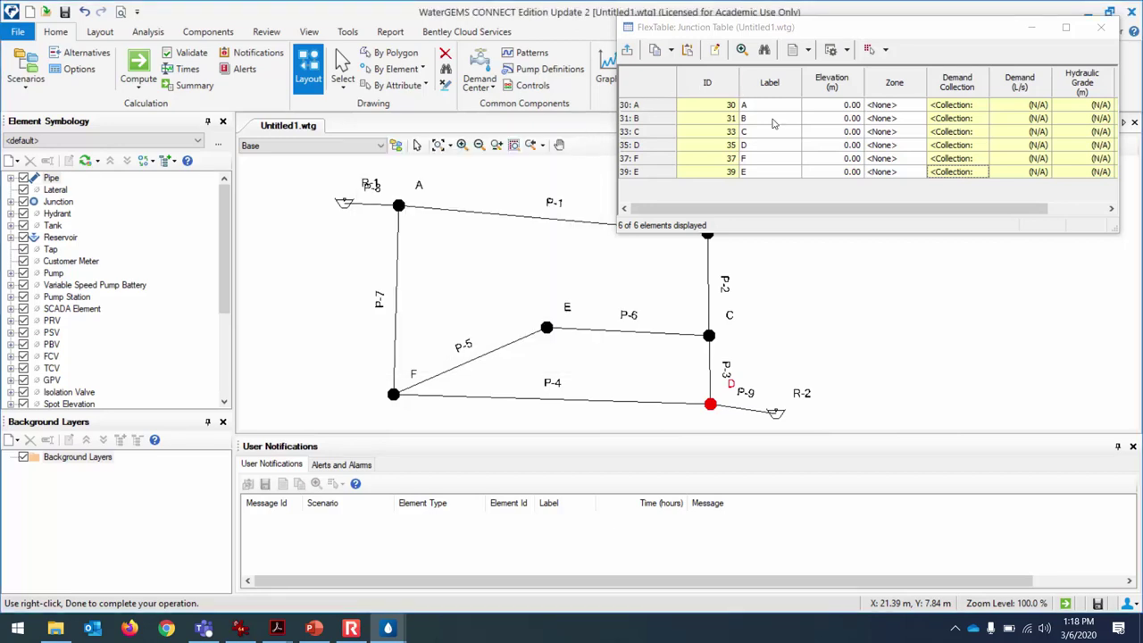
Step: Give junction B a base demand of 600 L/s and close the junction FlexTable
click(977, 122)
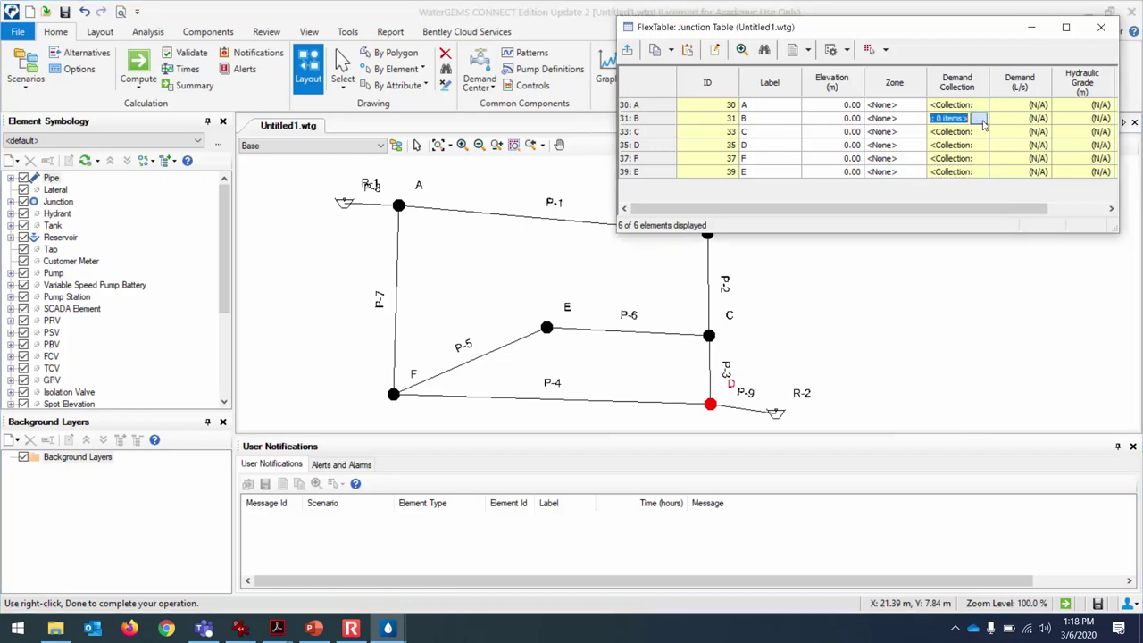
click(980, 120)
click(444, 203)
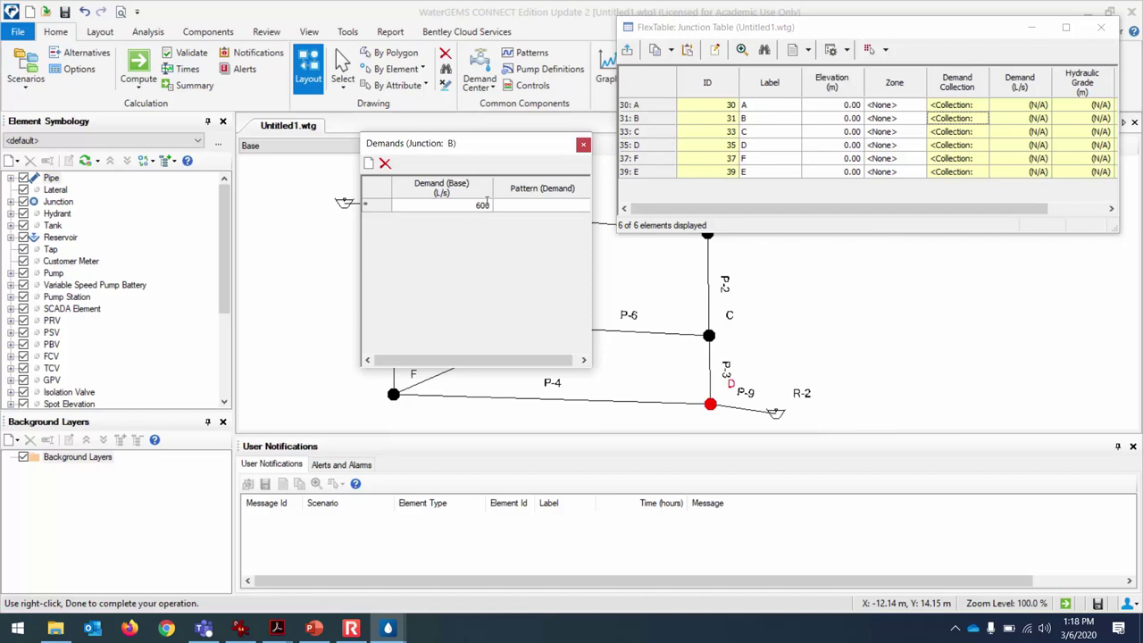
click(583, 143)
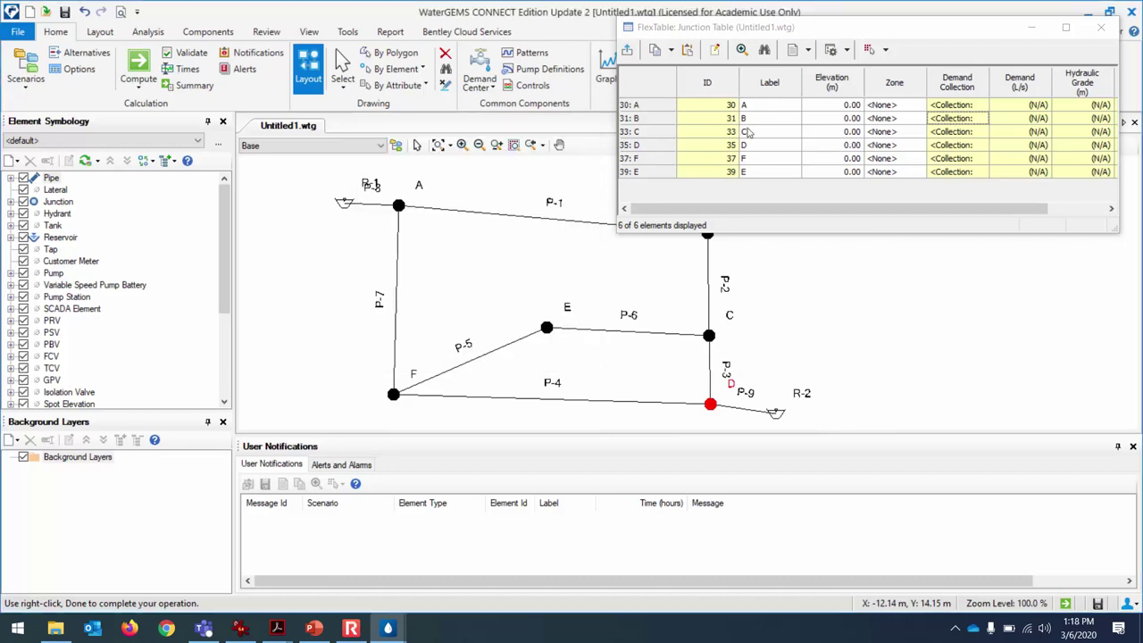
drag(964, 33, 848, 54)
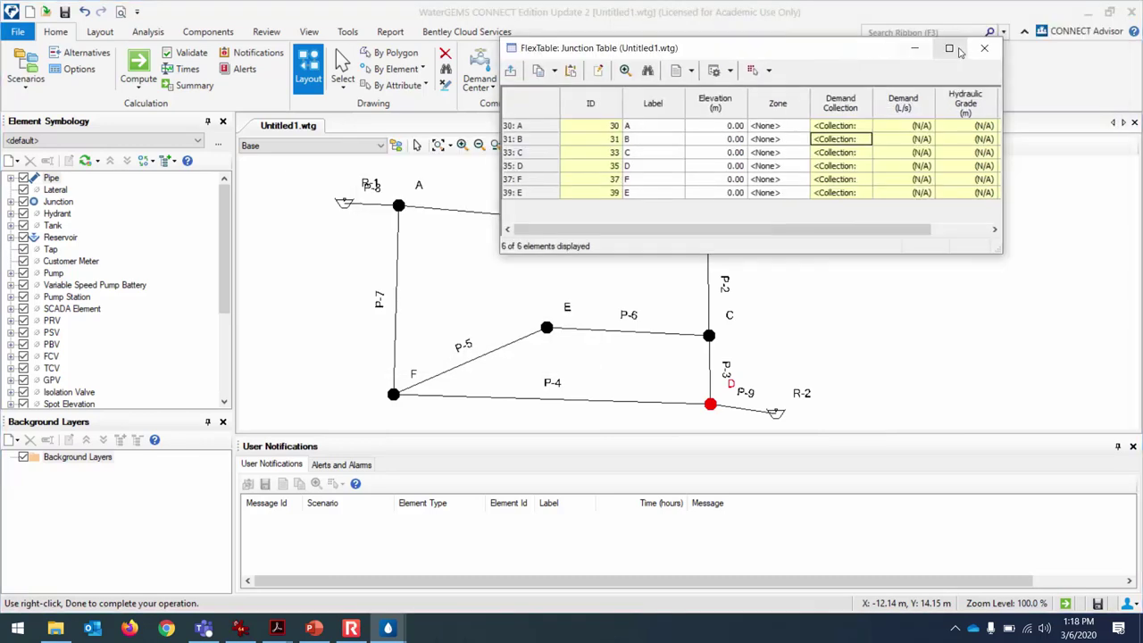
click(984, 47)
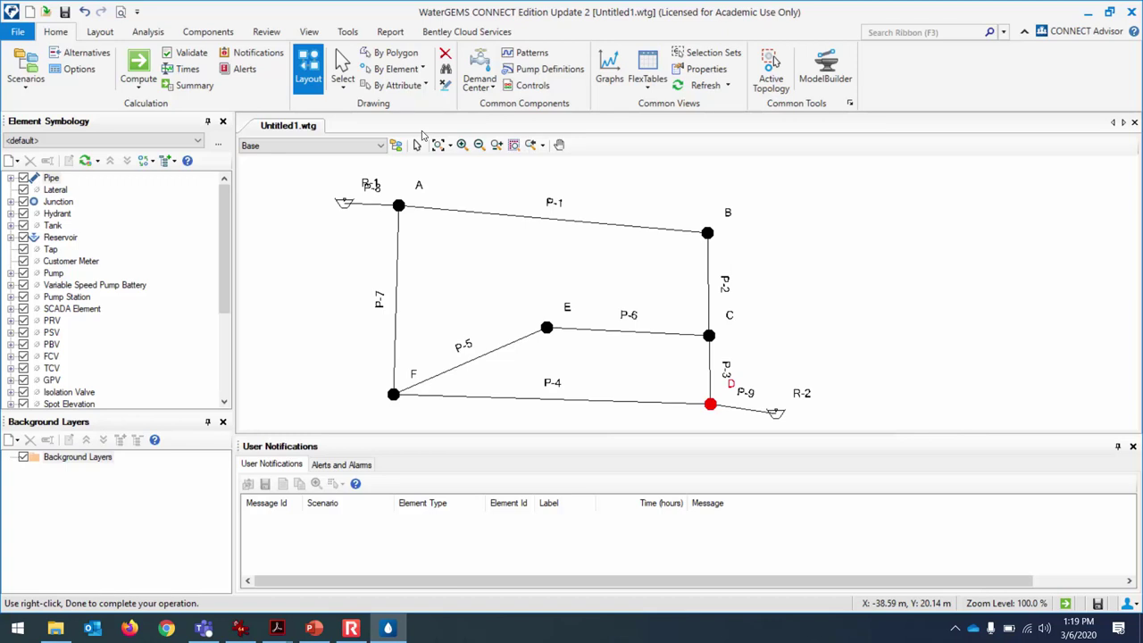
Step: Reopen the junction FlexTable and check the demand collections of junctions B and E
click(646, 90)
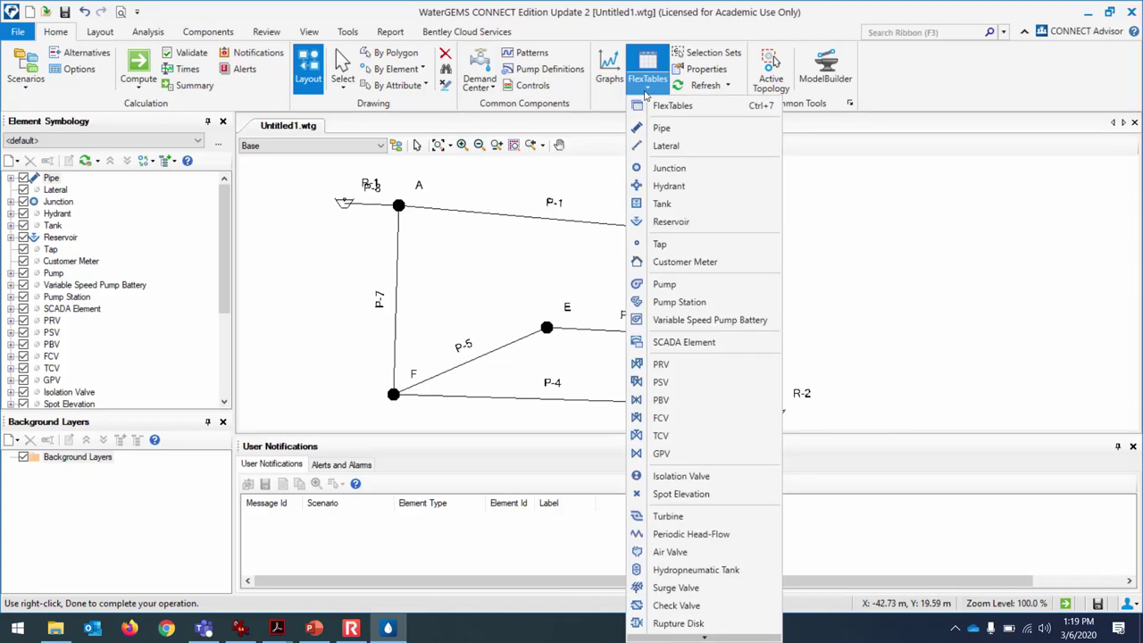
click(664, 170)
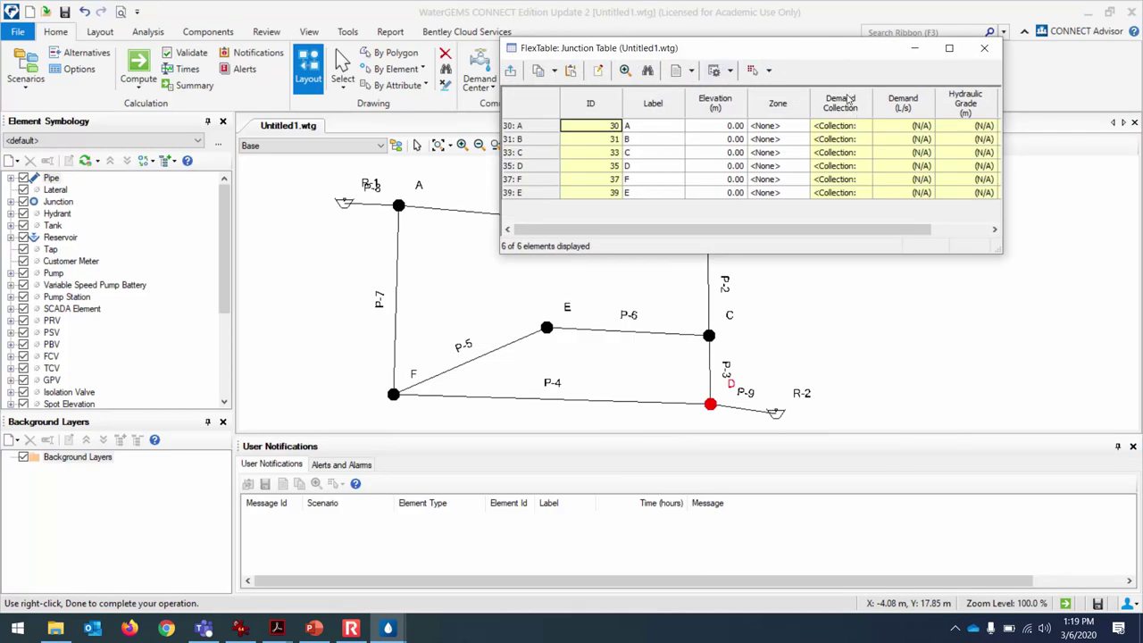
click(858, 141)
click(860, 142)
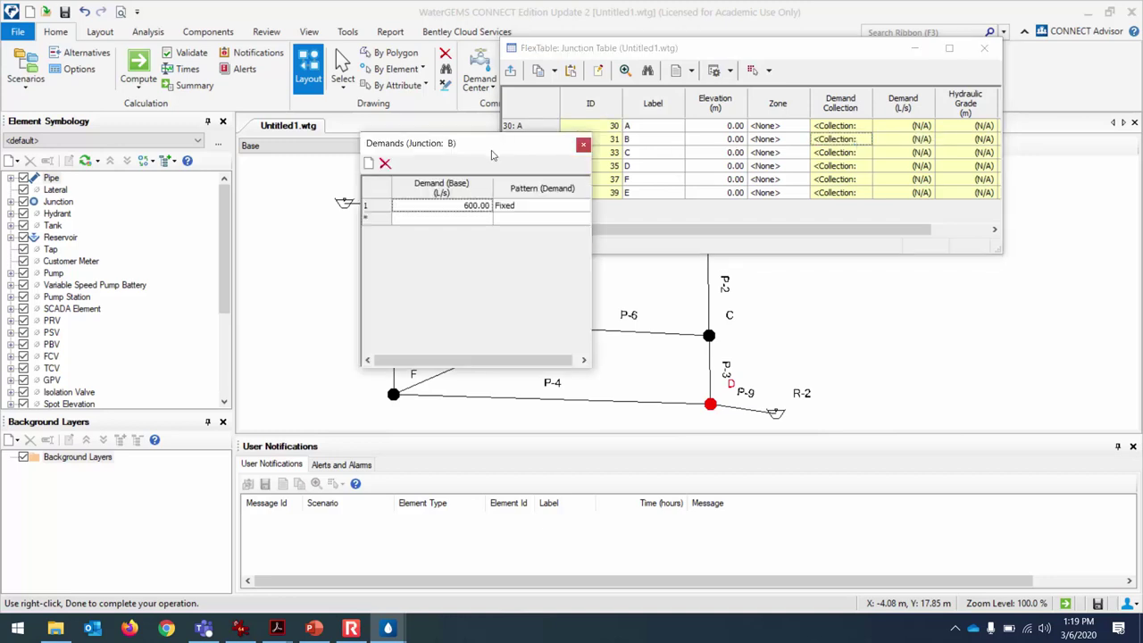
click(583, 147)
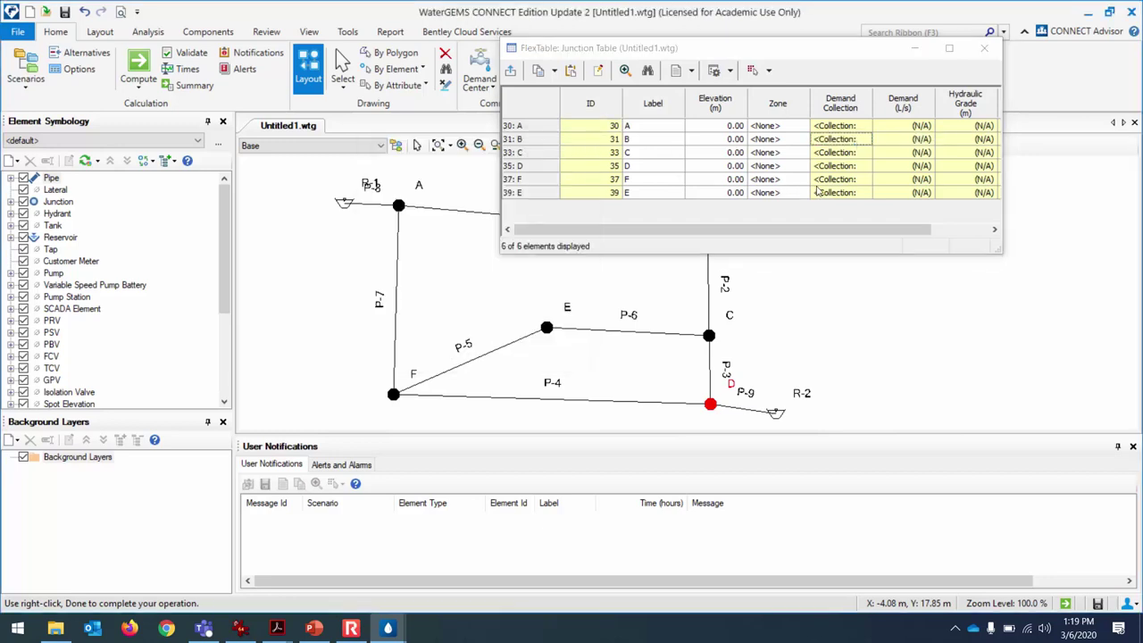
click(859, 193)
click(861, 193)
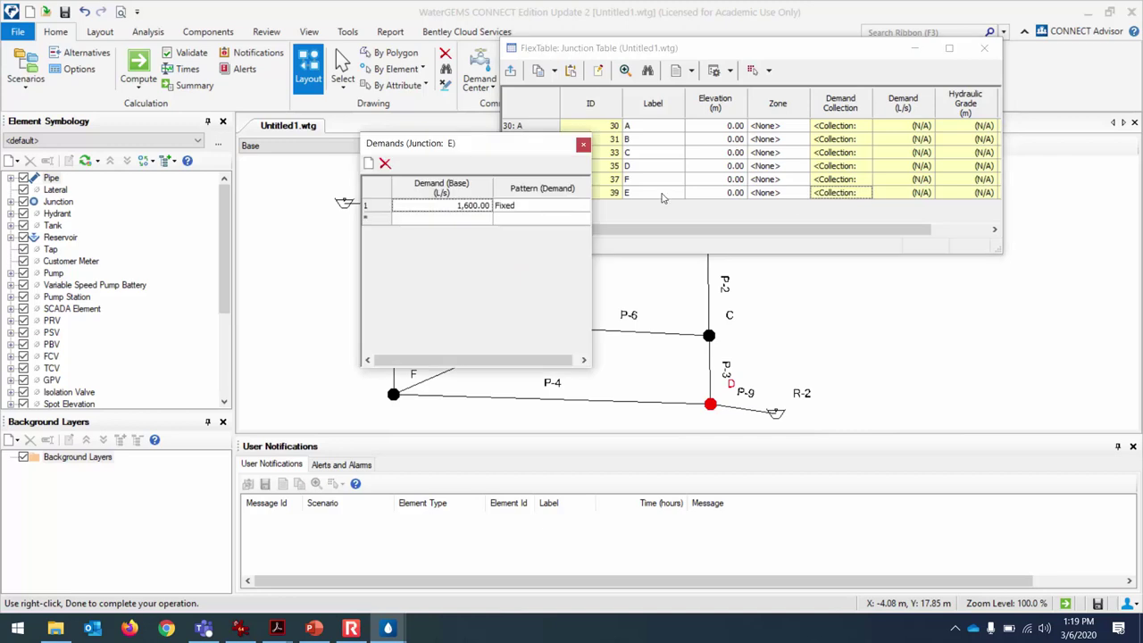
click(583, 146)
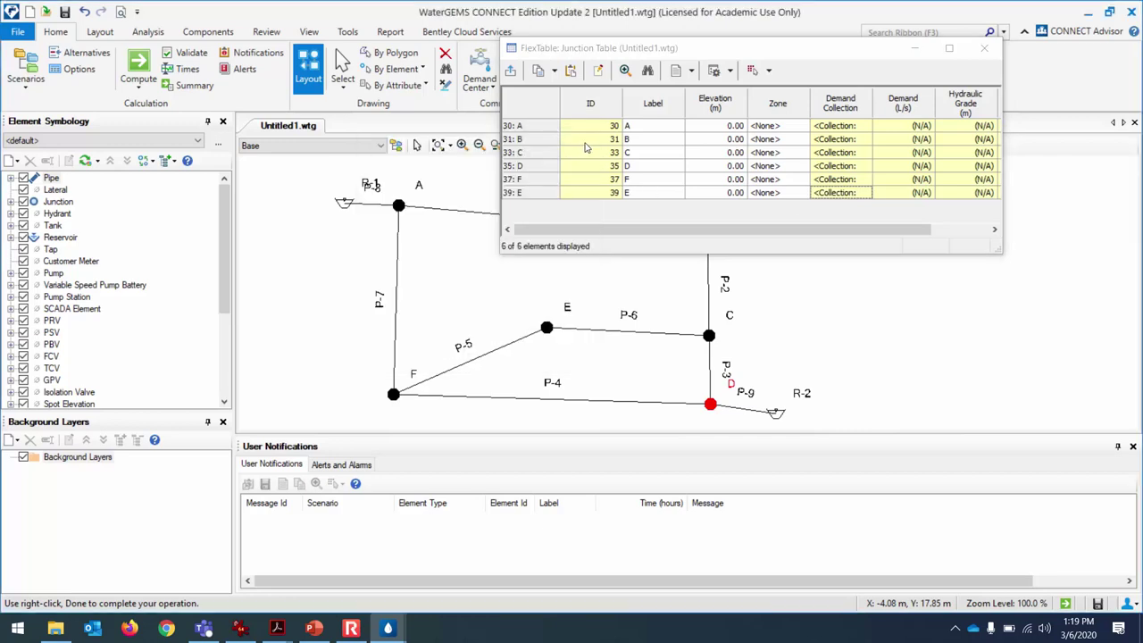
click(983, 51)
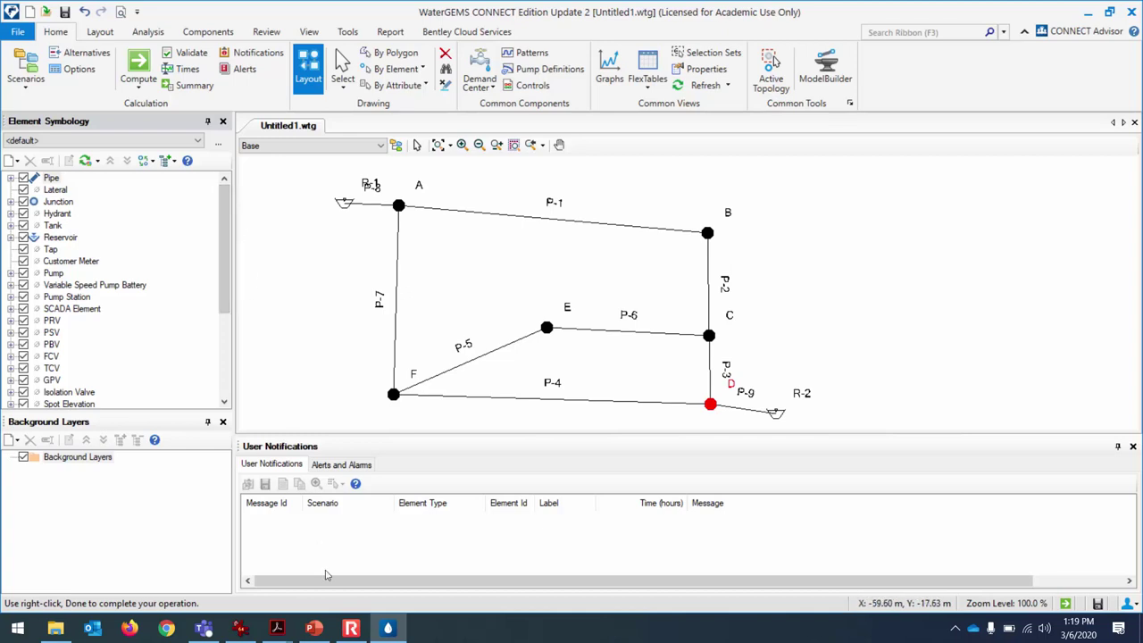
Step: Switch to the Hardy Cross Examples PDF in Acrobat and look up the calculated junction heads, marking the head at junction A
mouse_move(352, 632)
click(279, 628)
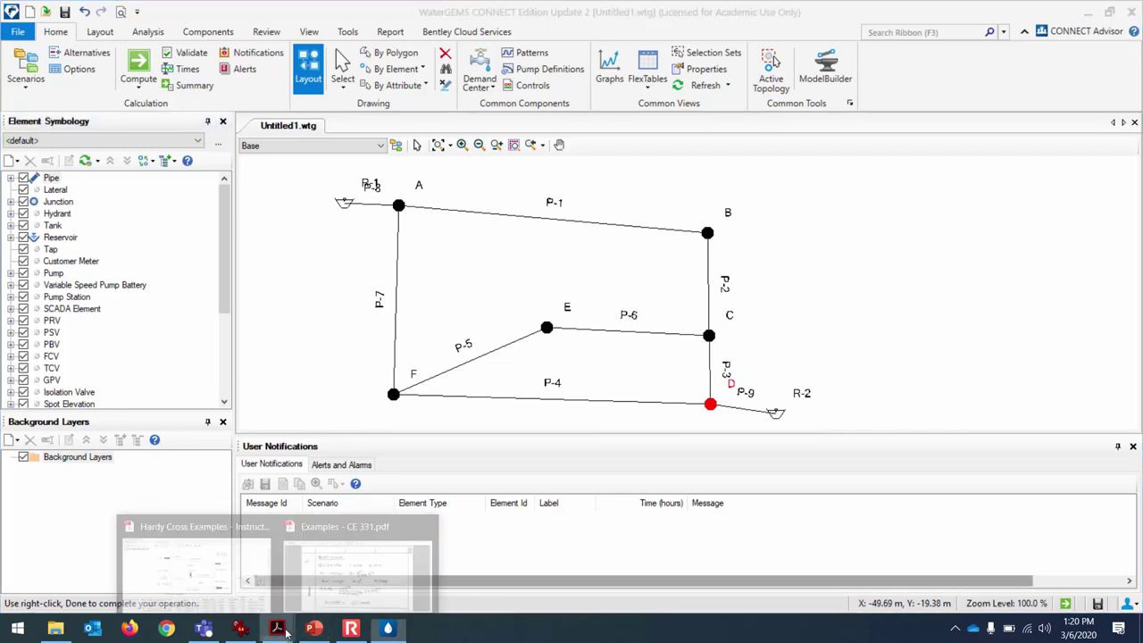
click(255, 584)
scroll(753, 390, down, 8)
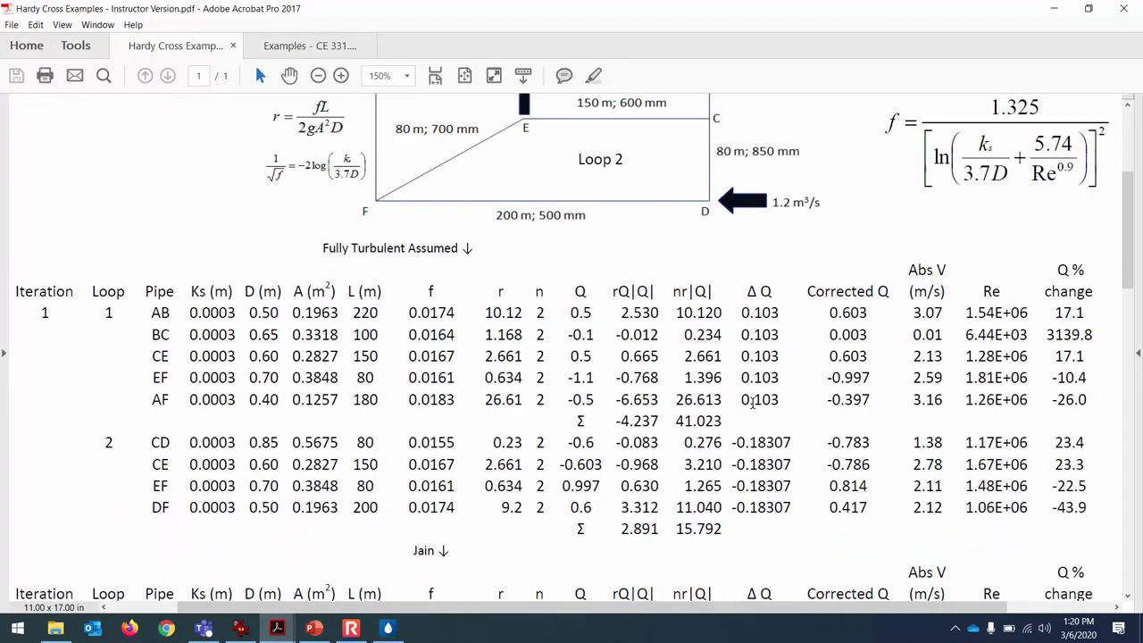
scroll(752, 390, up, 10)
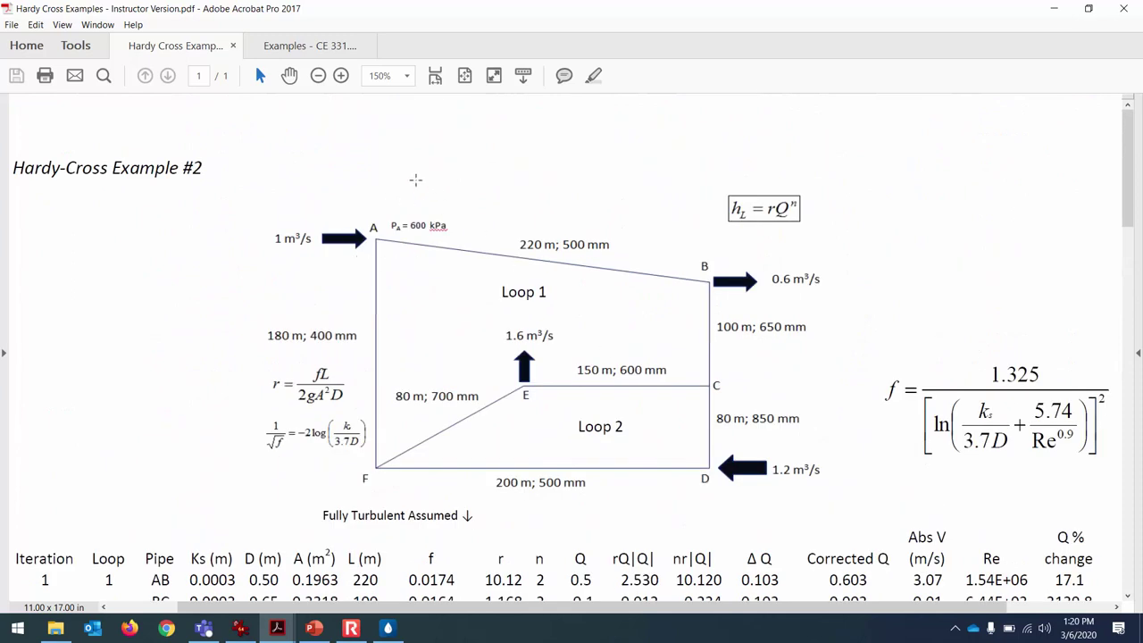
drag(1126, 223, 1123, 587)
scroll(973, 559, up, 5)
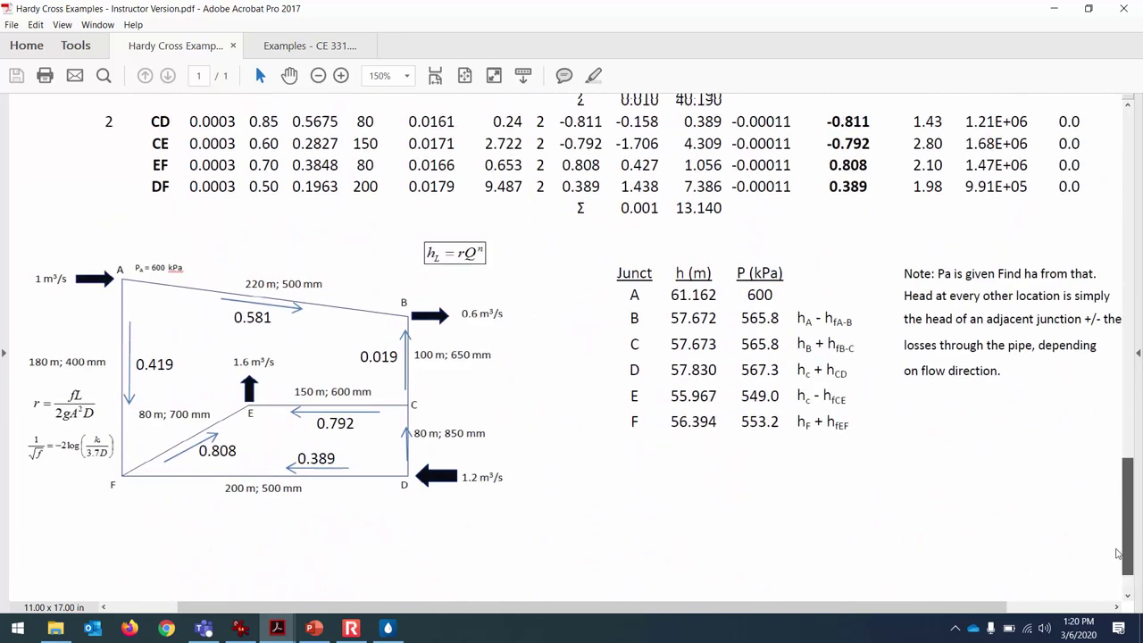
scroll(973, 560, down, 5)
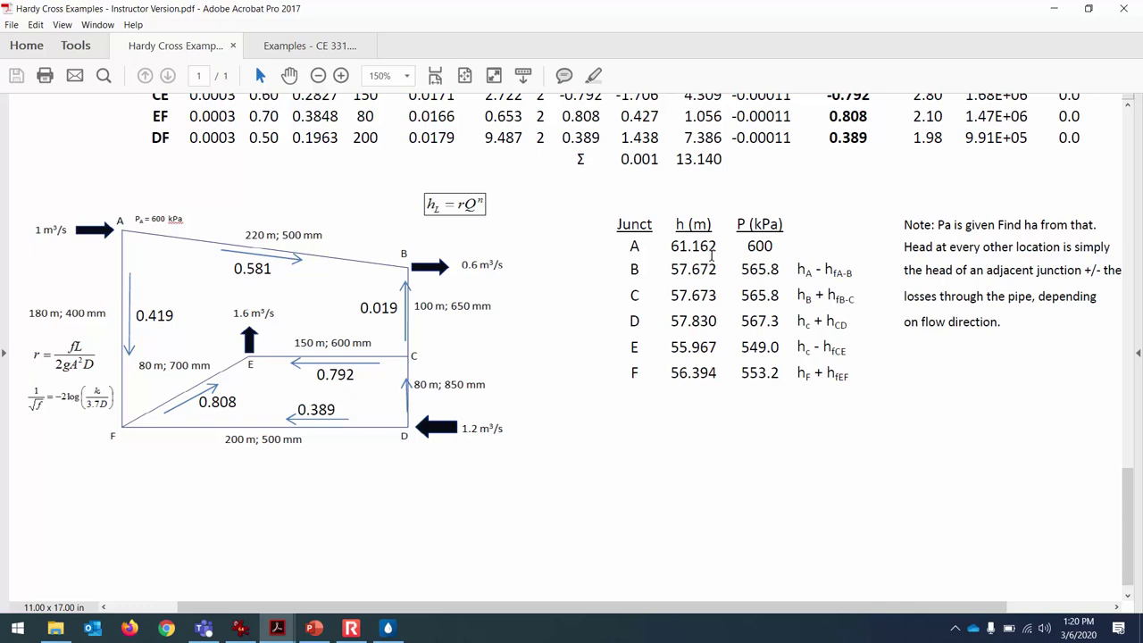
drag(717, 246, 669, 246)
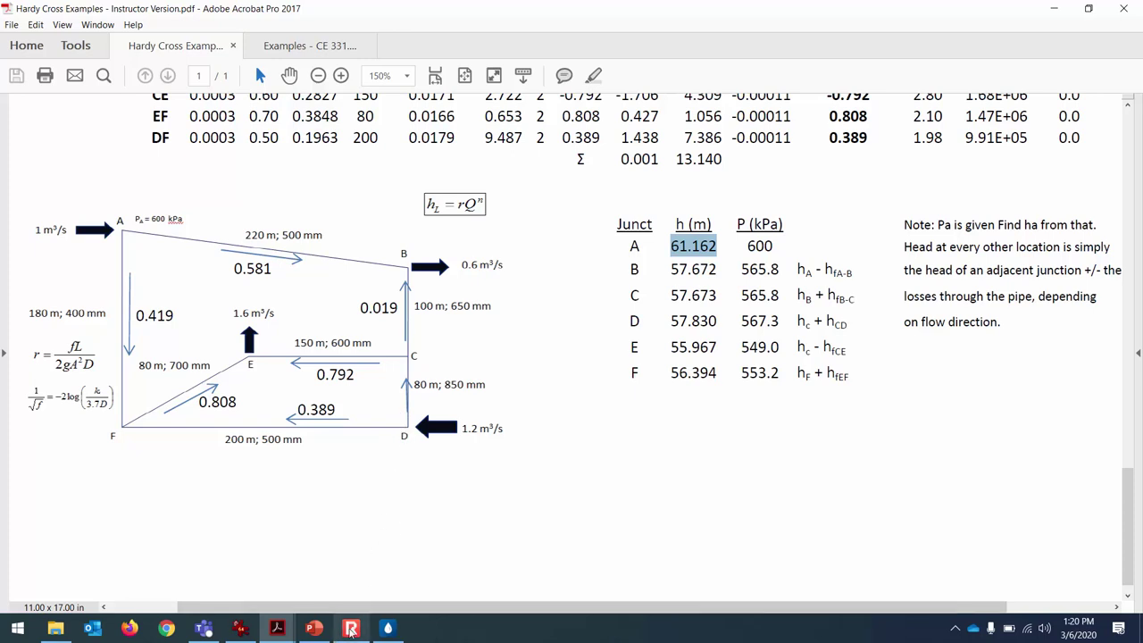
Step: Return to WaterGEMS and set the reservoir elevations in the reservoir FlexTable to 61.162 m for R-1 and 57.83 m for R-2
click(387, 629)
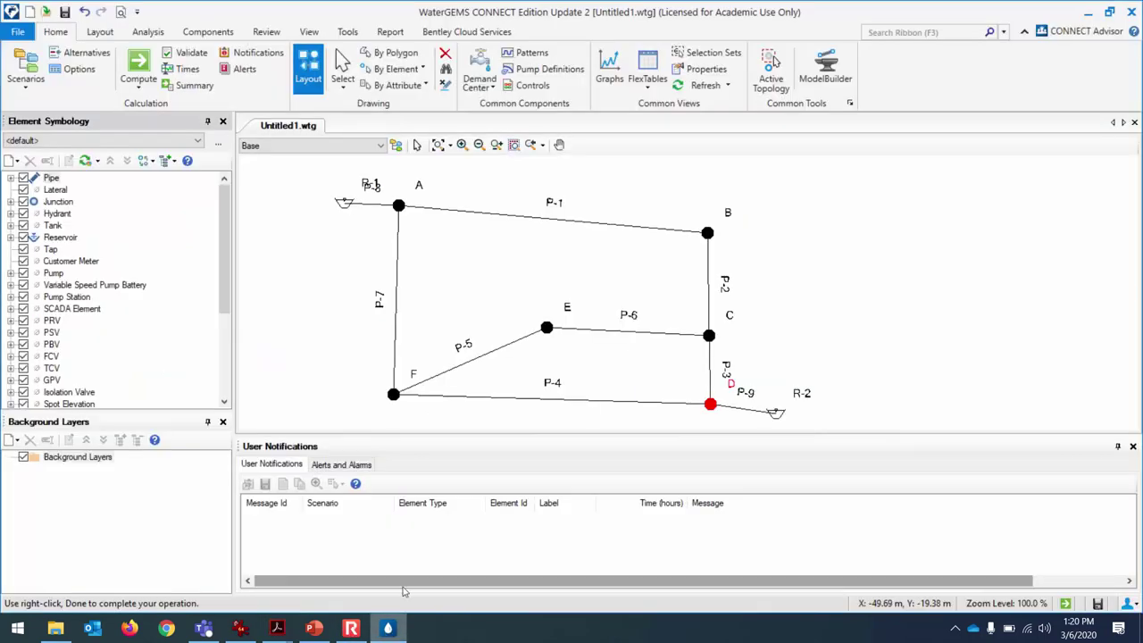
click(652, 89)
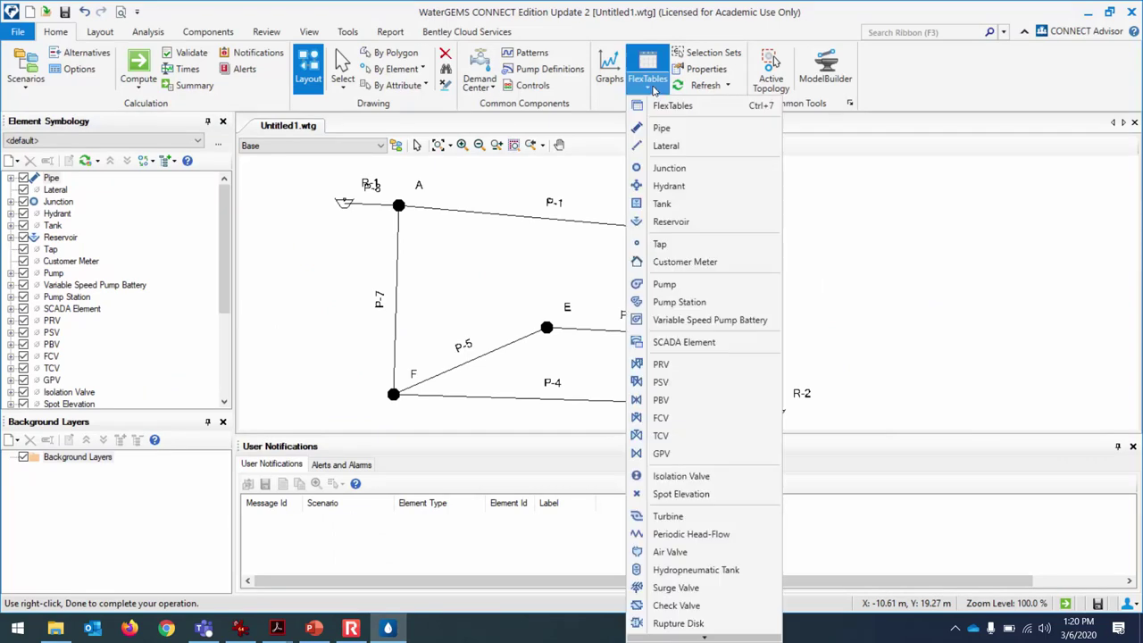
click(670, 222)
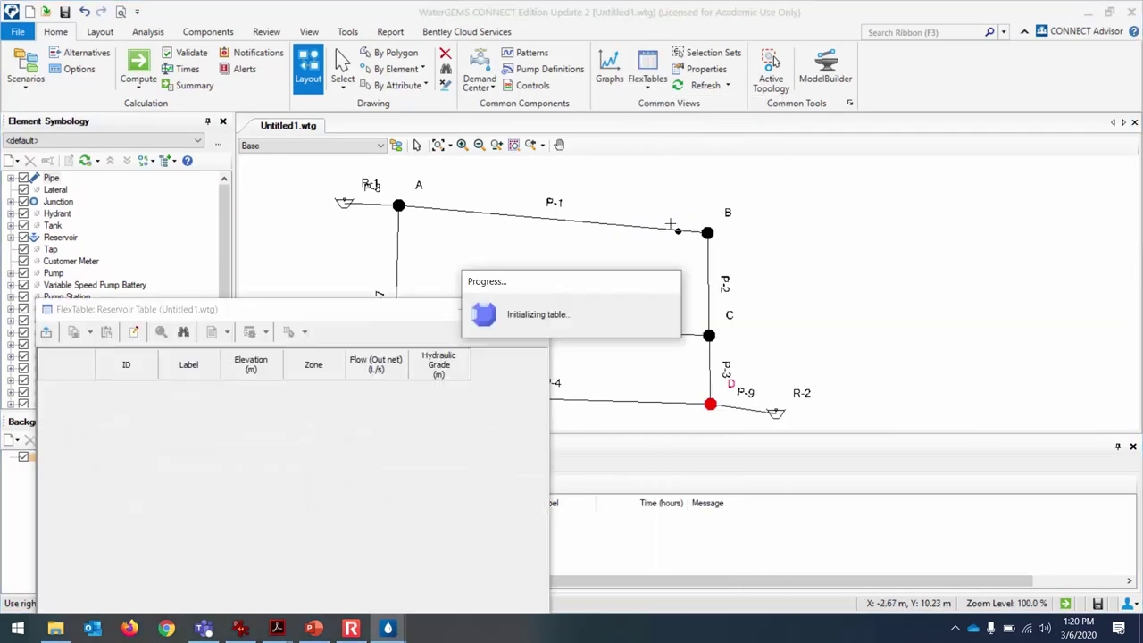
drag(268, 301, 268, 260)
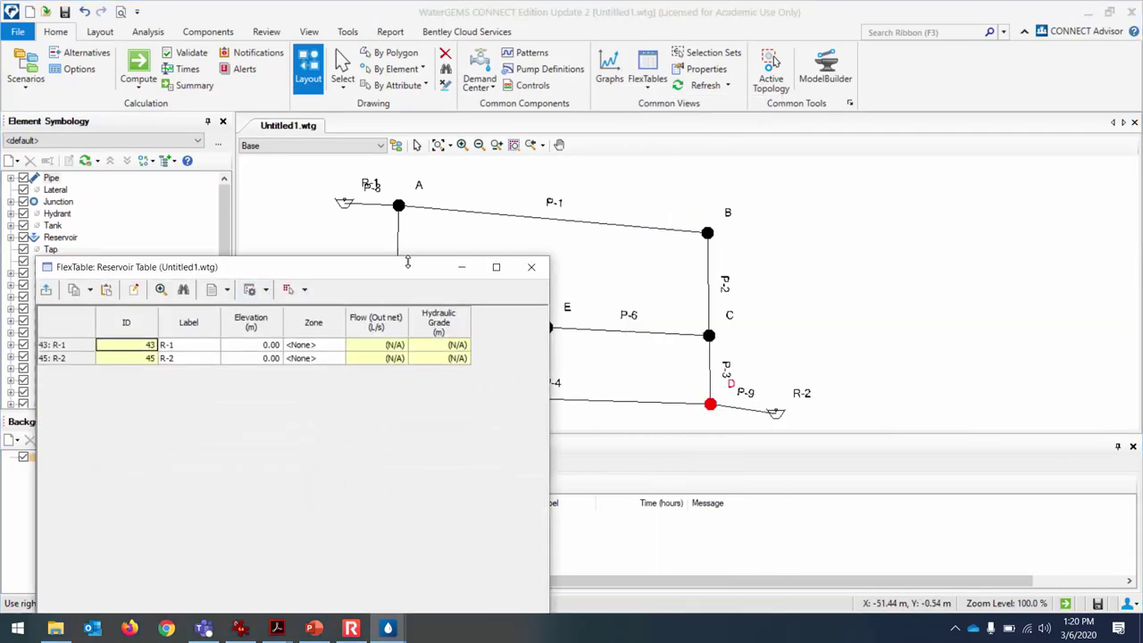
click(264, 348)
click(266, 346)
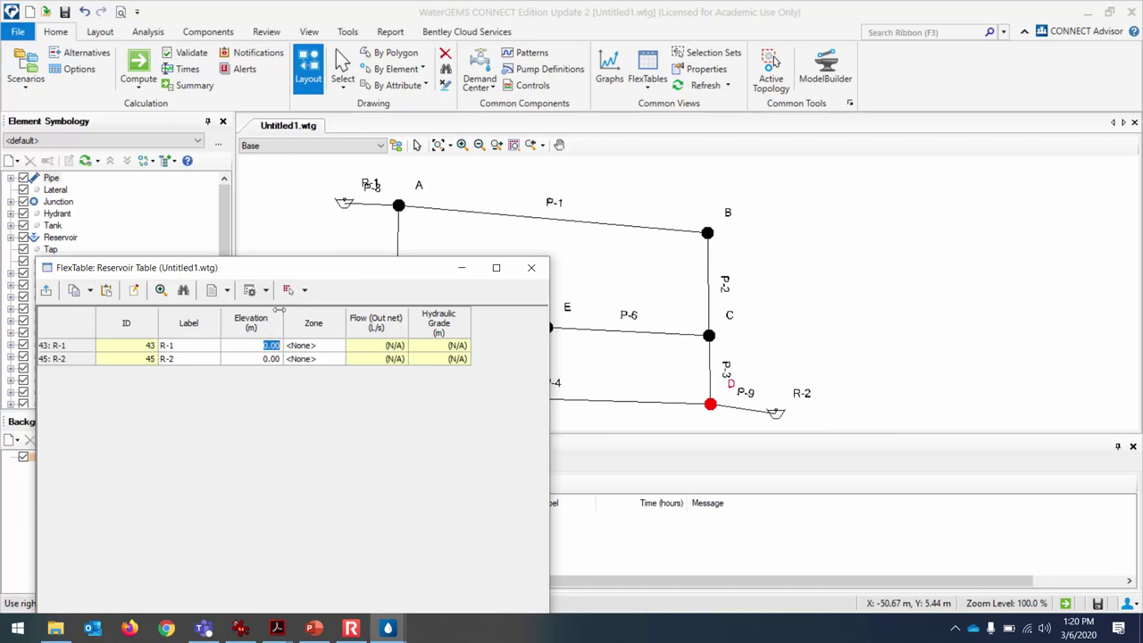
text(61.162)
click(266, 357)
text(57.83)
key(Return)
click(531, 267)
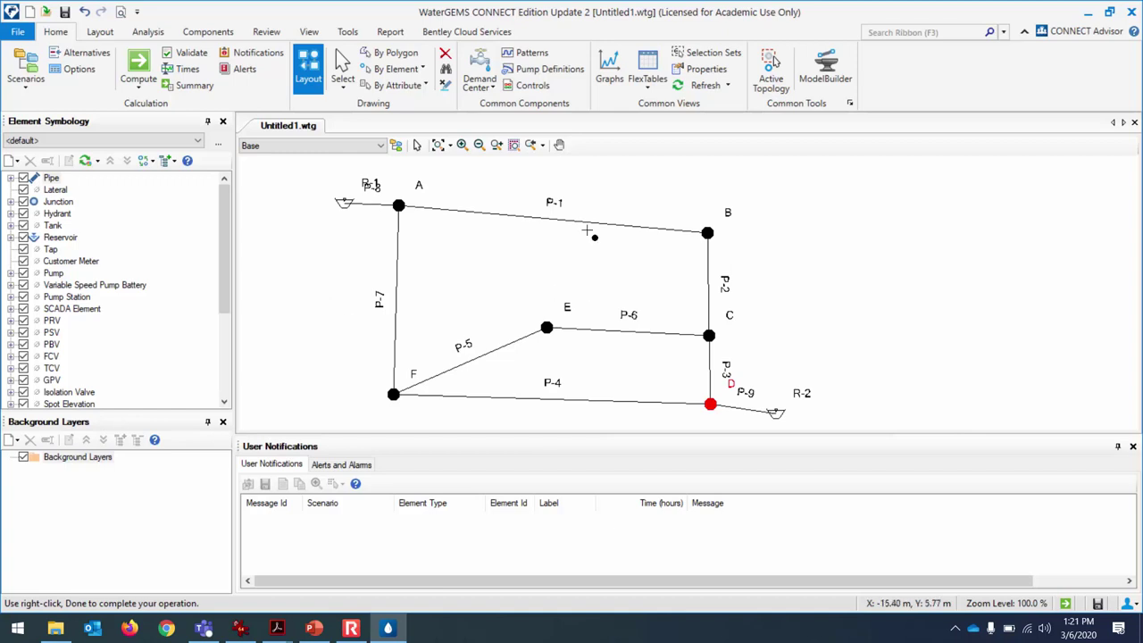
Step: Open the pipe FlexTable and enlarge its window so all nine pipe rows fit
click(649, 91)
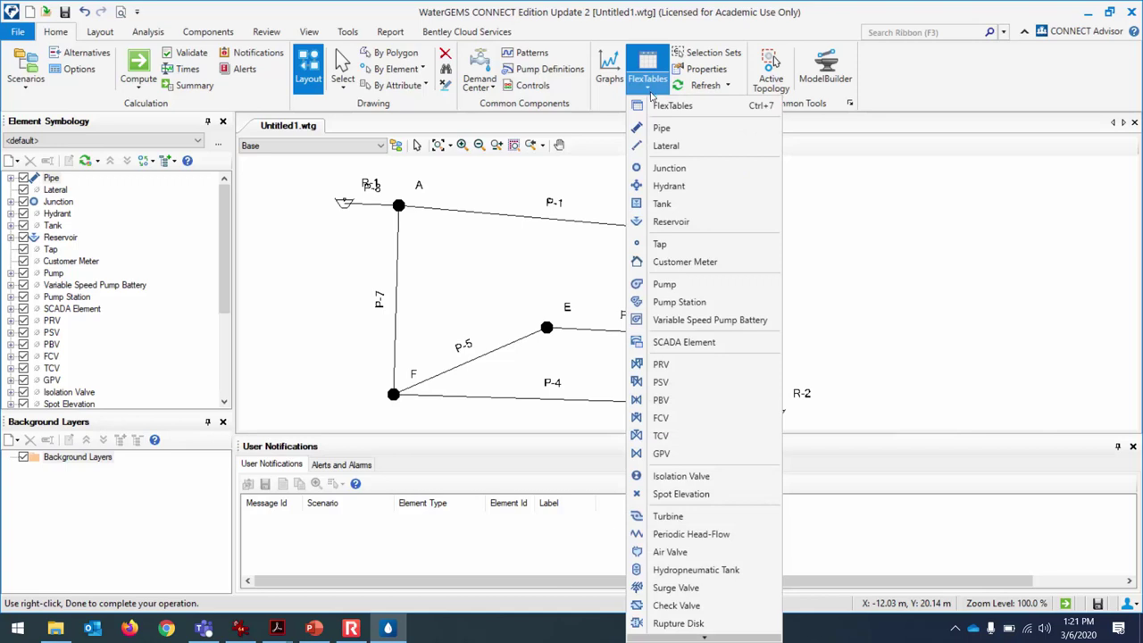
click(660, 132)
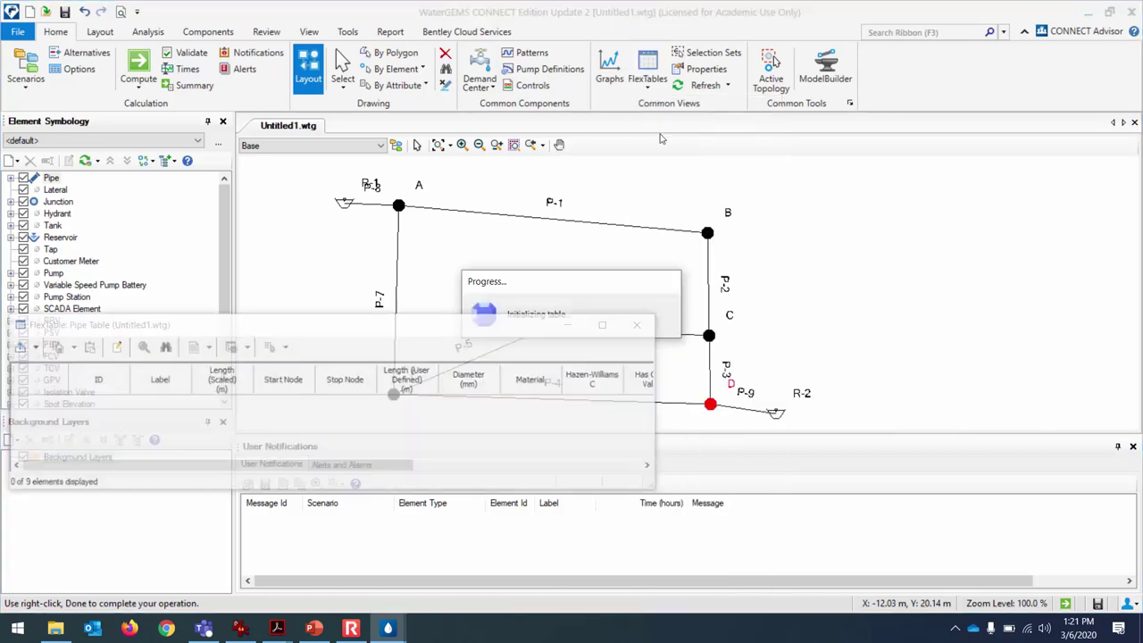
drag(379, 328, 582, 265)
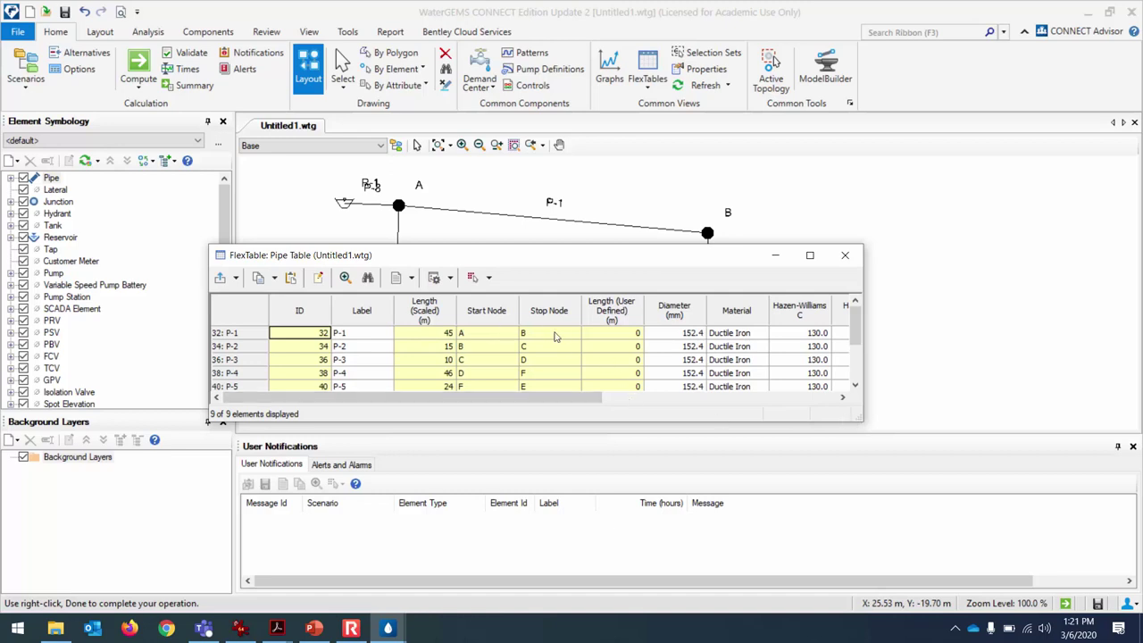
drag(579, 256, 552, 208)
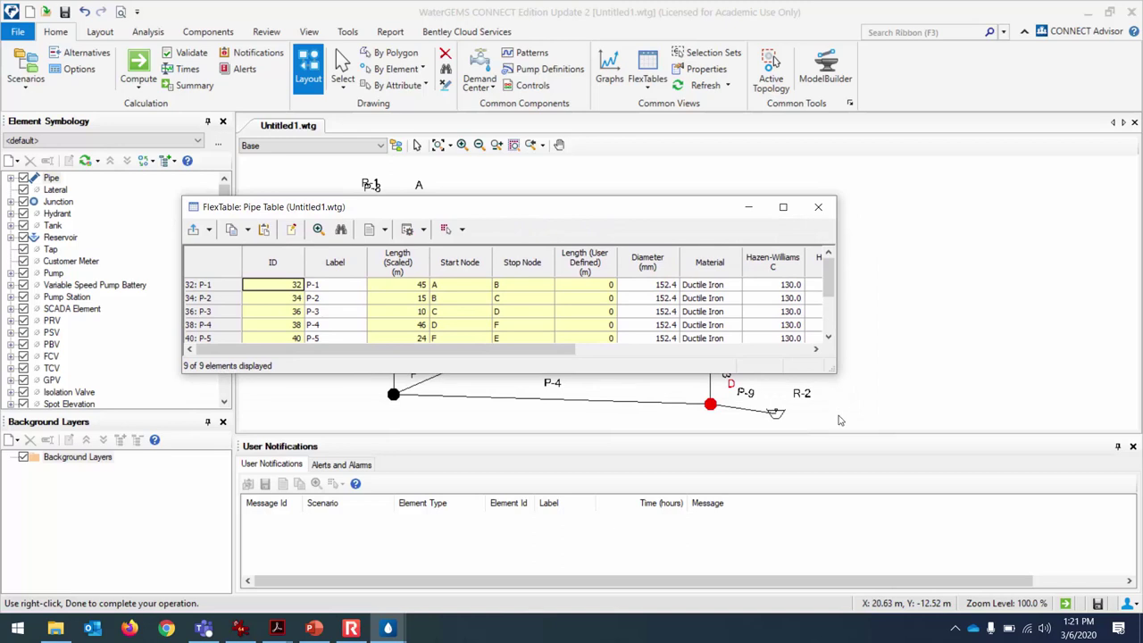
drag(835, 373, 949, 513)
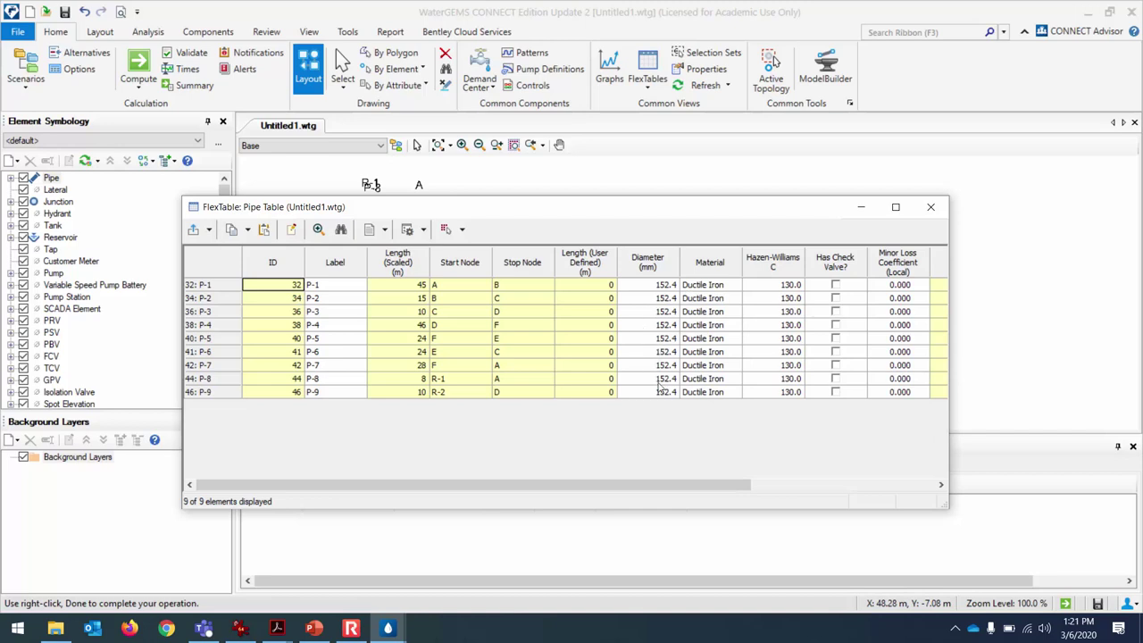
Step: Enable the user-defined length option for all nine pipes, P-1 to P-9, in the pipe FlexTable
drag(663, 485, 888, 478)
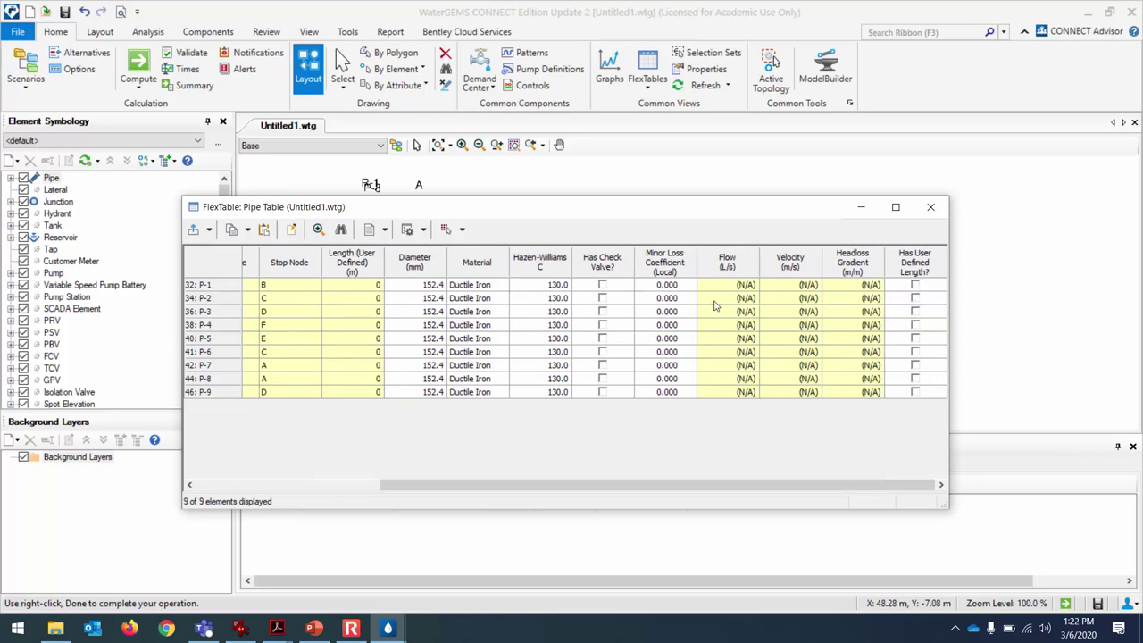
click(915, 284)
click(915, 298)
click(915, 323)
click(915, 312)
click(915, 339)
click(915, 361)
click(915, 352)
click(915, 365)
click(915, 379)
click(915, 392)
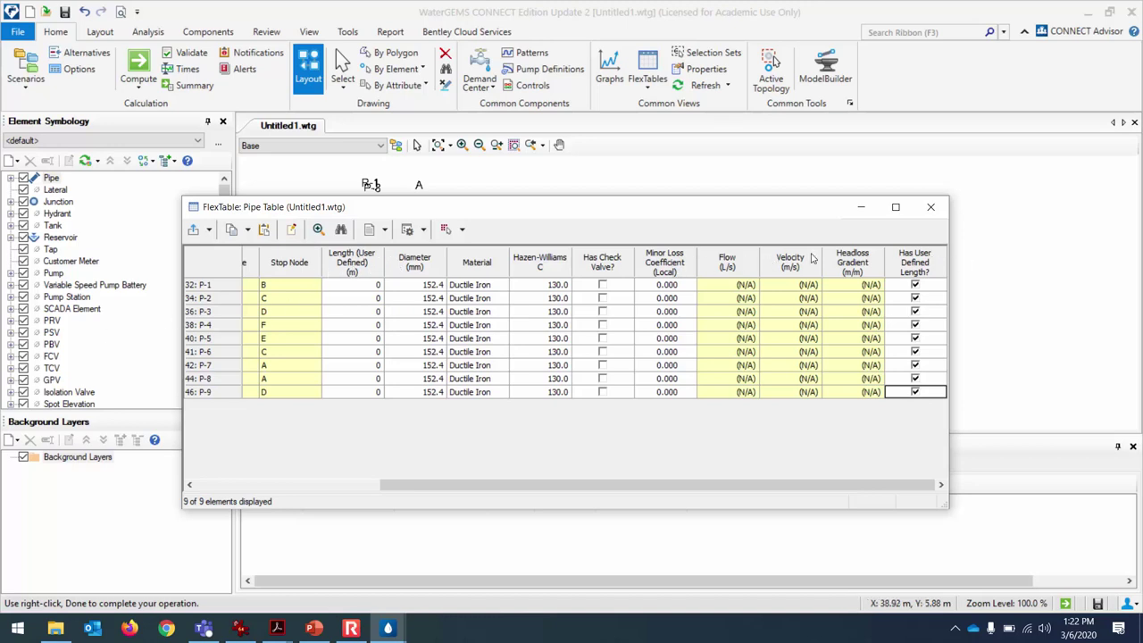
Step: Move the Has User Defined Length? column between the Flow and Velocity columns
drag(913, 266, 712, 282)
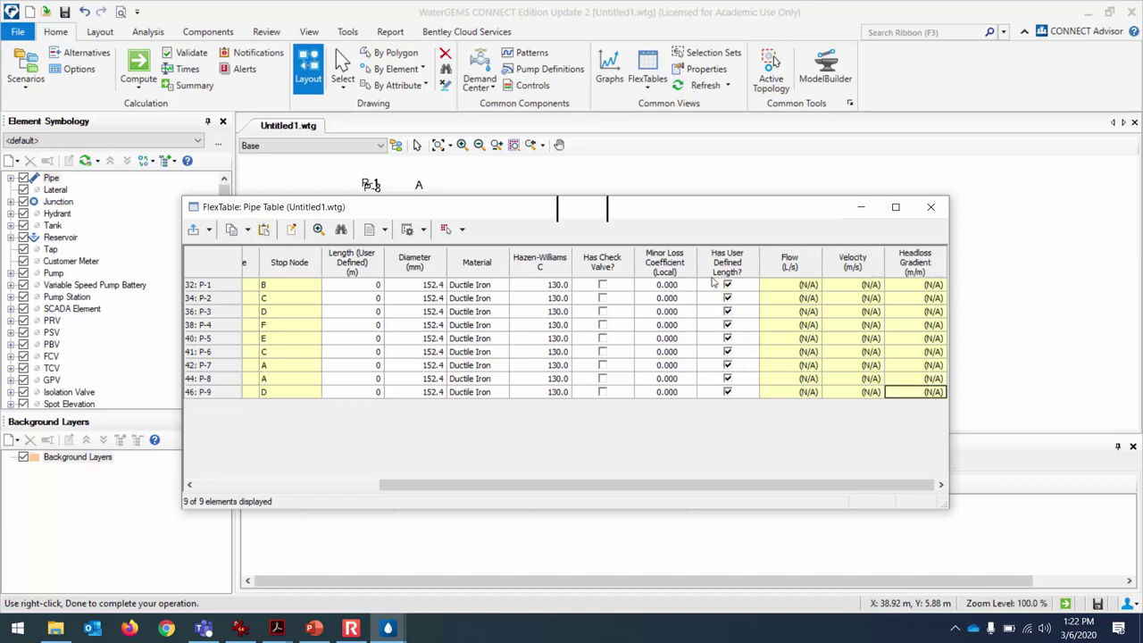
drag(783, 269, 716, 278)
mouse_move(364, 268)
mouse_down()
mouse_move(517, 271)
mouse_move(366, 282)
mouse_up()
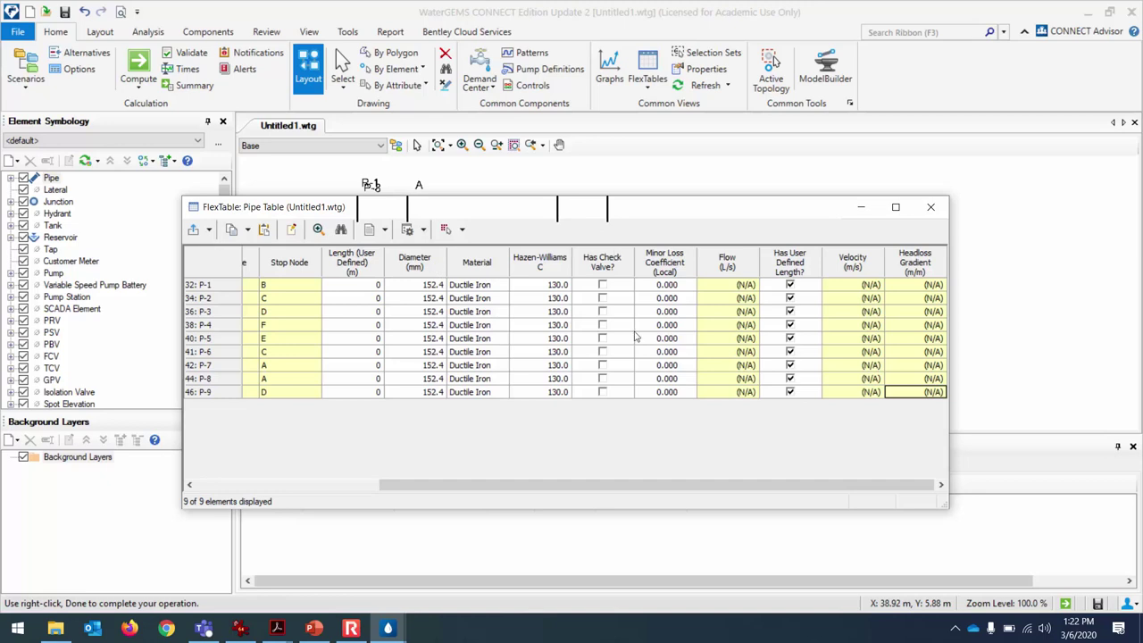
Step: Set pipe P-1's user-defined length to 220 m and its diameter to 500 mm
drag(650, 489, 521, 495)
click(536, 285)
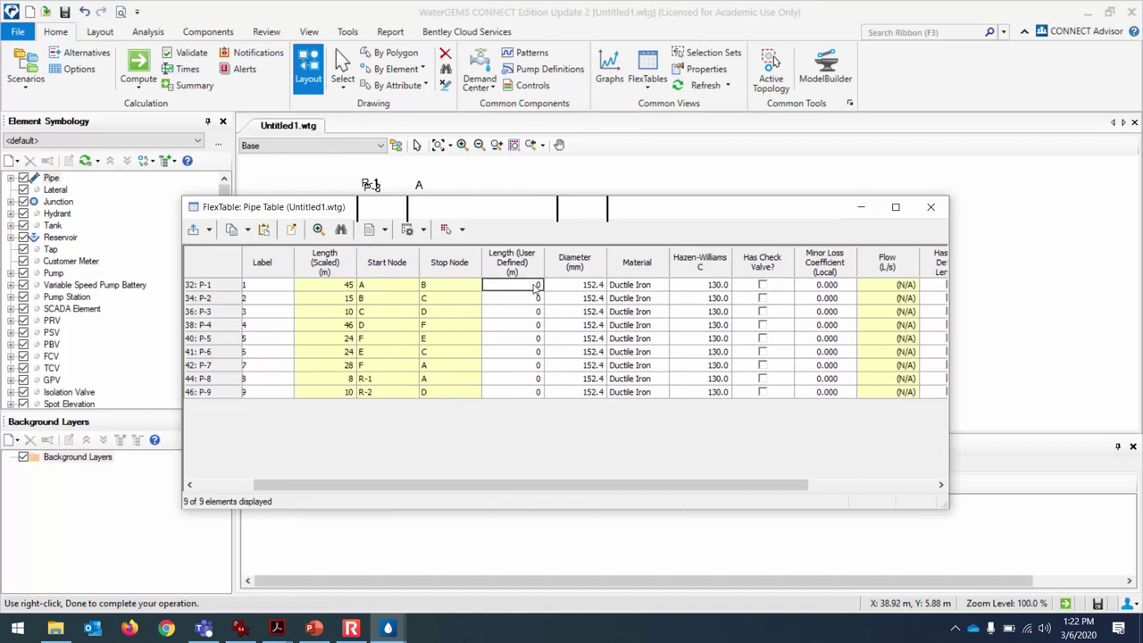
click(536, 285)
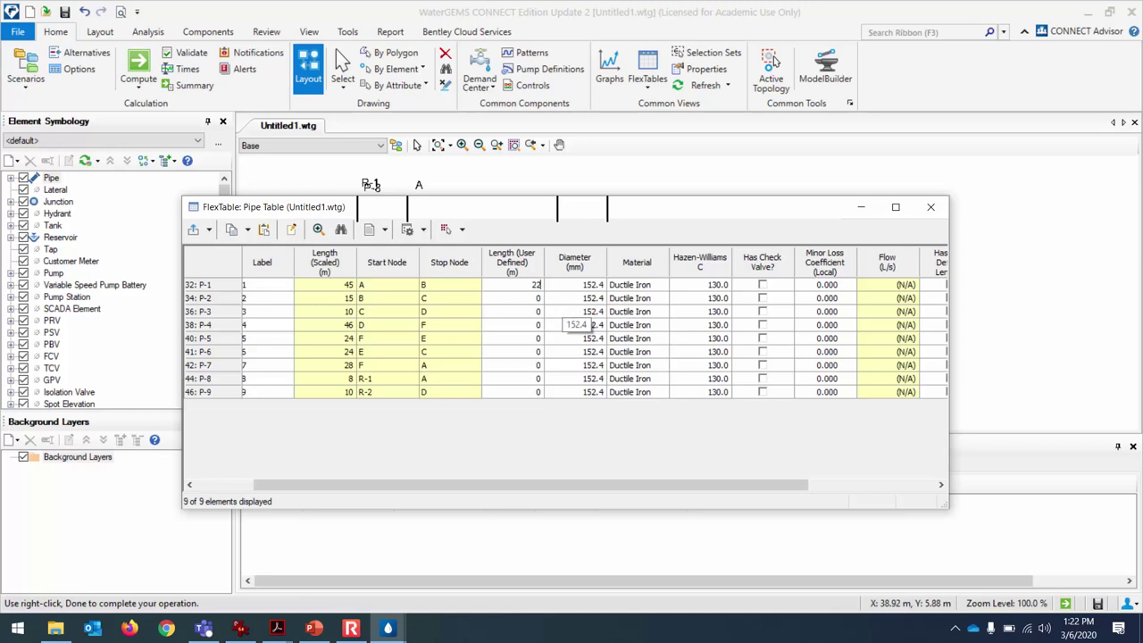
key(Tab)
text(50)
Step: Set pipe P-2's user-defined length to 100 m and its diameter to 650 mm
click(508, 301)
click(507, 300)
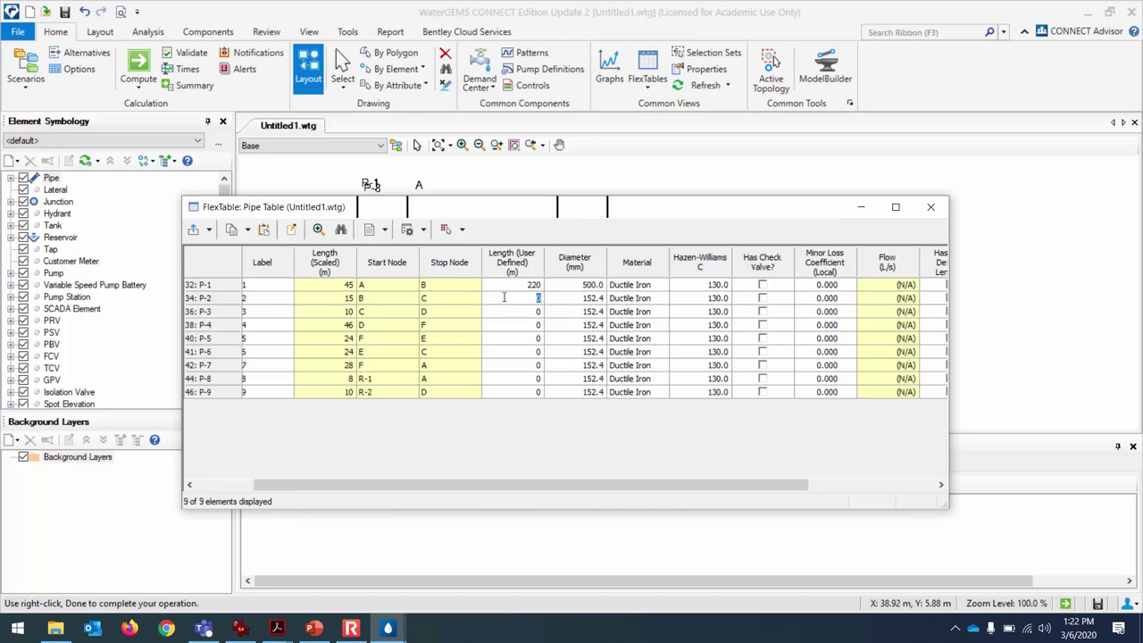
text(3)
text(00)
click(590, 303)
click(590, 303)
text(650)
Step: Set pipe P-3's user-defined length to 80 m and its diameter to 850 mm
click(526, 314)
click(524, 312)
text(80)
key(Tab)
text(85)
key(Return)
Step: Set pipe P-4's user-defined length to 200 m and its diameter to 500 mm
click(535, 327)
click(535, 327)
key(Tab)
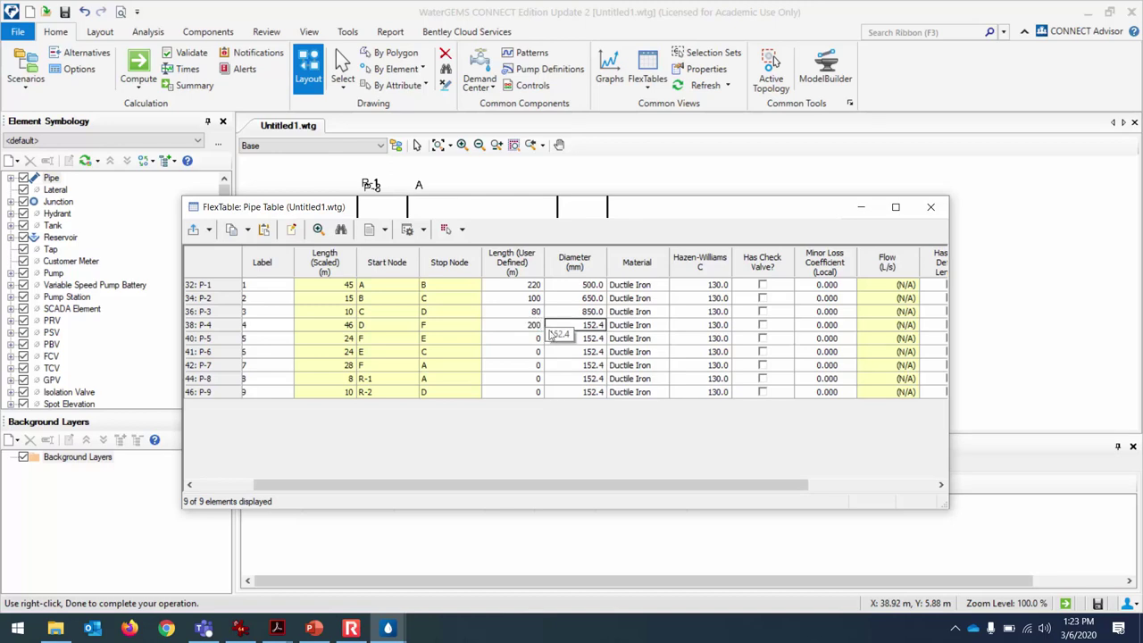
text(500)
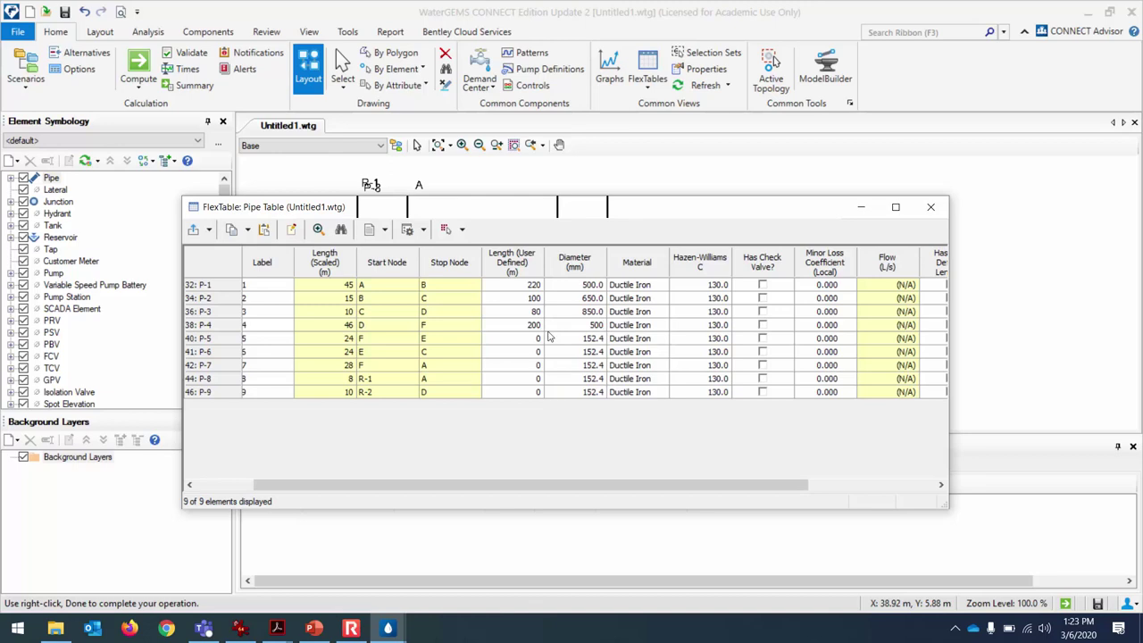
Step: Set pipe P-5's user-defined length to 80 m and its diameter to 700 mm
click(523, 342)
click(521, 338)
text(80)
key(Tab)
text(700)
key(Return)
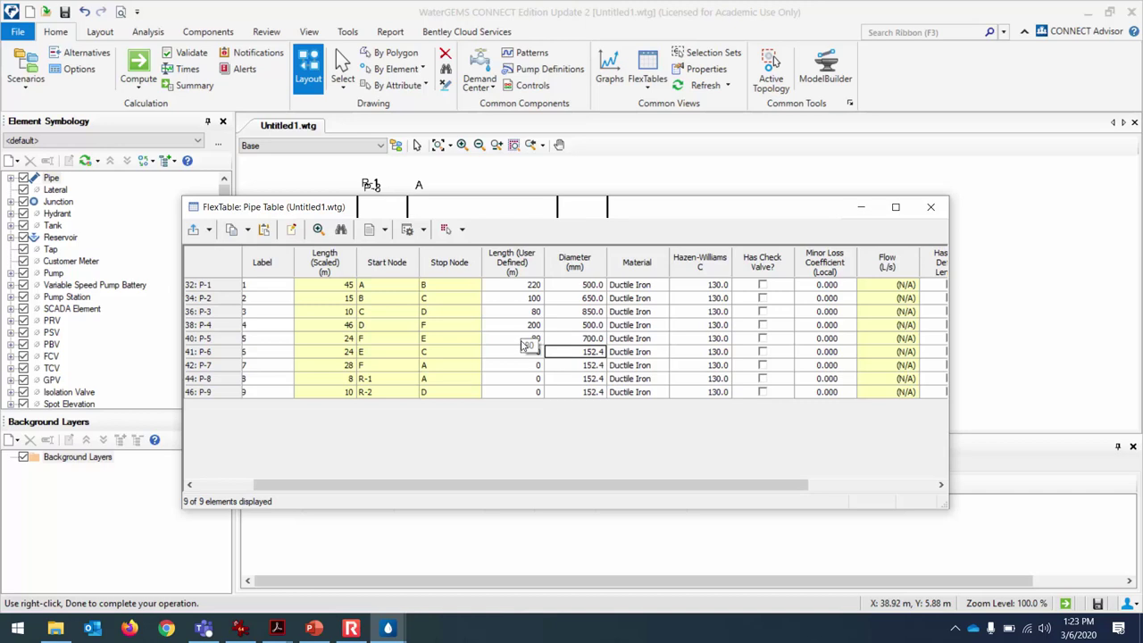
Step: Set pipe P-6's user-defined length to 150 m and its diameter to 600 mm
click(523, 350)
key(Tab)
text(60)
key(Return)
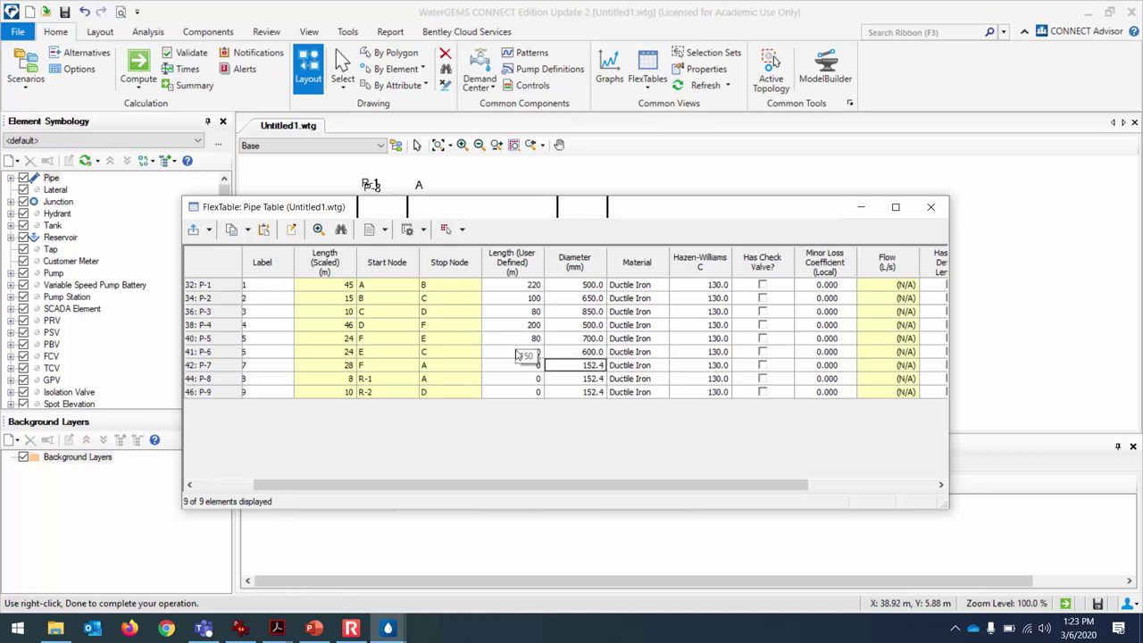
Step: Set pipe P-7's user-defined length to 180 m and its diameter to 400 mm
click(518, 369)
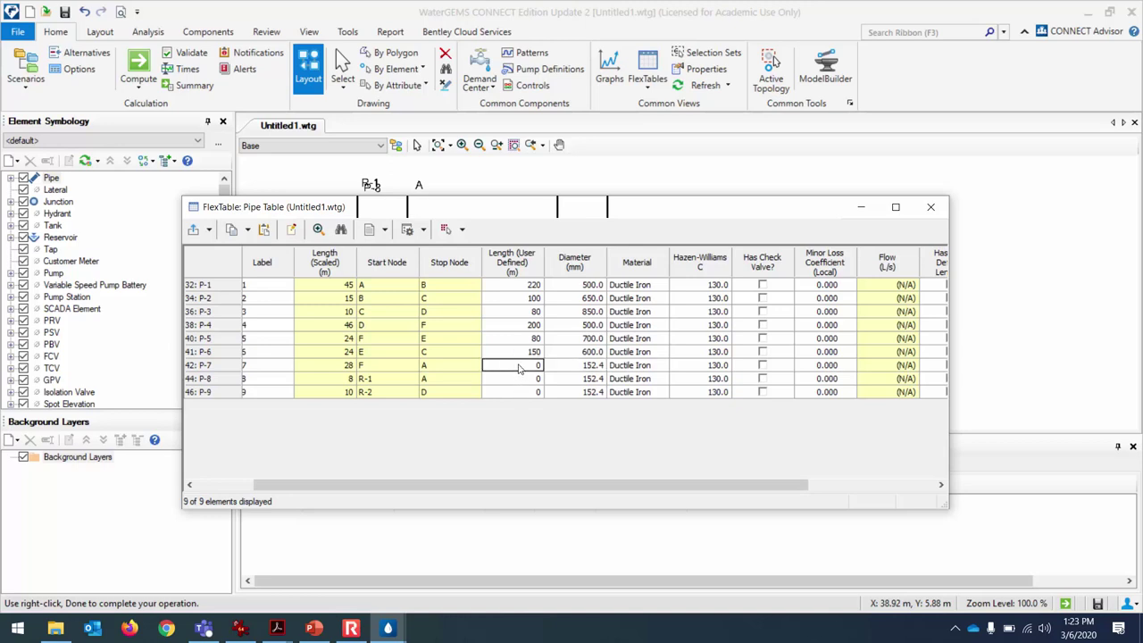
click(518, 364)
double_click(550, 364)
click(552, 366)
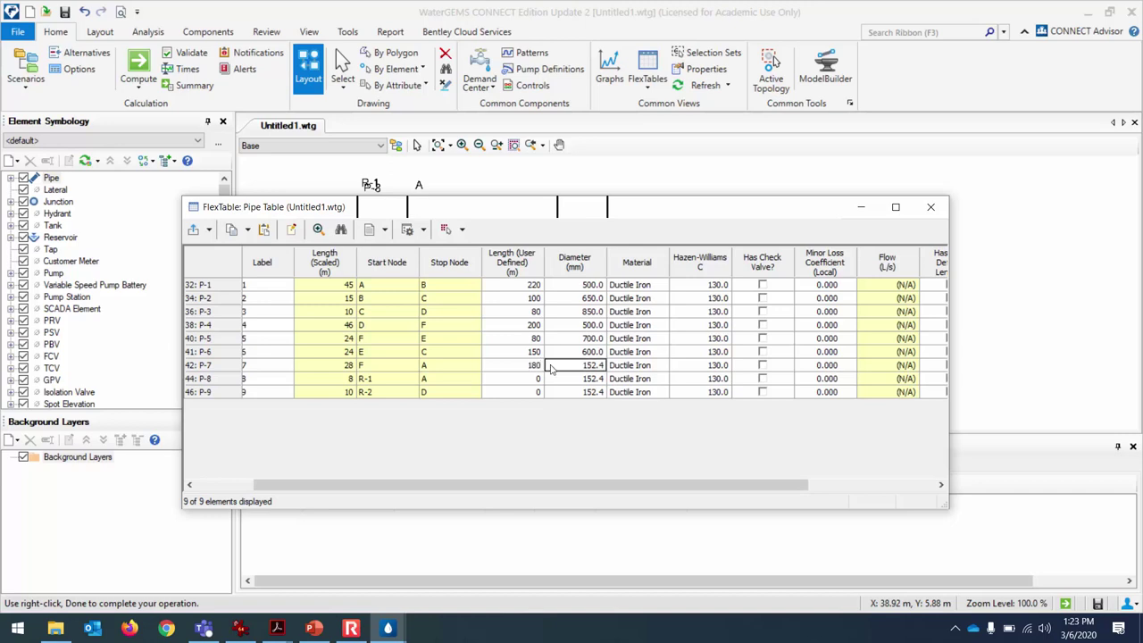
text(400)
key(Return)
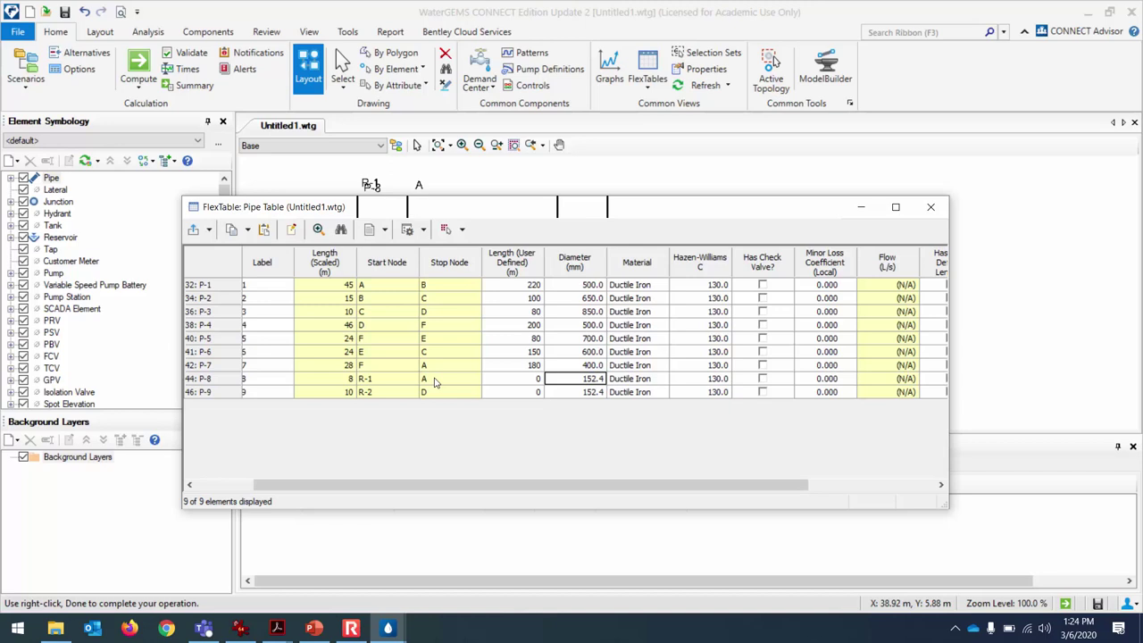
Step: Set the user-defined length of both reservoir connection pipes, P-8 and P-9, to 10 m
click(533, 379)
click(530, 381)
click(531, 395)
click(529, 394)
text(1)
key(BackSpace)
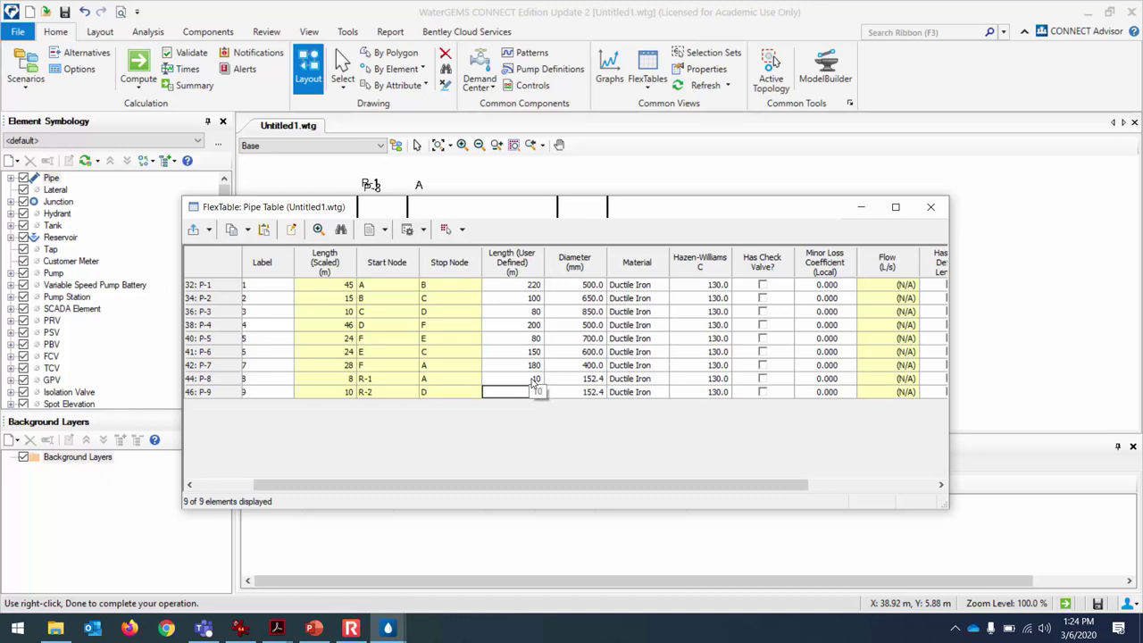
text(10)
Step: Set the diameter of reservoir connection pipes P-8 and P-9 to 1,500 mm
click(574, 381)
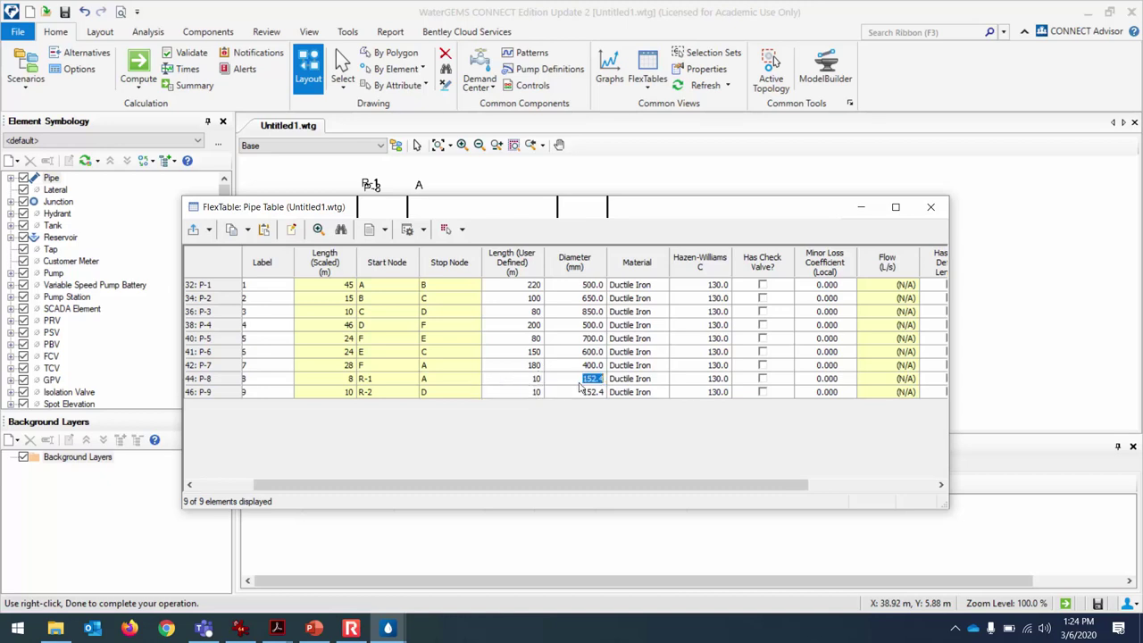
text(1,500)
click(574, 393)
text(1500)
key(Return)
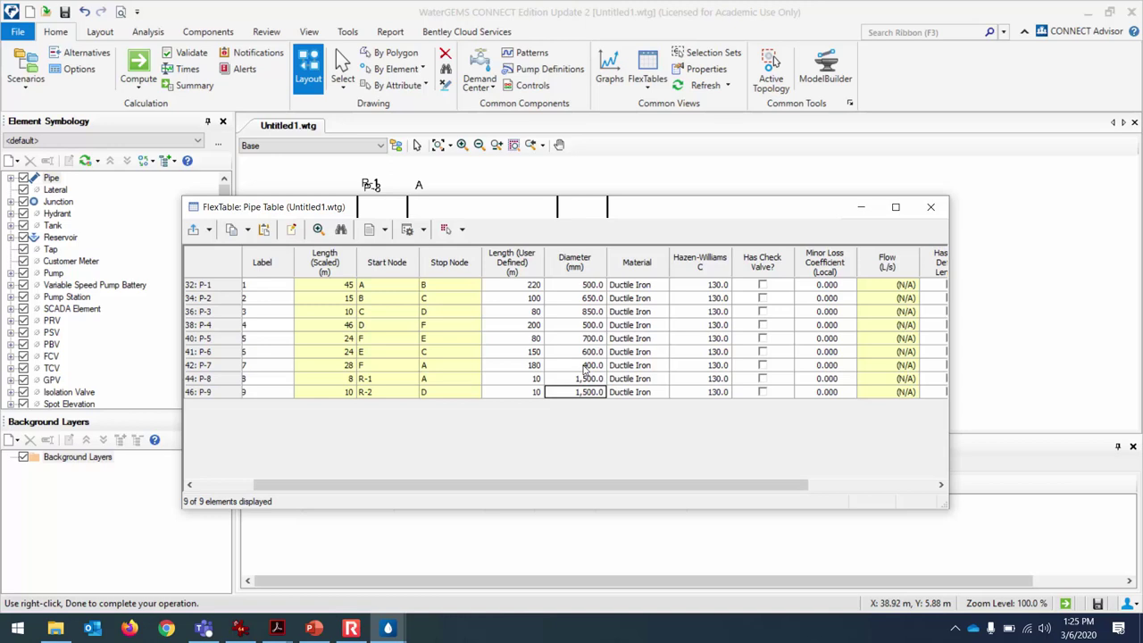
Step: Assign Cast iron from the material engineering library to pipe P-1
click(650, 286)
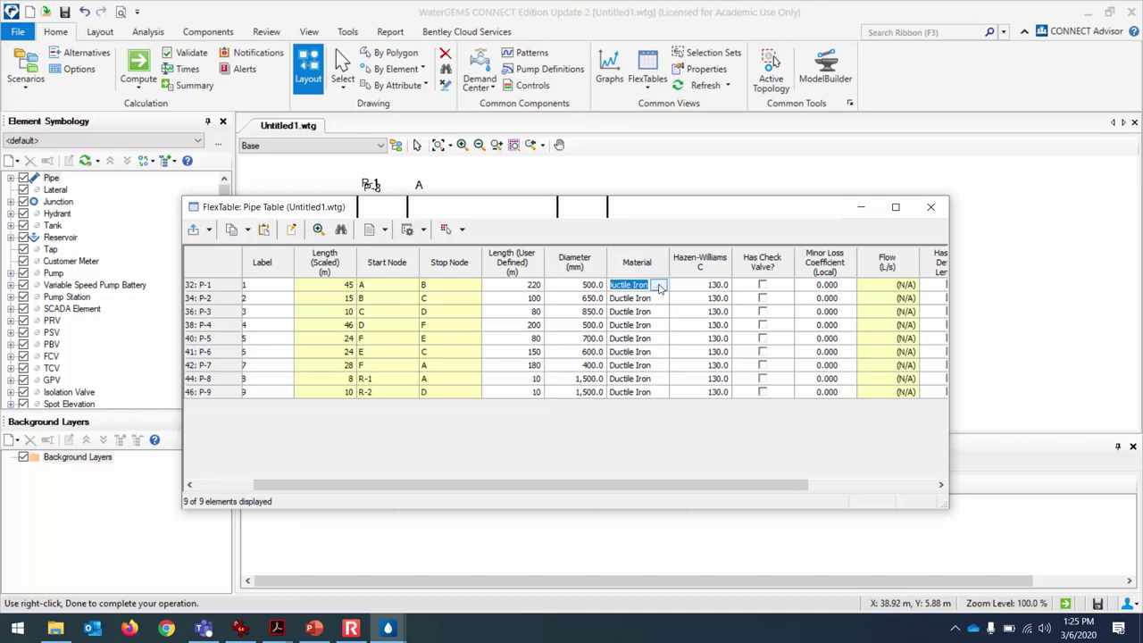
click(658, 284)
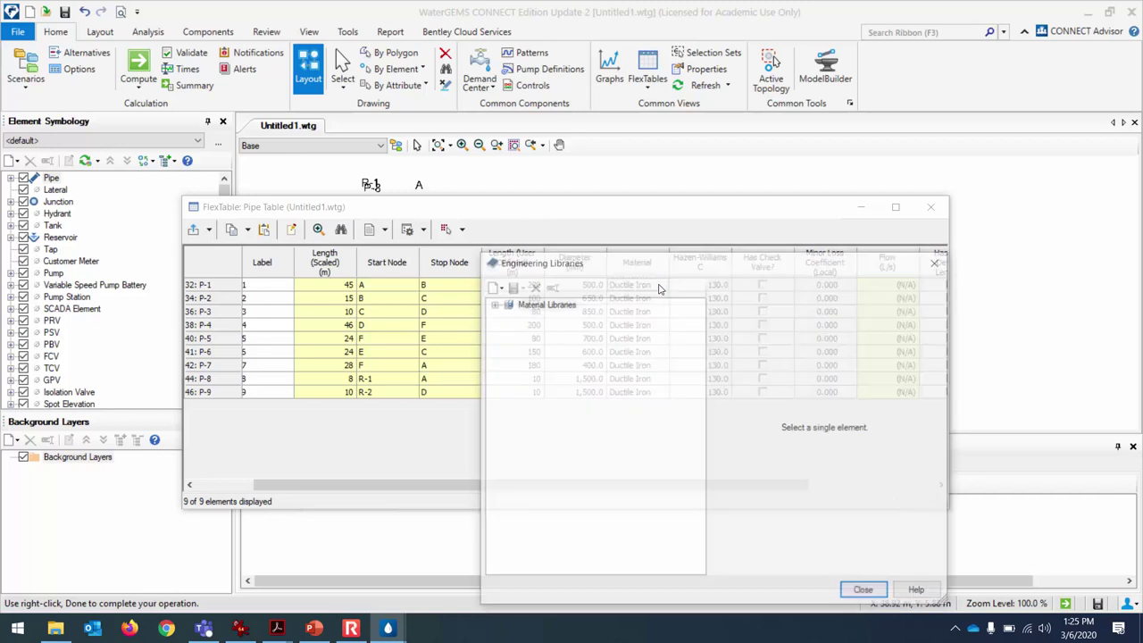
click(494, 305)
click(508, 317)
click(559, 458)
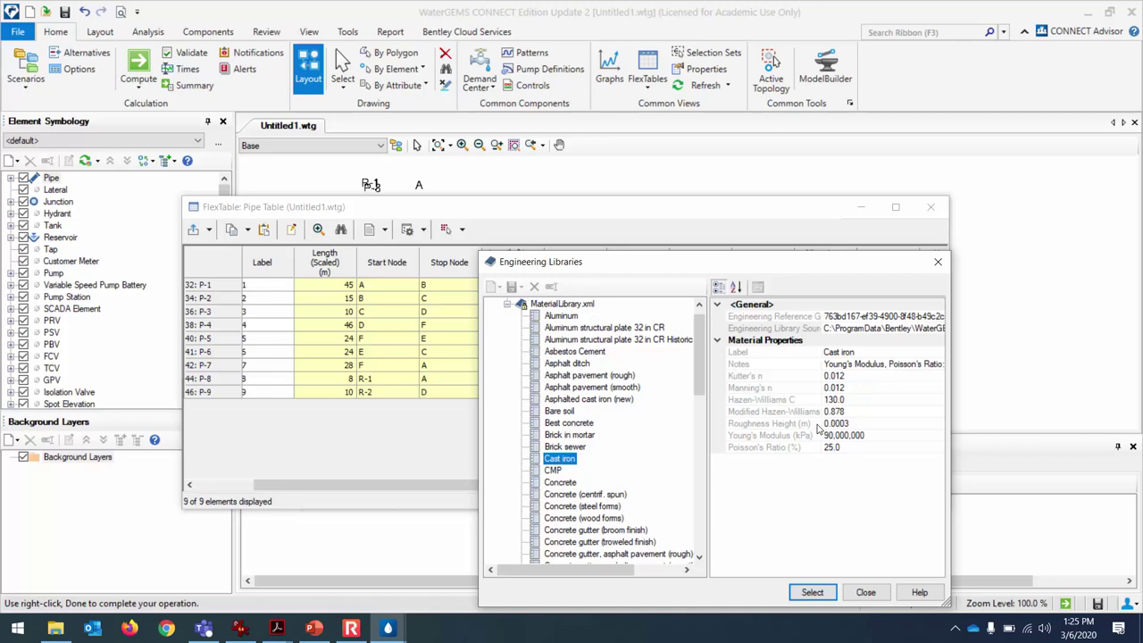
click(811, 592)
Step: Set the material of all pipes to Cast iron with a global edit of the Material column, and close the pipe FlexTable
click(661, 300)
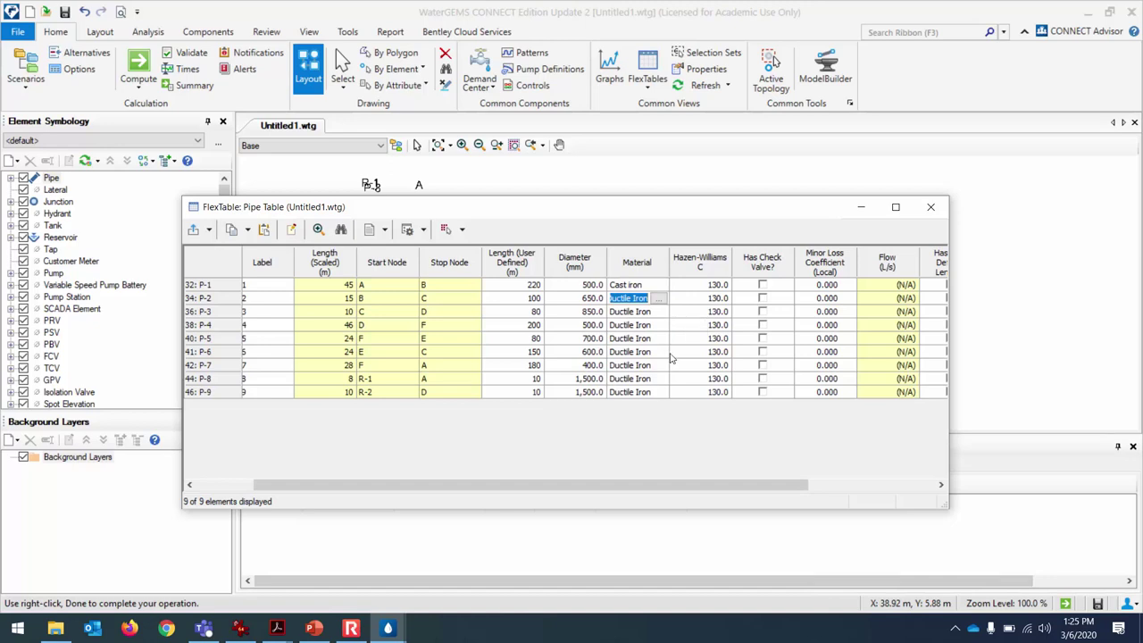
right_click(638, 261)
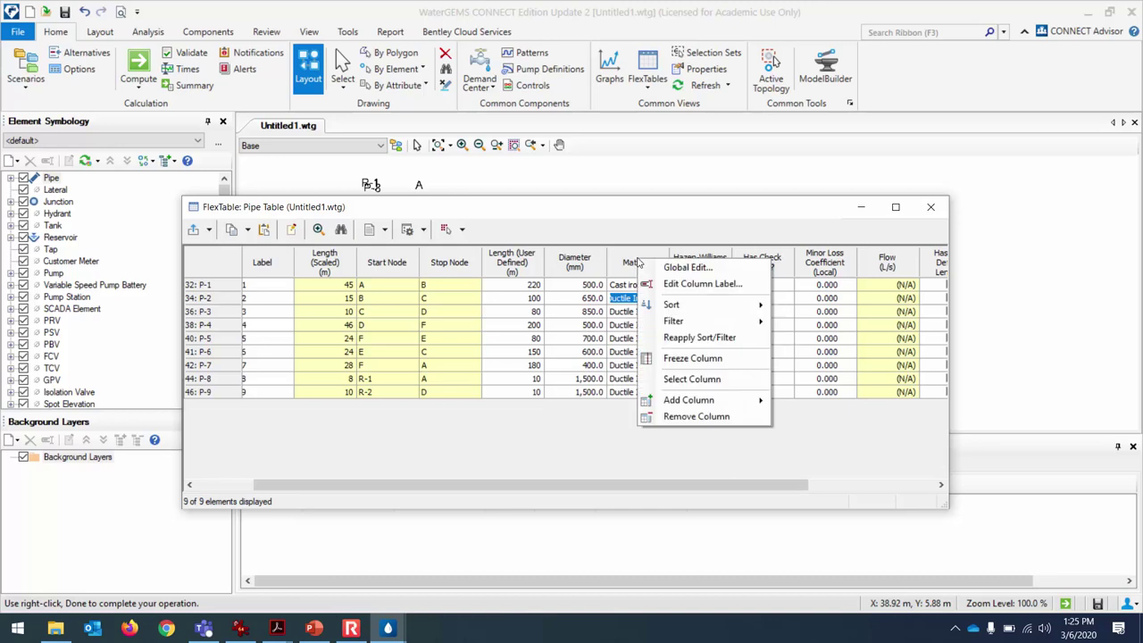
click(673, 268)
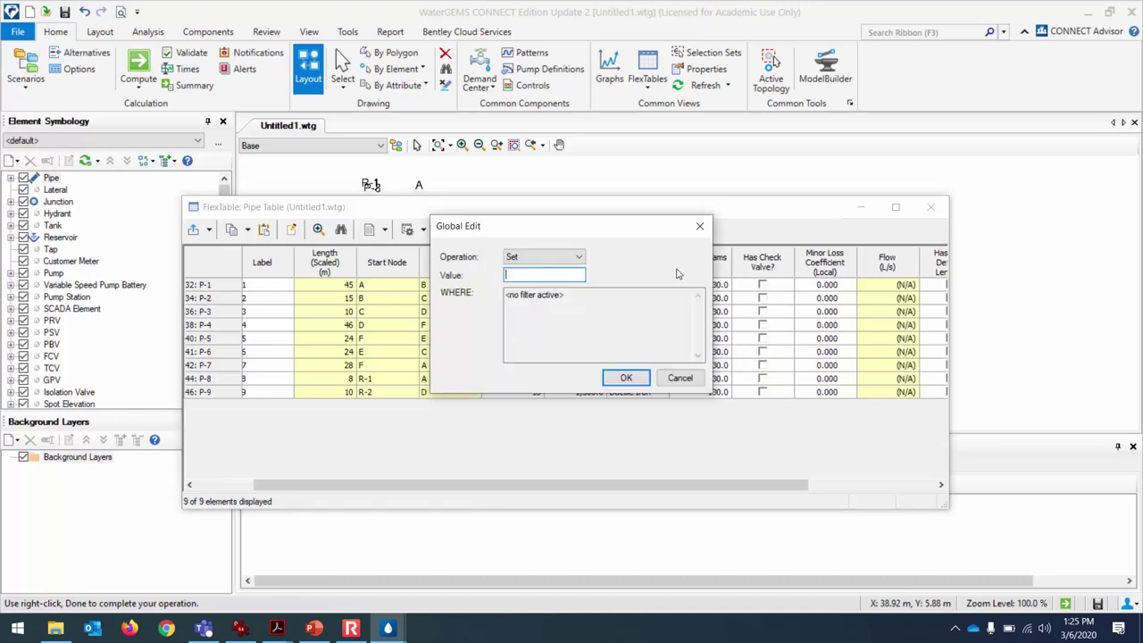
click(575, 257)
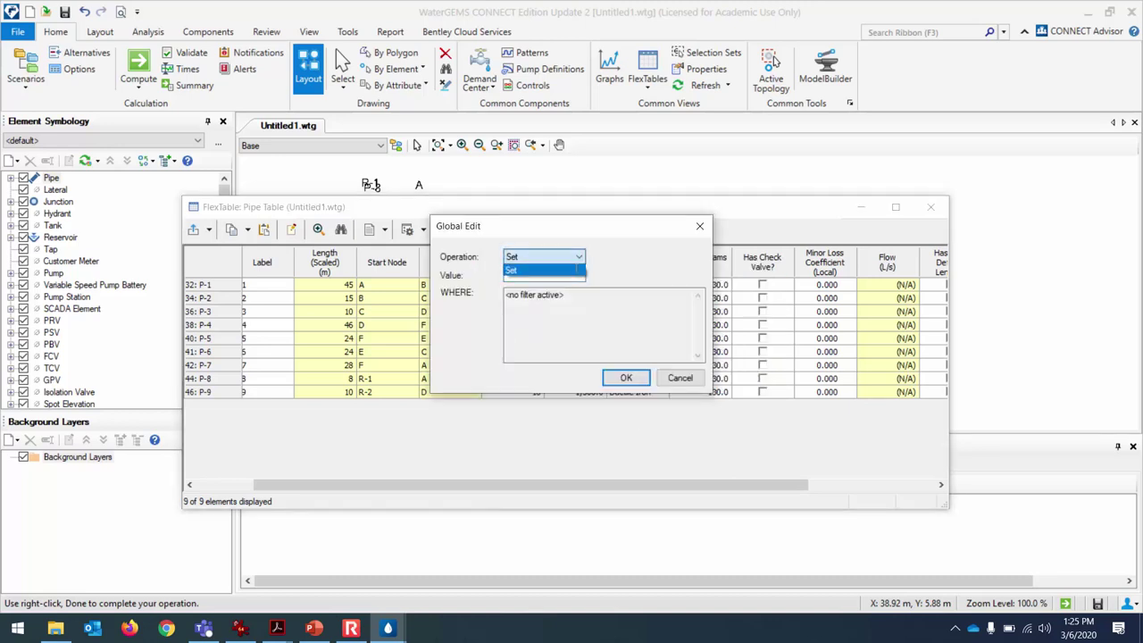
click(571, 275)
text(Cast urb)
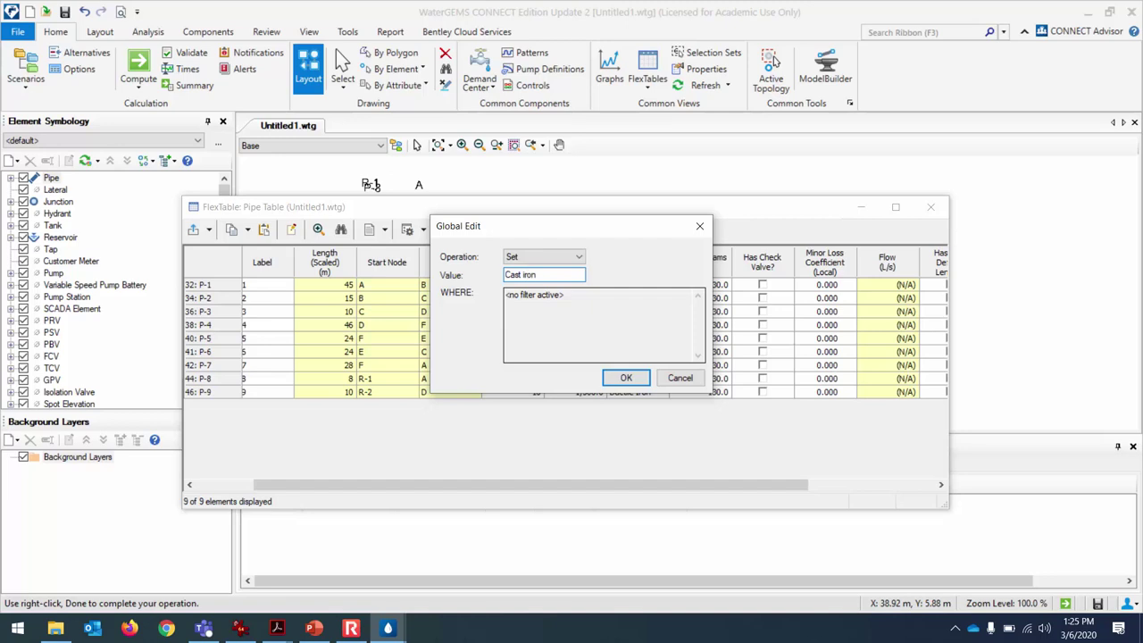
click(627, 378)
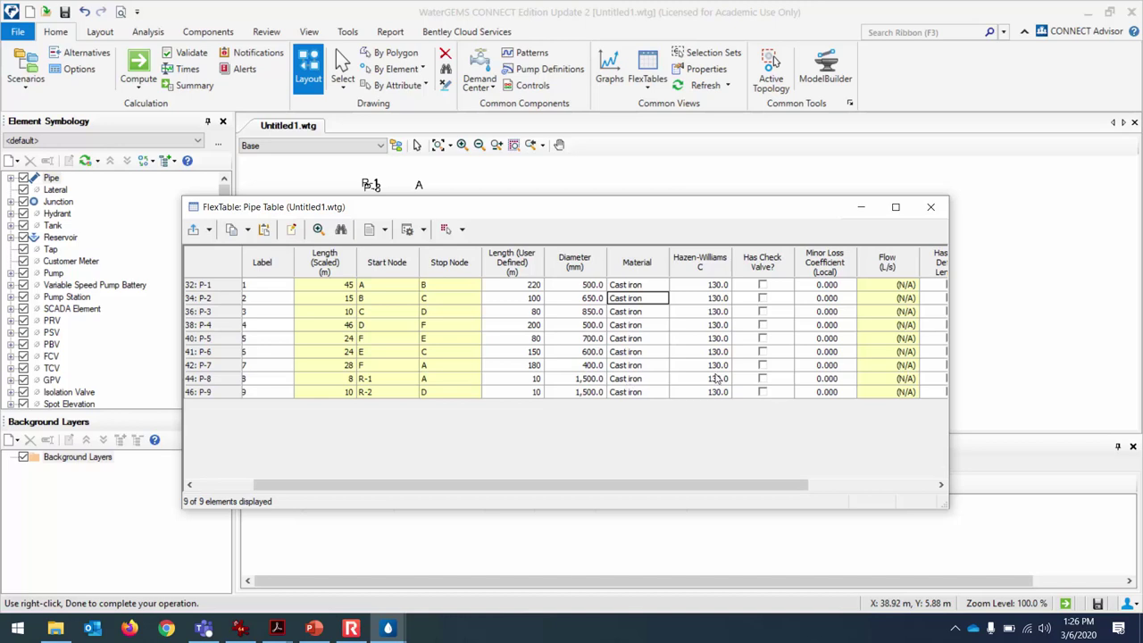
drag(725, 483, 576, 471)
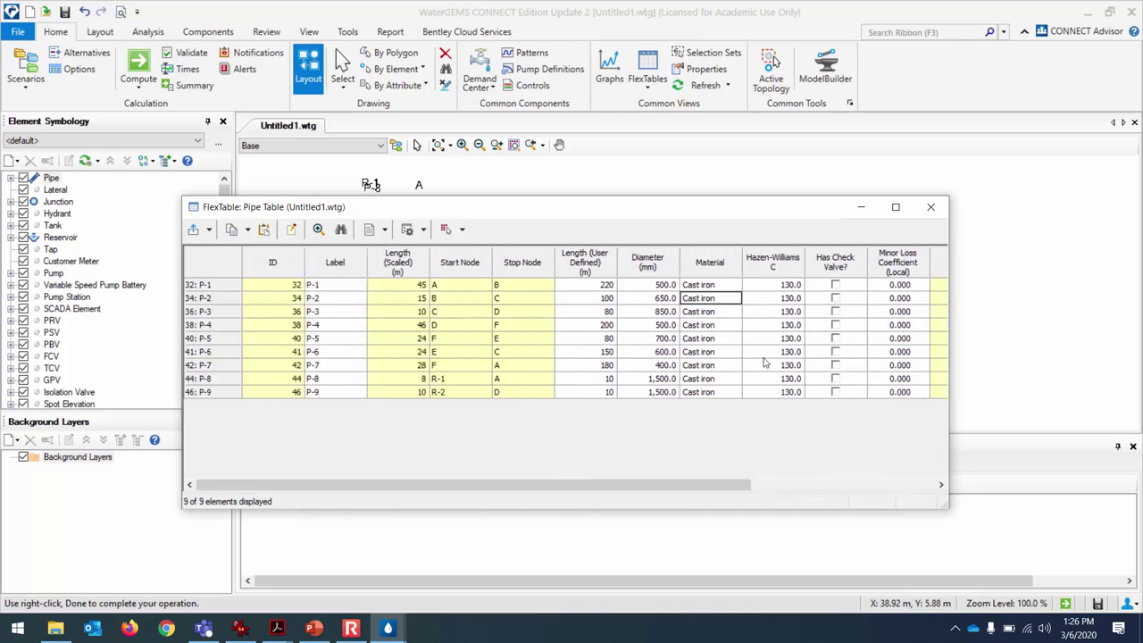
click(930, 206)
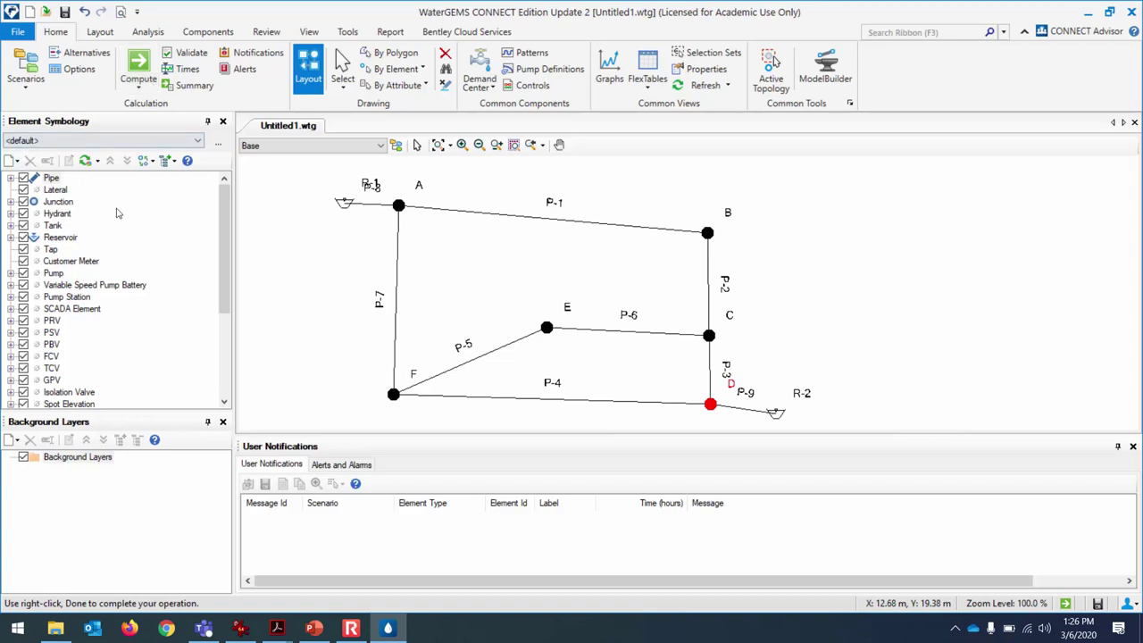
Step: Hide the pipe labels in the network drawing through the element symbology
click(11, 181)
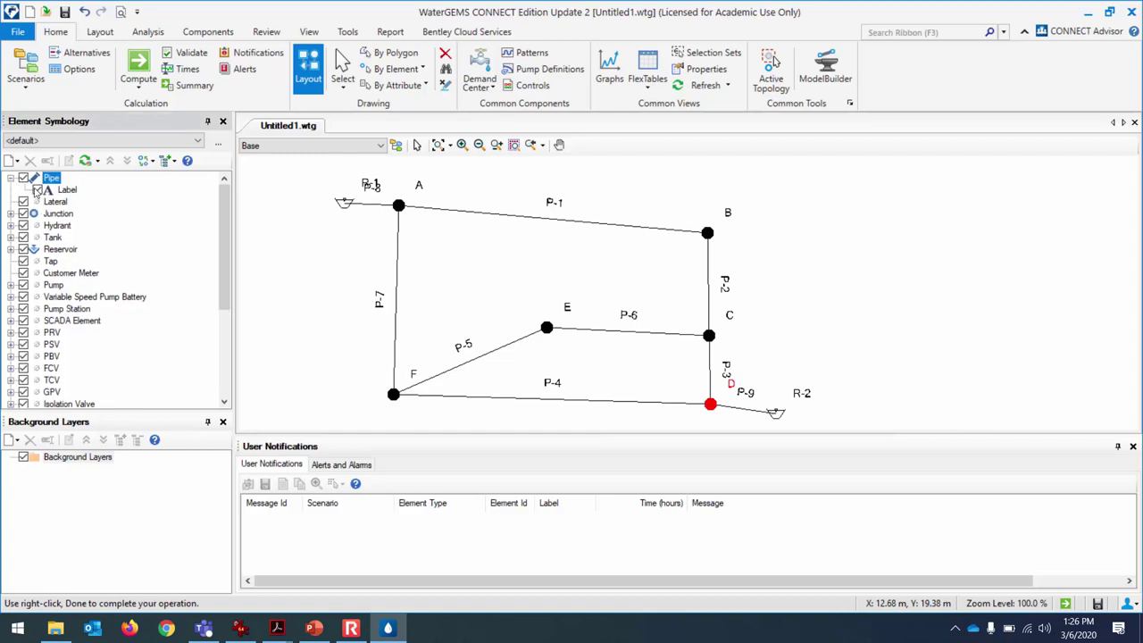
click(38, 191)
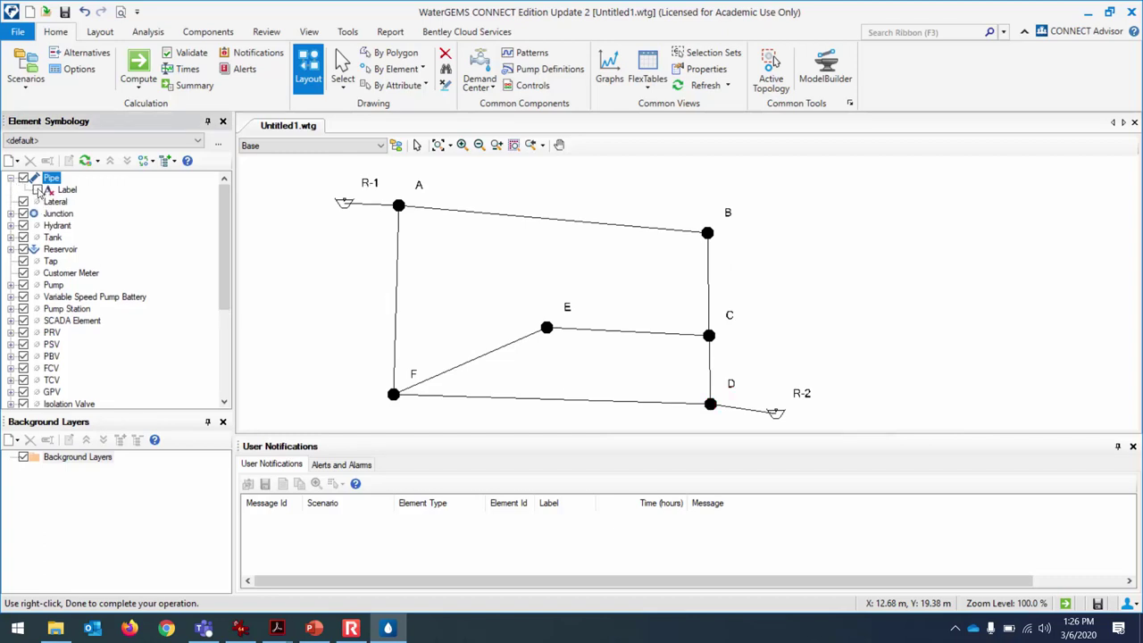
click(37, 190)
click(38, 190)
click(38, 190)
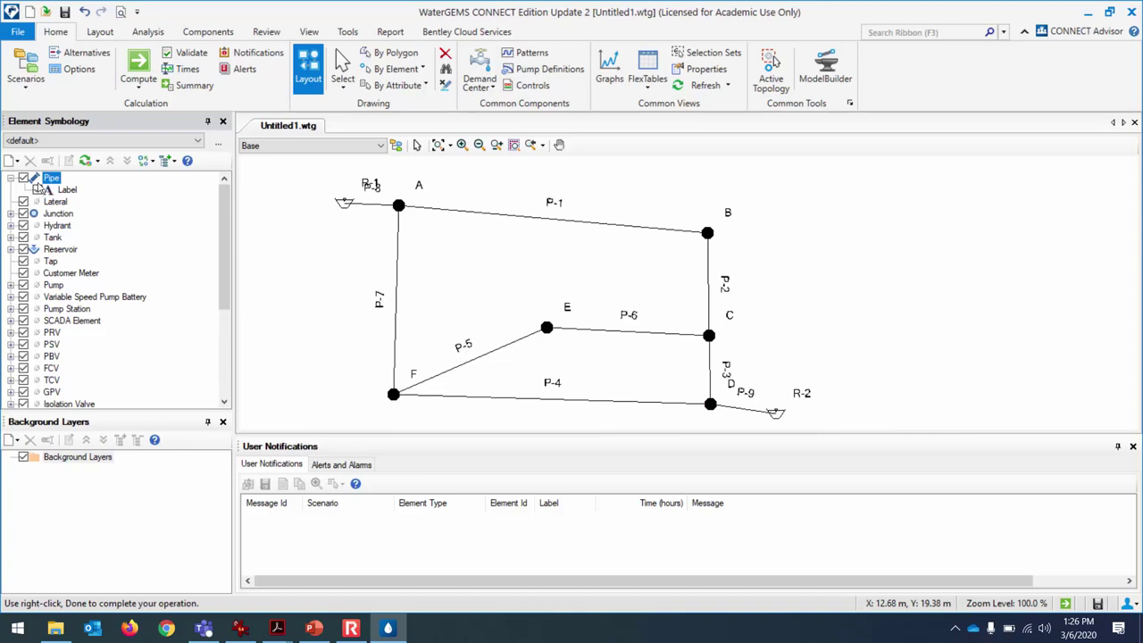
click(37, 190)
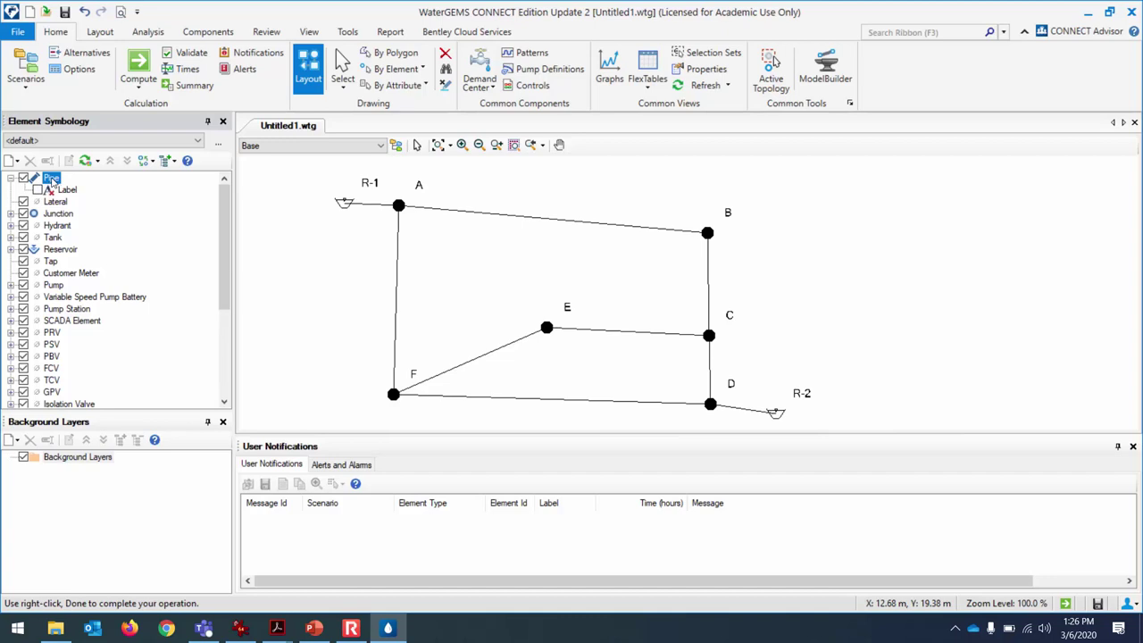
Step: Create a new annotation for the pipes that displays the Flow field
right_click(51, 178)
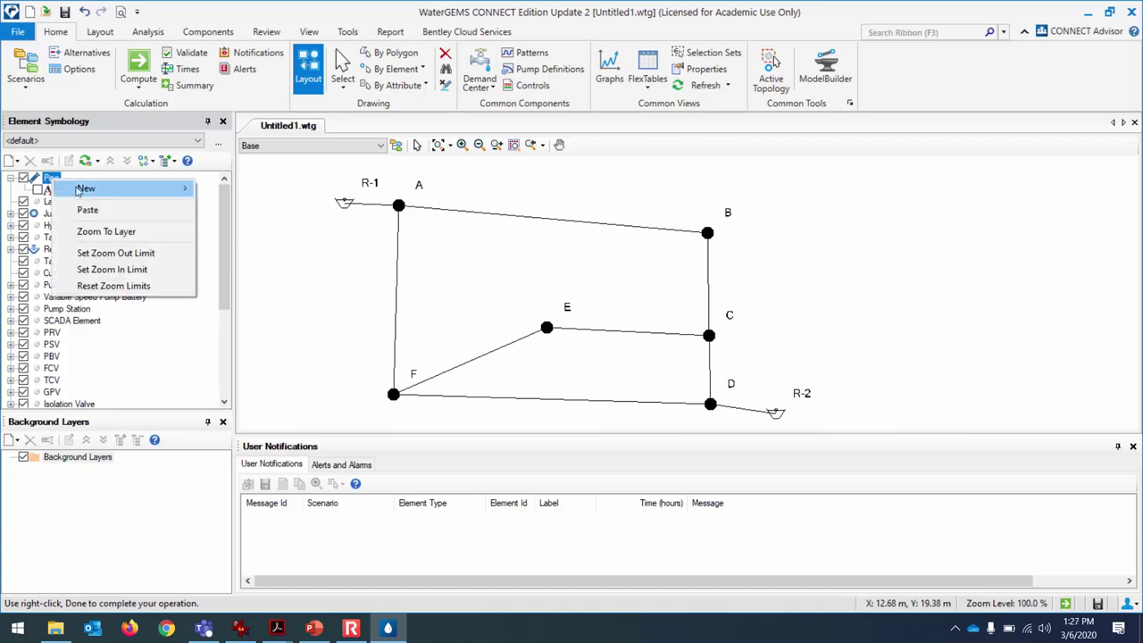
mouse_move(82, 191)
click(255, 190)
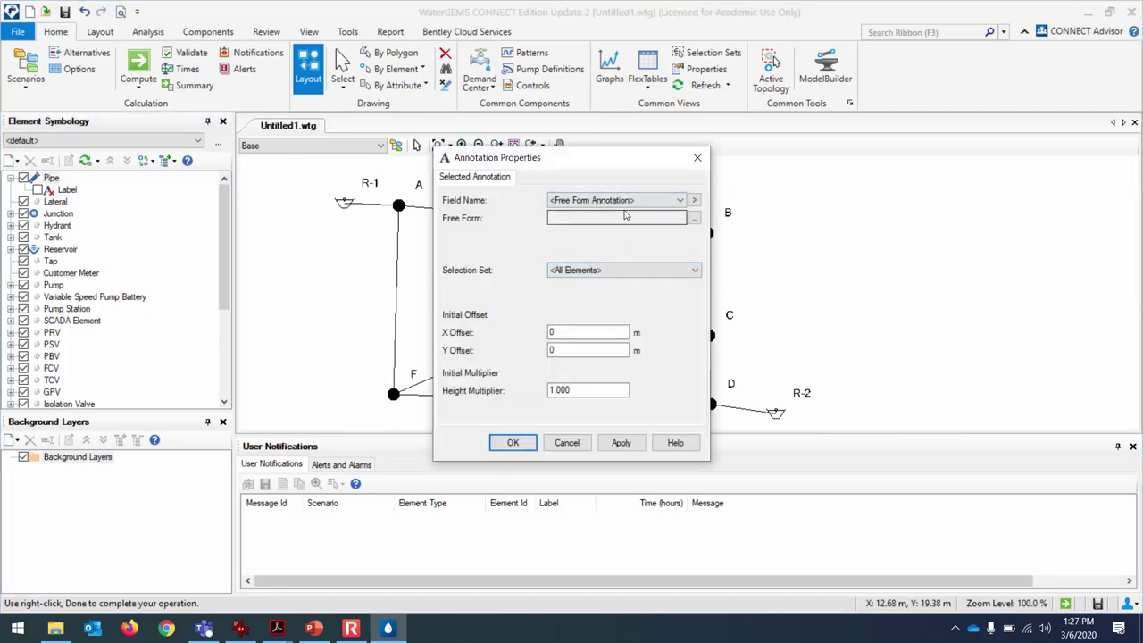
click(670, 204)
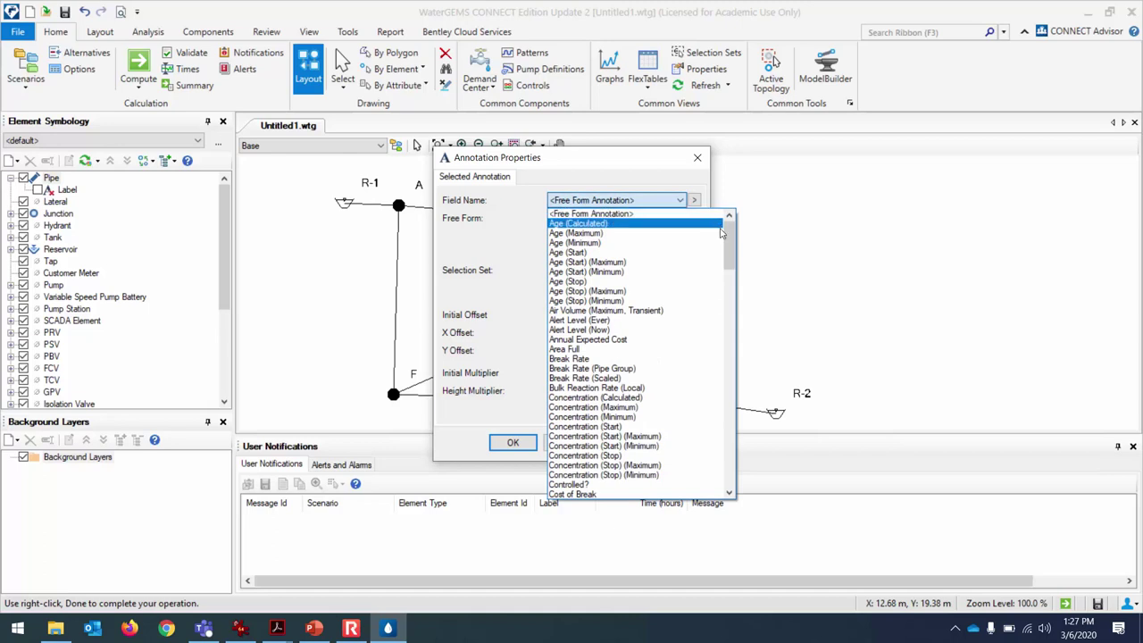
drag(731, 241, 707, 280)
click(645, 330)
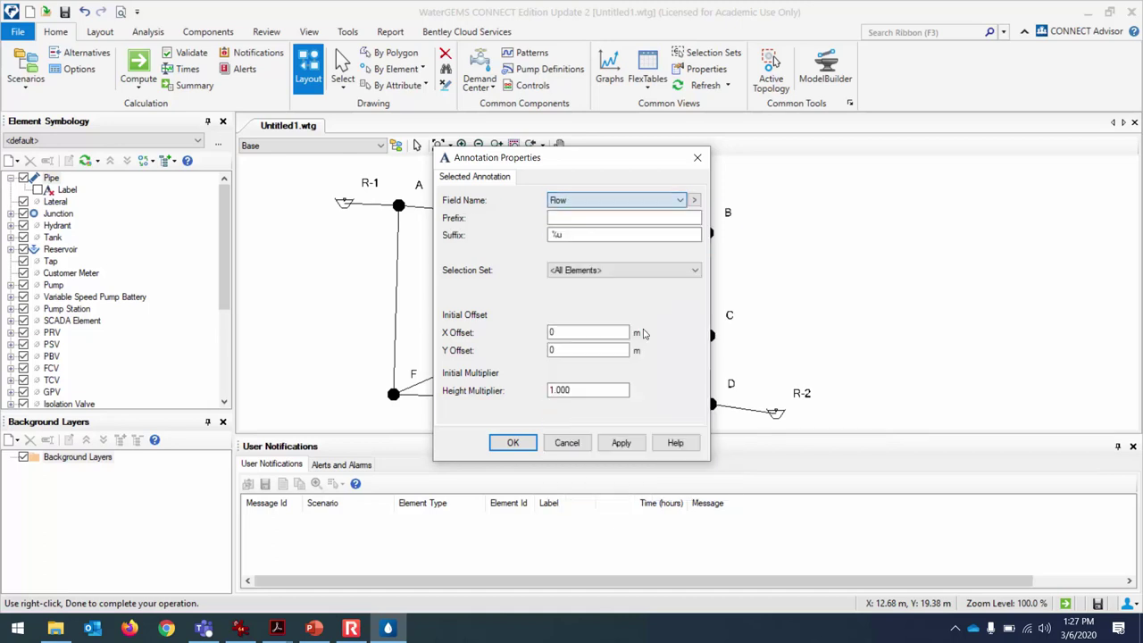
Step: Give the pipe flow annotation the prefix "Q=" and move its properties dialog clear of the network drawing
drag(568, 163, 698, 249)
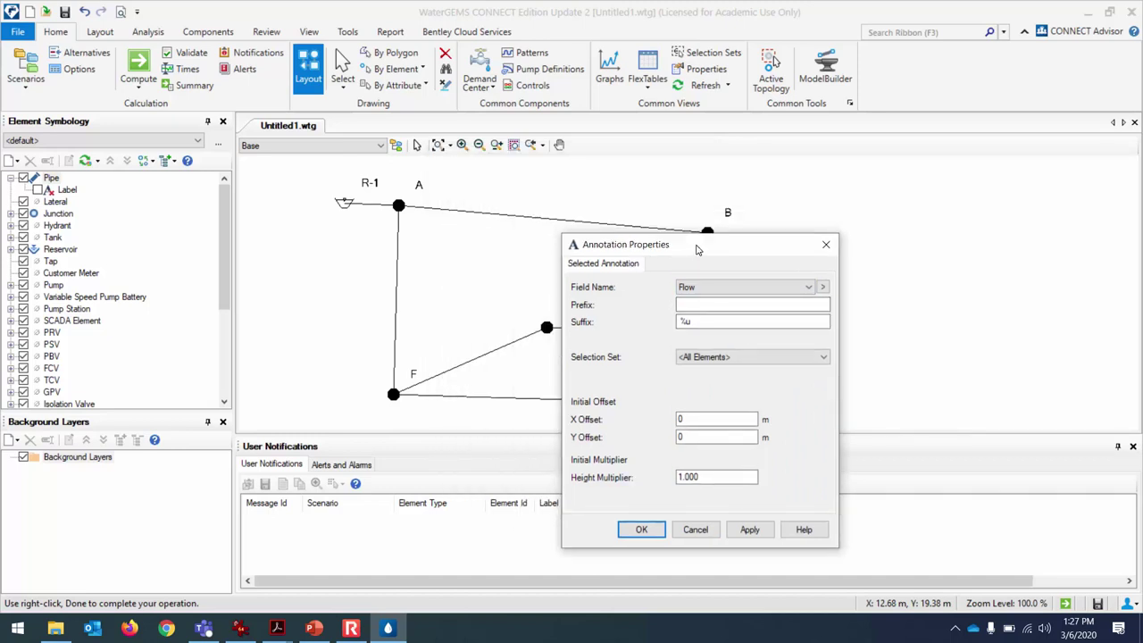
drag(697, 249, 695, 242)
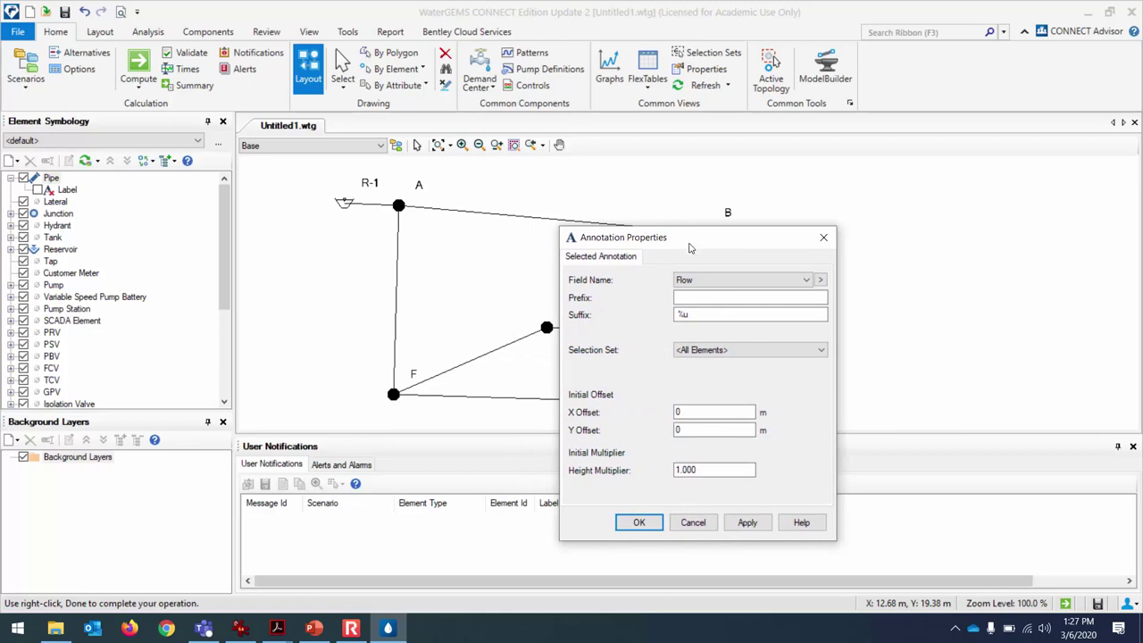
click(687, 297)
text(Q=)
mouse_move(739, 245)
mouse_down()
mouse_move(960, 233)
mouse_move(969, 169)
mouse_up()
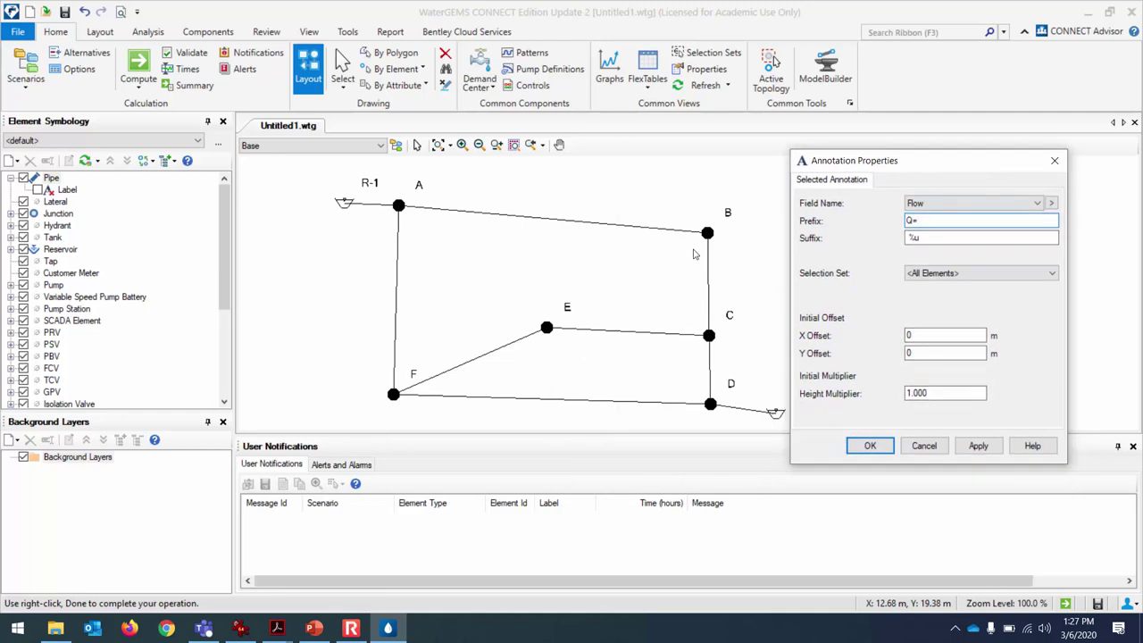
Step: Set the flow annotation's initial Y offset to 3 m and accept the annotation
click(926, 352)
key(Delete)
text(3)
click(977, 446)
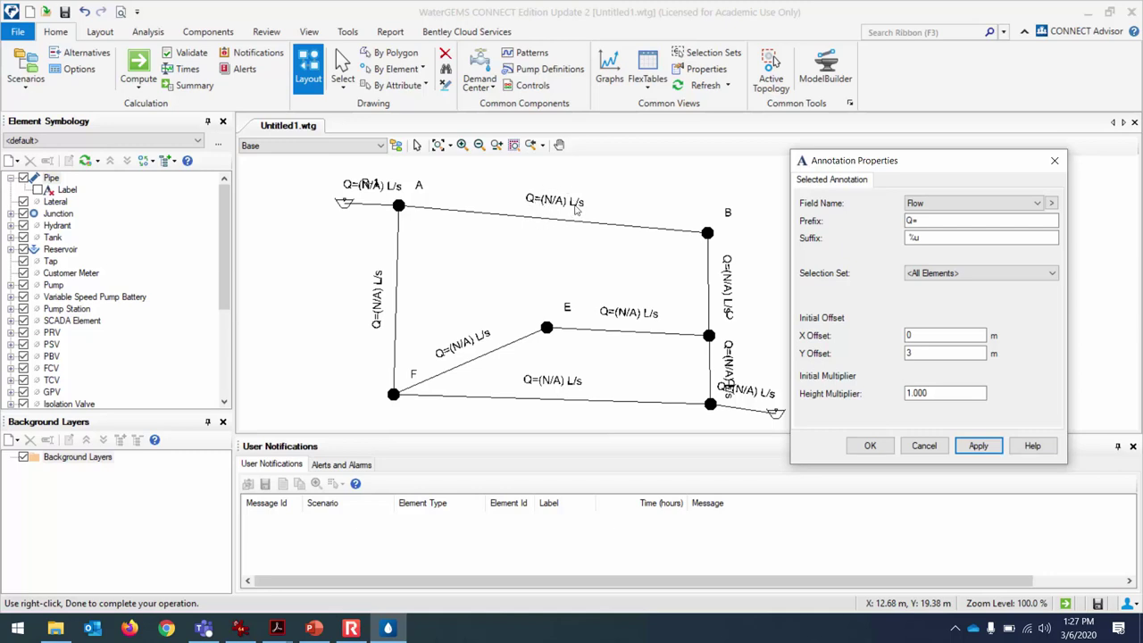
click(906, 240)
click(871, 446)
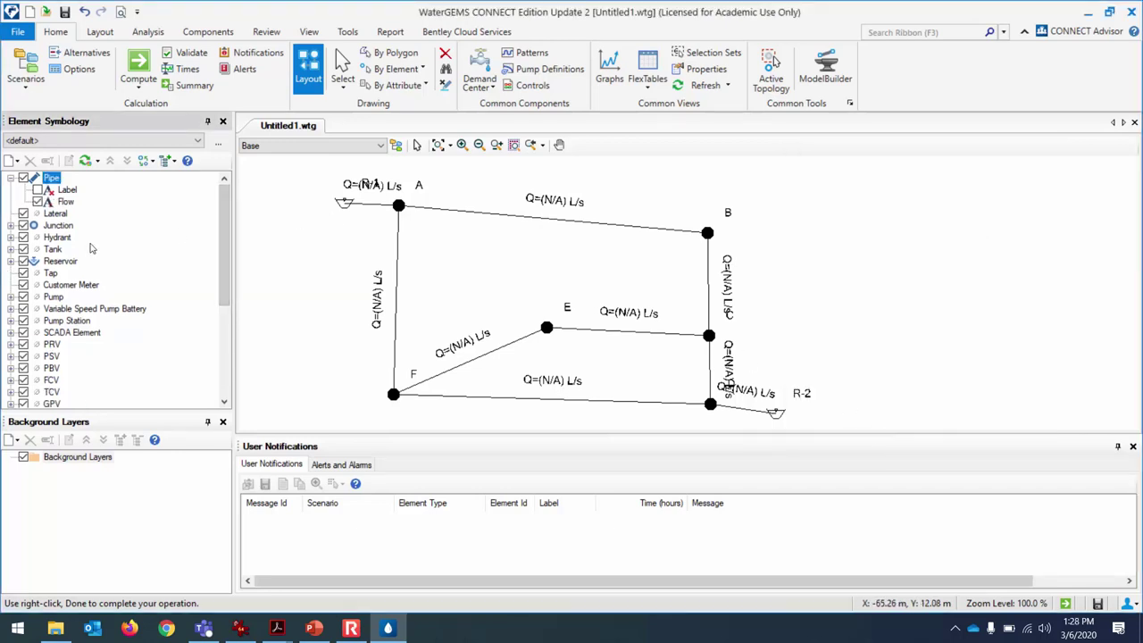
Step: Create a new annotation for the junctions that displays the Pressure field
click(11, 226)
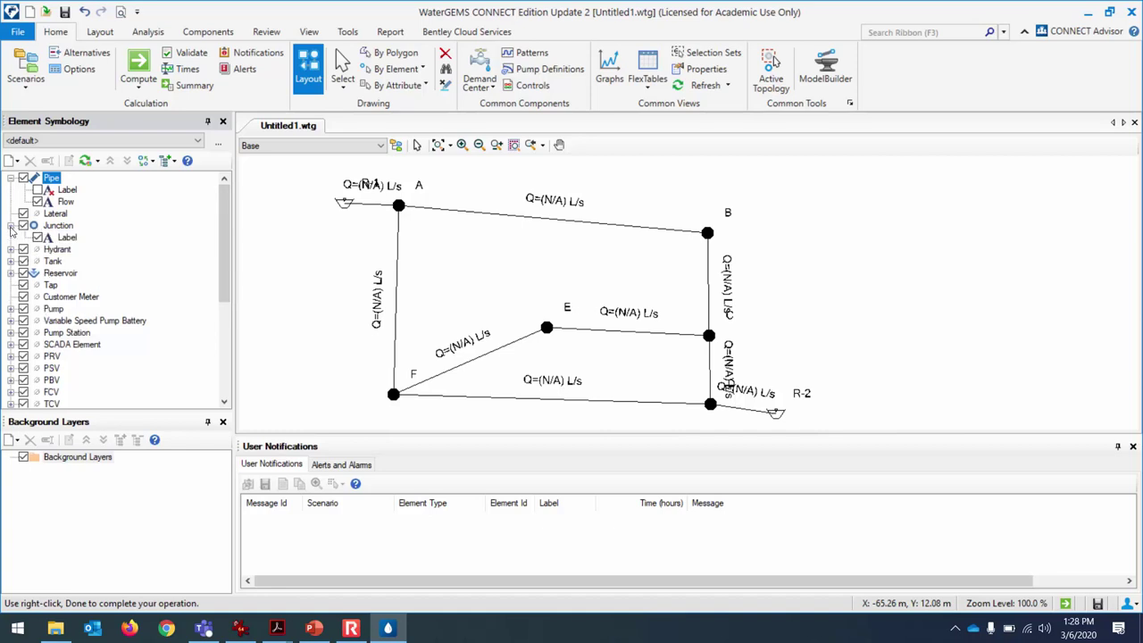
right_click(59, 226)
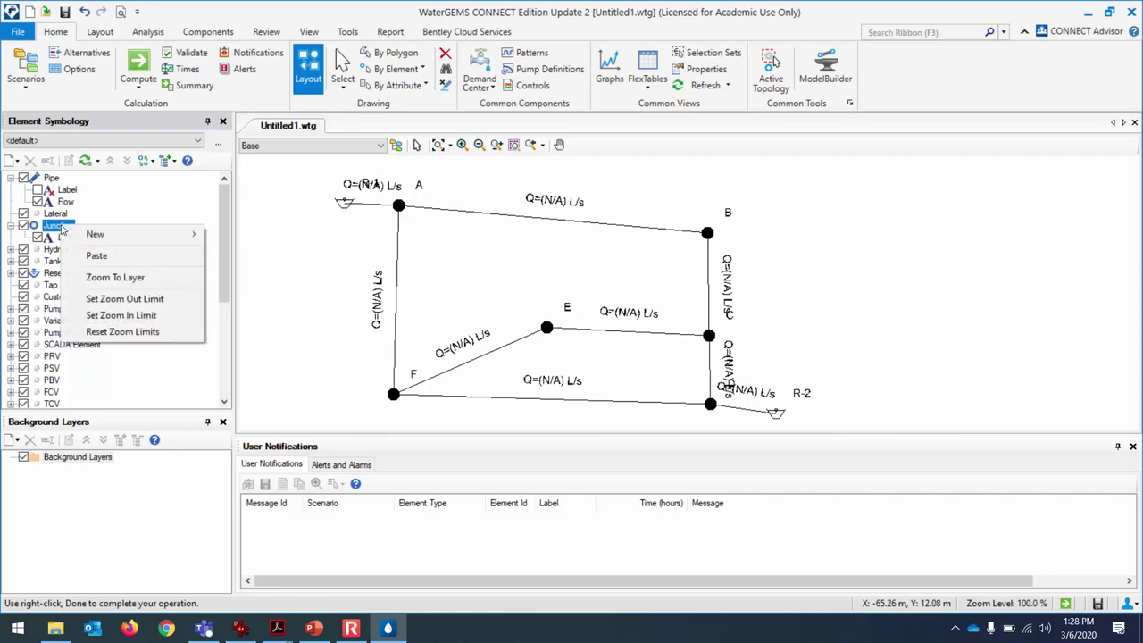
mouse_move(87, 237)
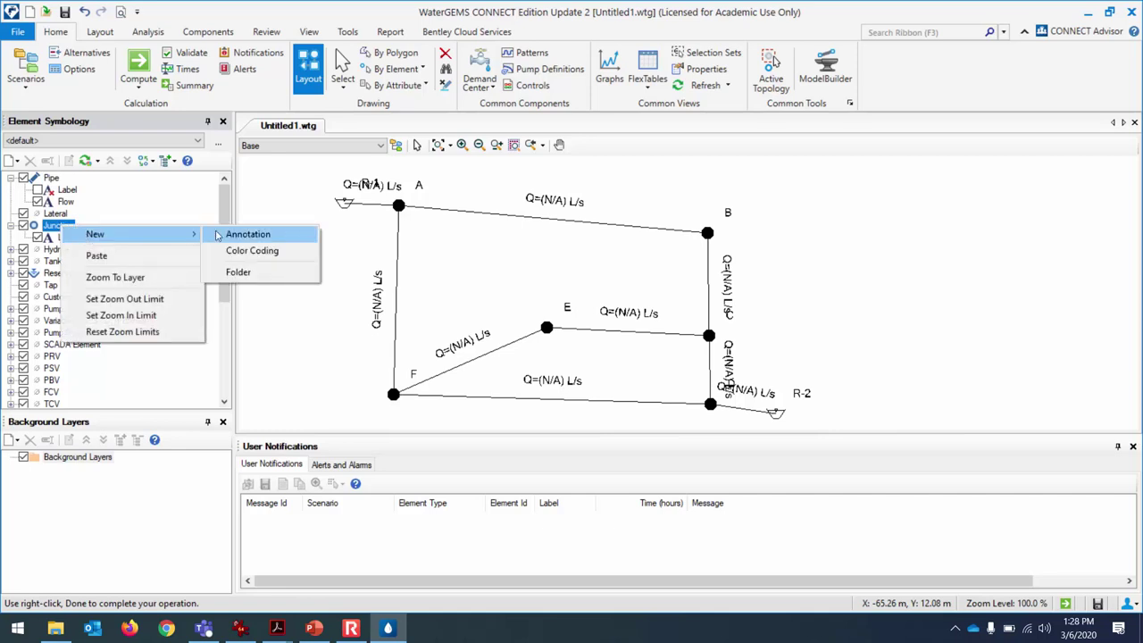
click(247, 235)
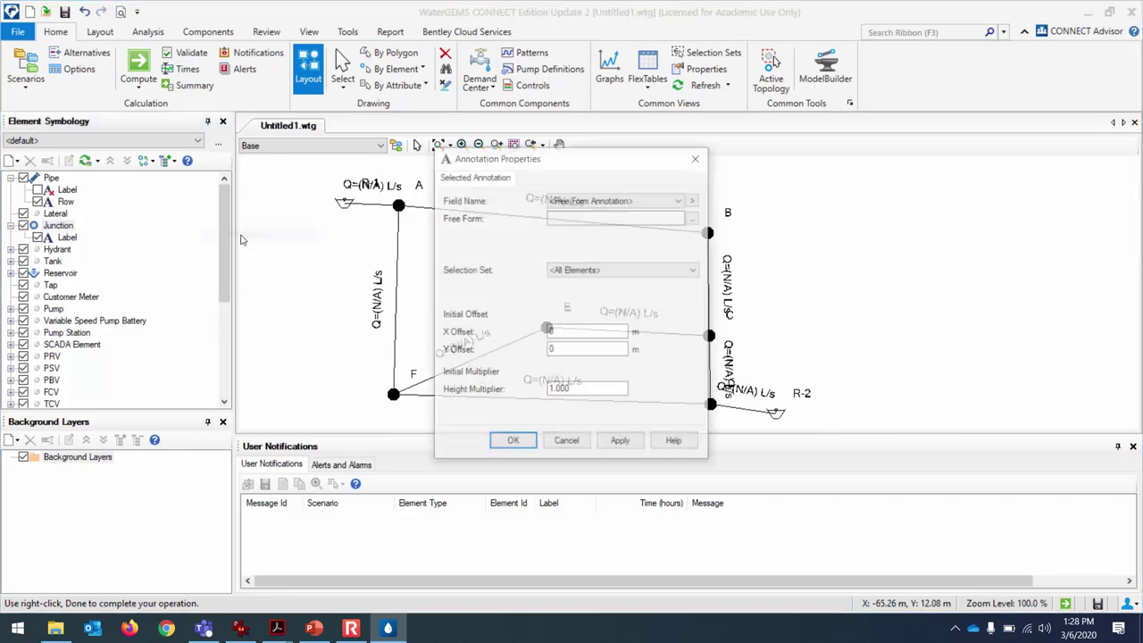
click(636, 206)
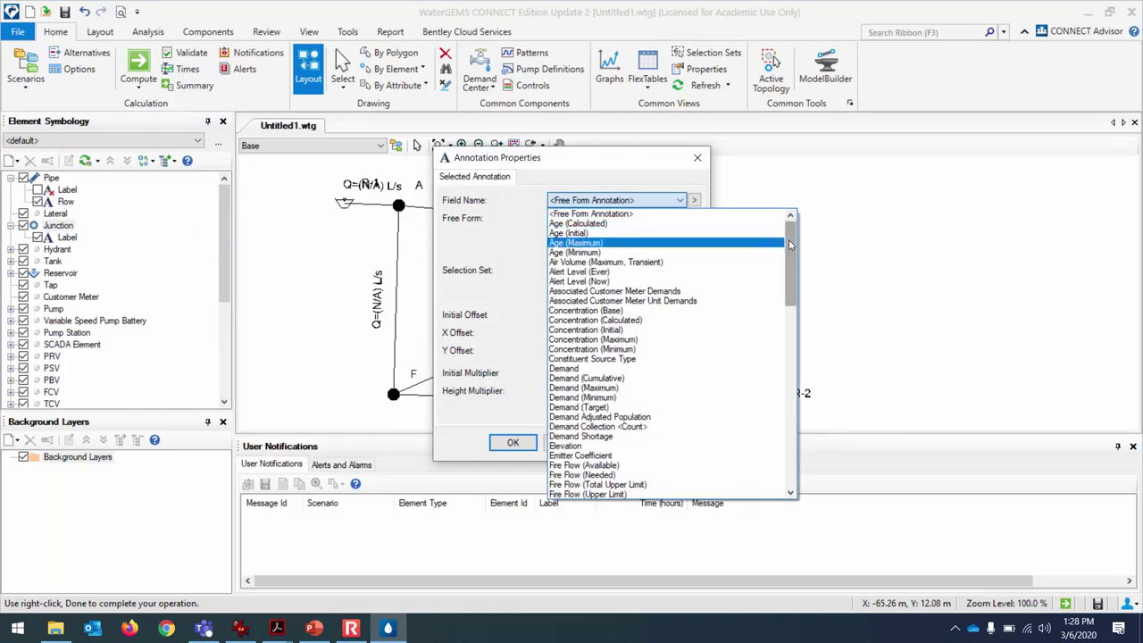
scroll(792, 256, down, 1)
drag(792, 256, 792, 356)
click(728, 391)
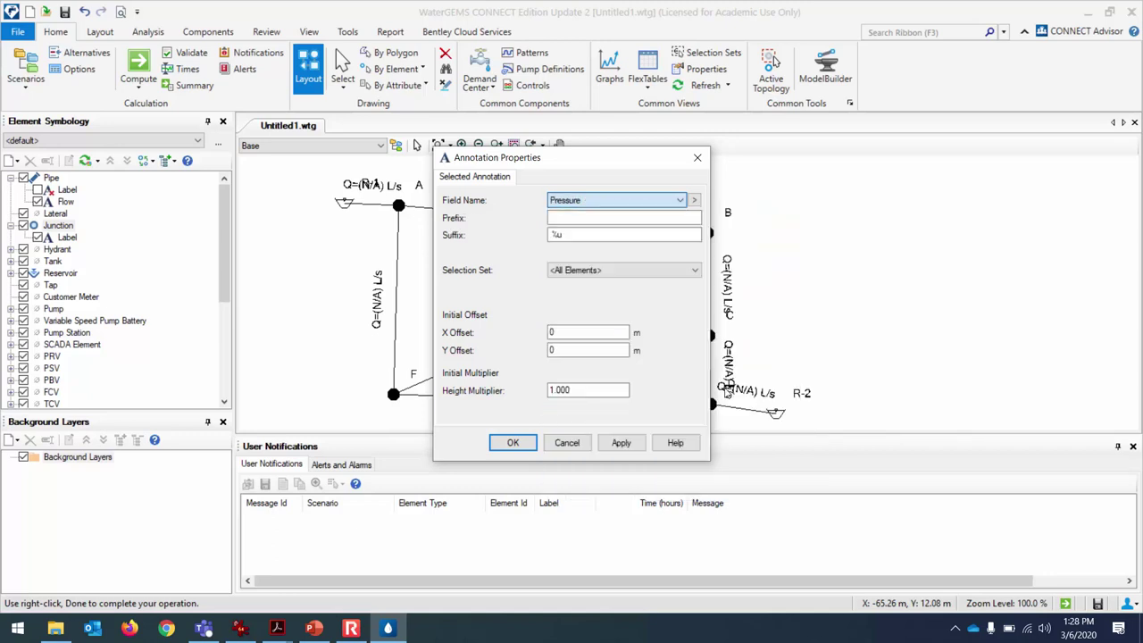
Step: Give the junction pressure annotation the prefix "P=" with an X offset of 3 m and a Y offset of -3 m, and accept it
click(571, 219)
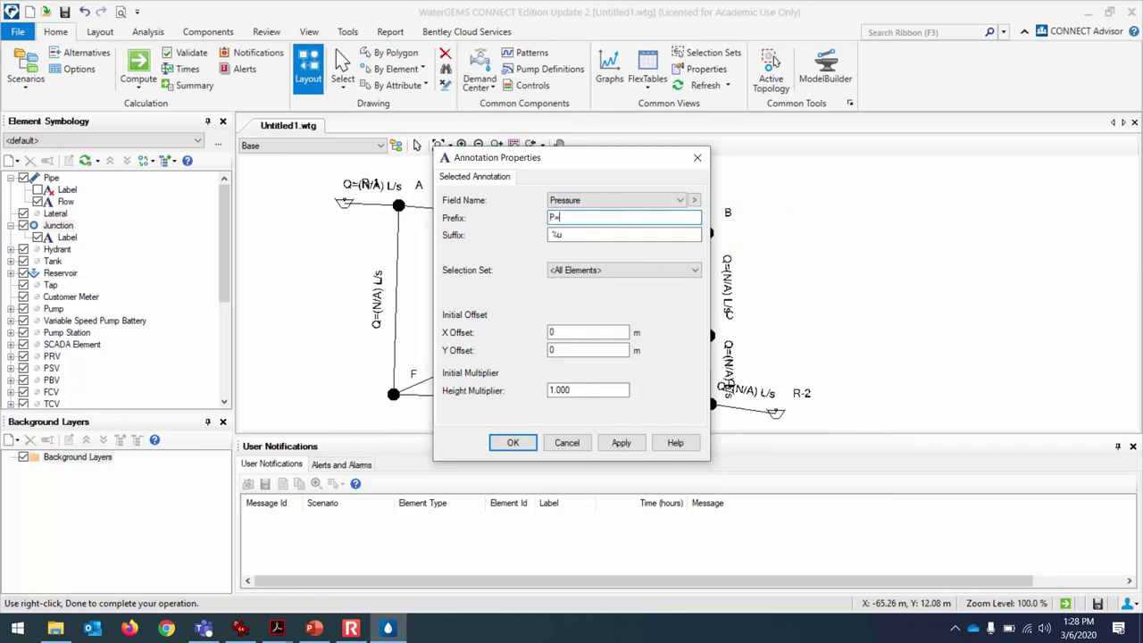
mouse_move(591, 167)
mouse_down()
mouse_move(935, 206)
mouse_move(789, 225)
mouse_up()
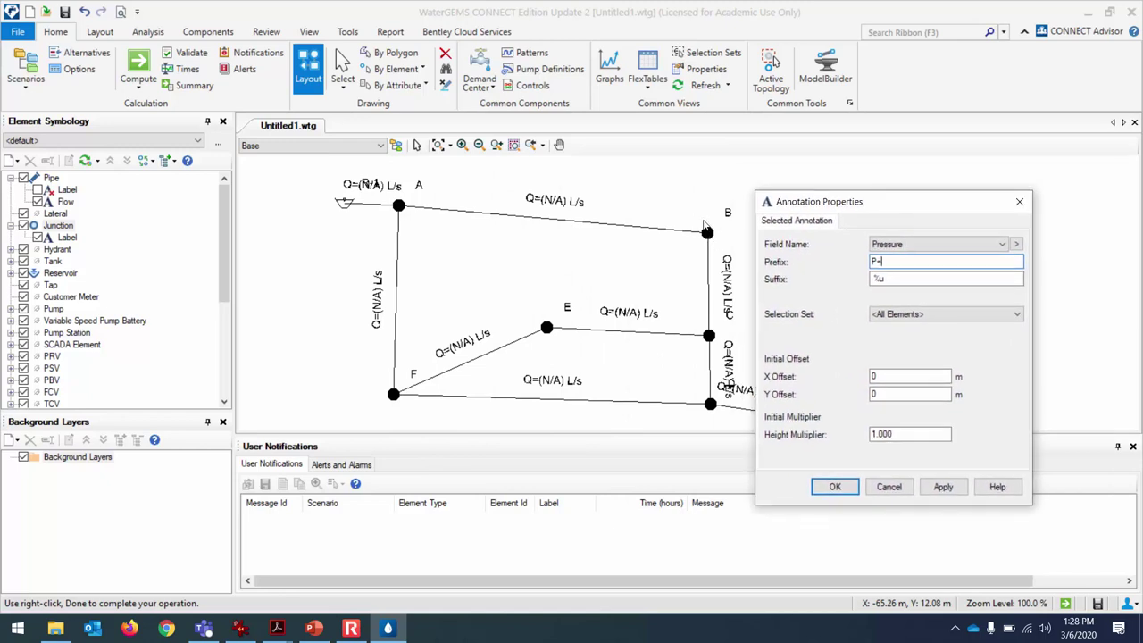
click(873, 376)
click(893, 395)
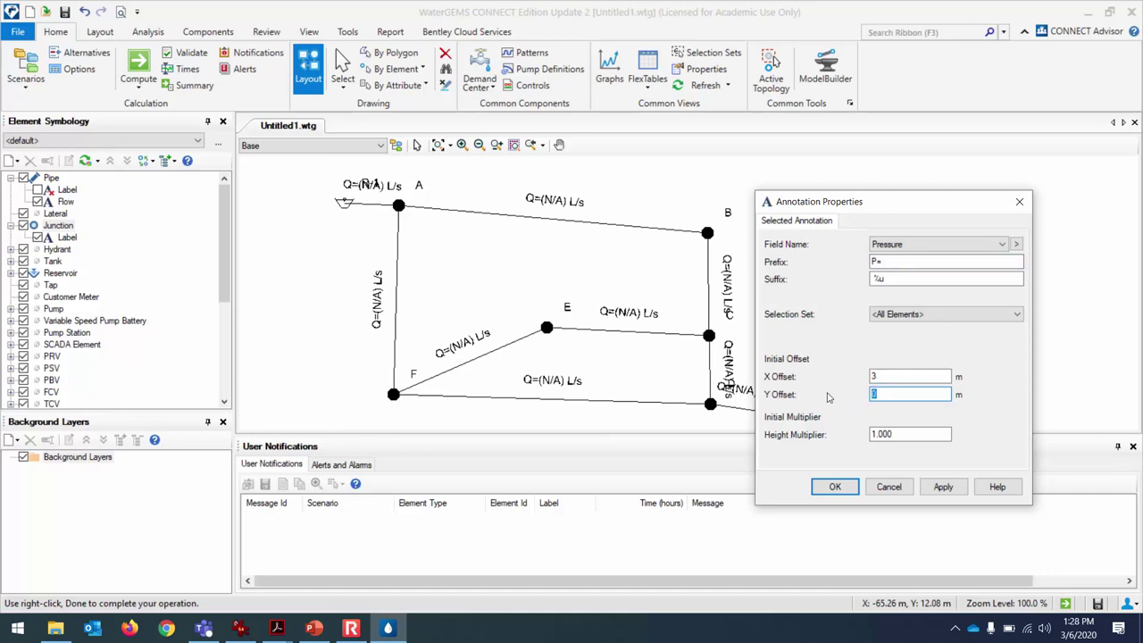
click(943, 490)
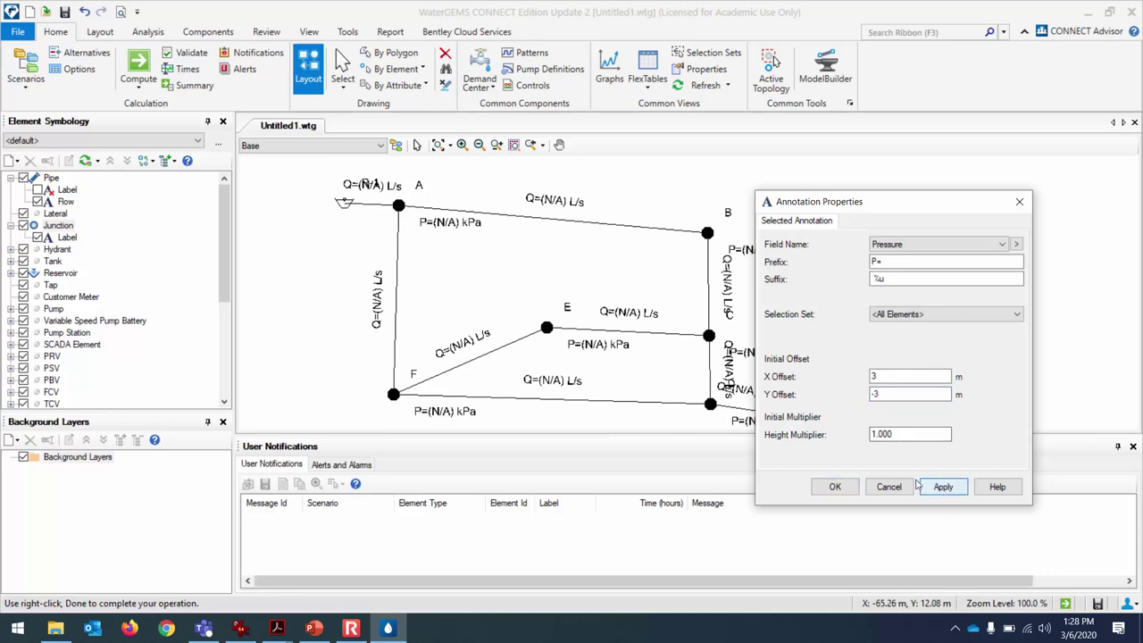
click(836, 487)
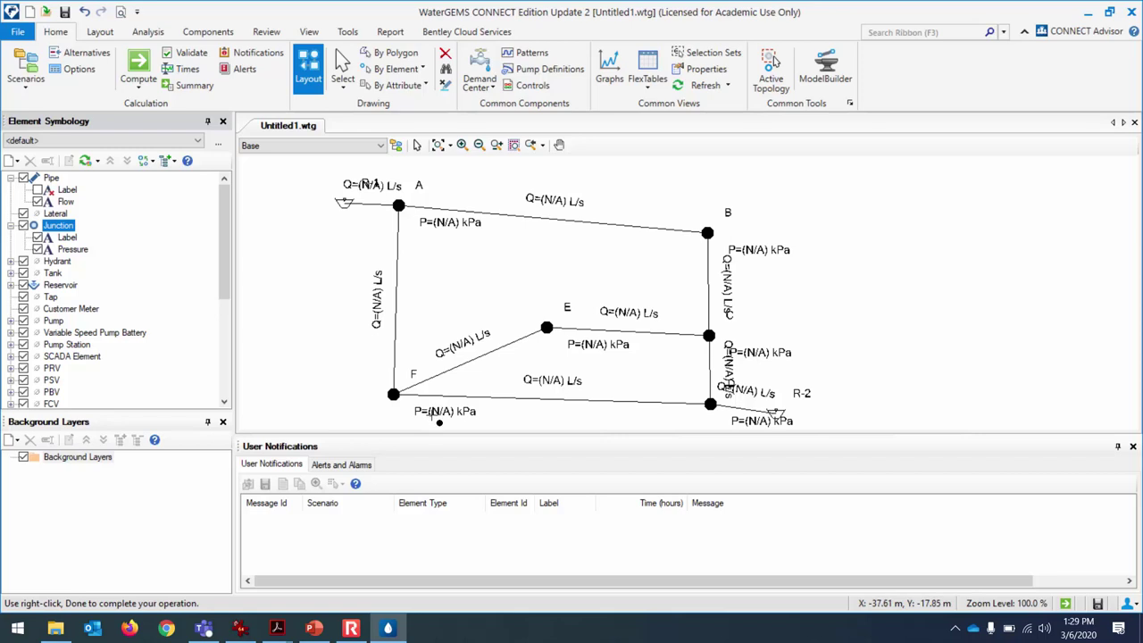
Step: Compute the Base scenario and close the calculation summary
click(143, 70)
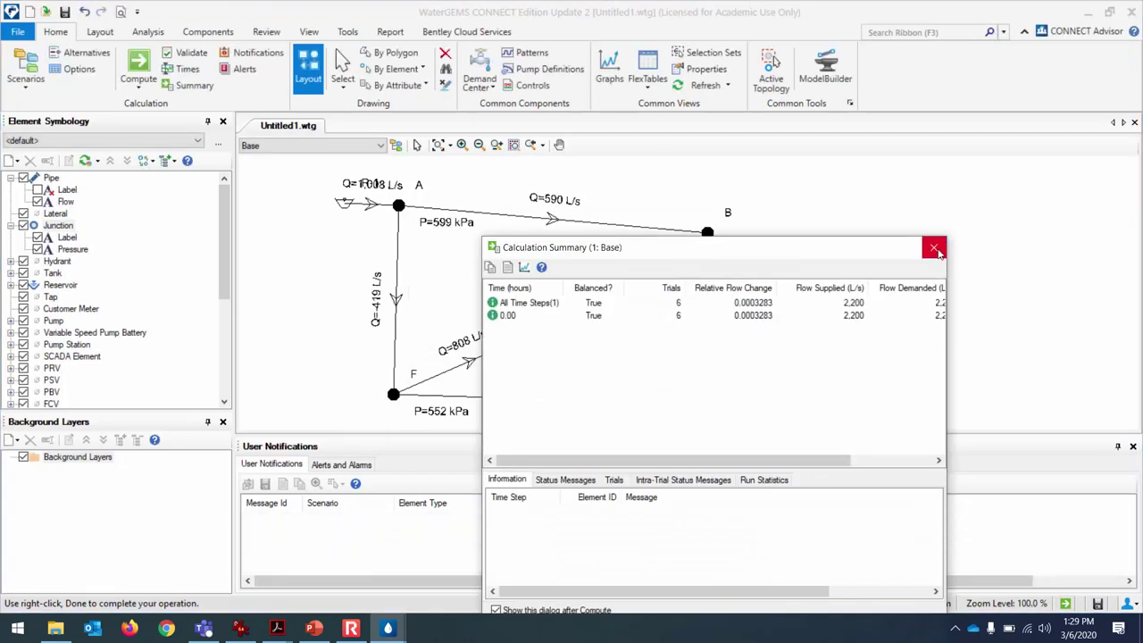
click(934, 249)
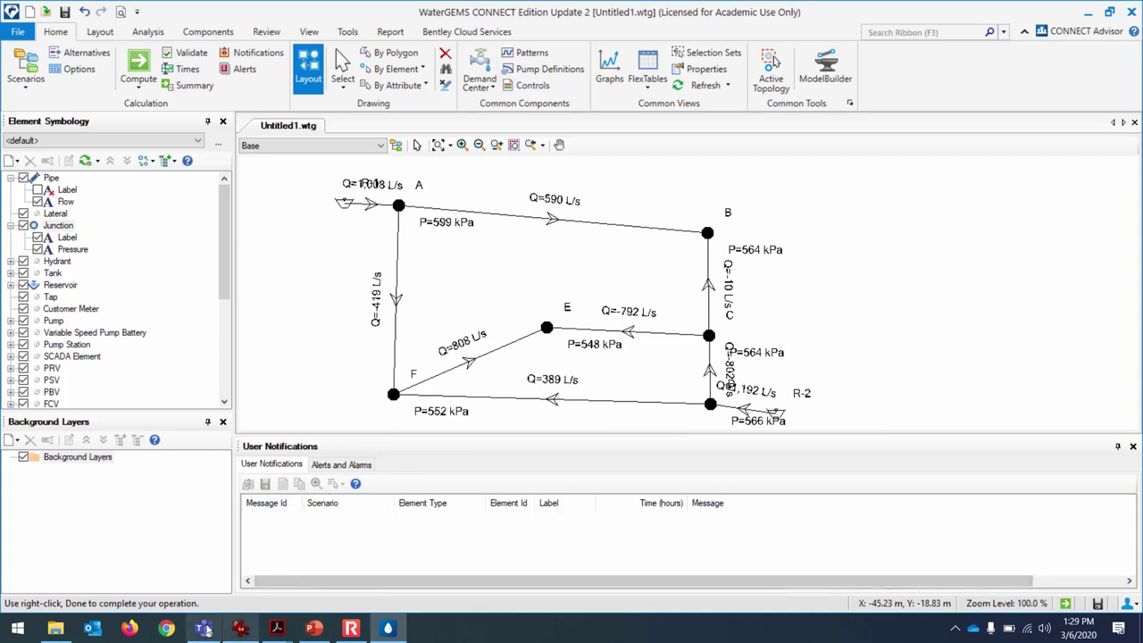
Step: Compare the computed pipe flows in WaterGEMS with the Corrected Q values of iteration 4 in the Hardy Cross Examples PDF
click(277, 628)
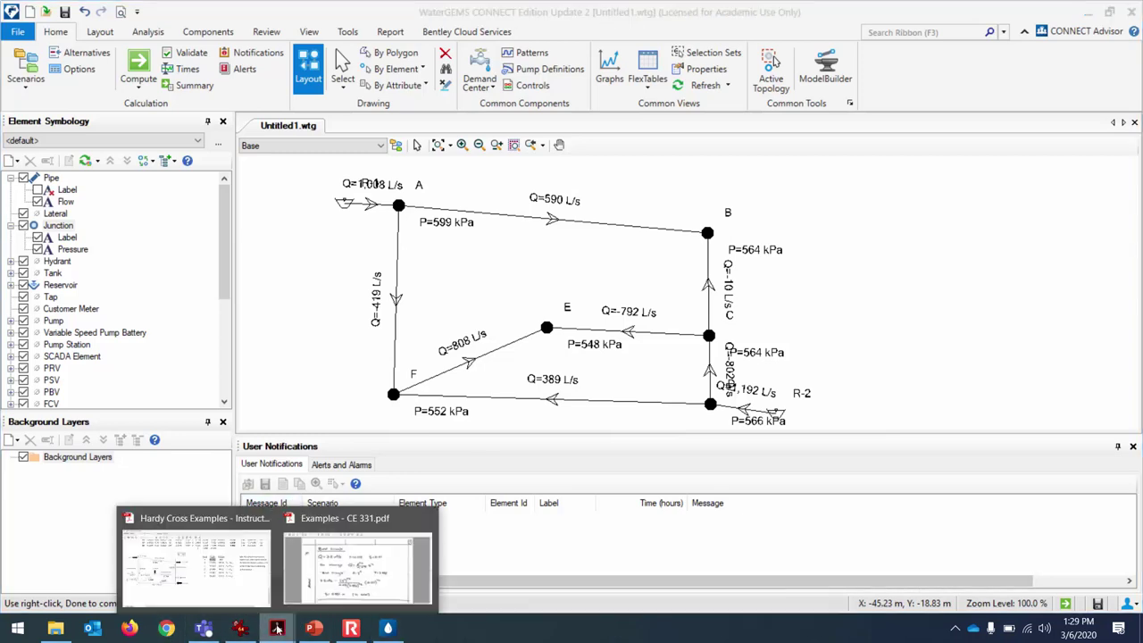
click(217, 575)
scroll(435, 310, up, 5)
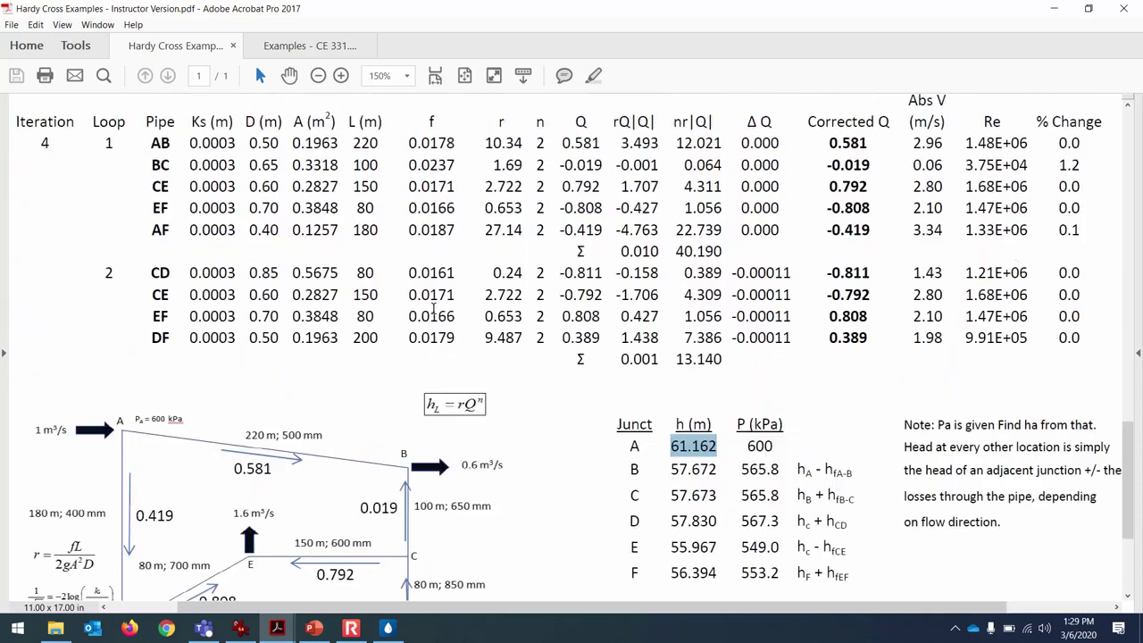
scroll(435, 310, up, 1)
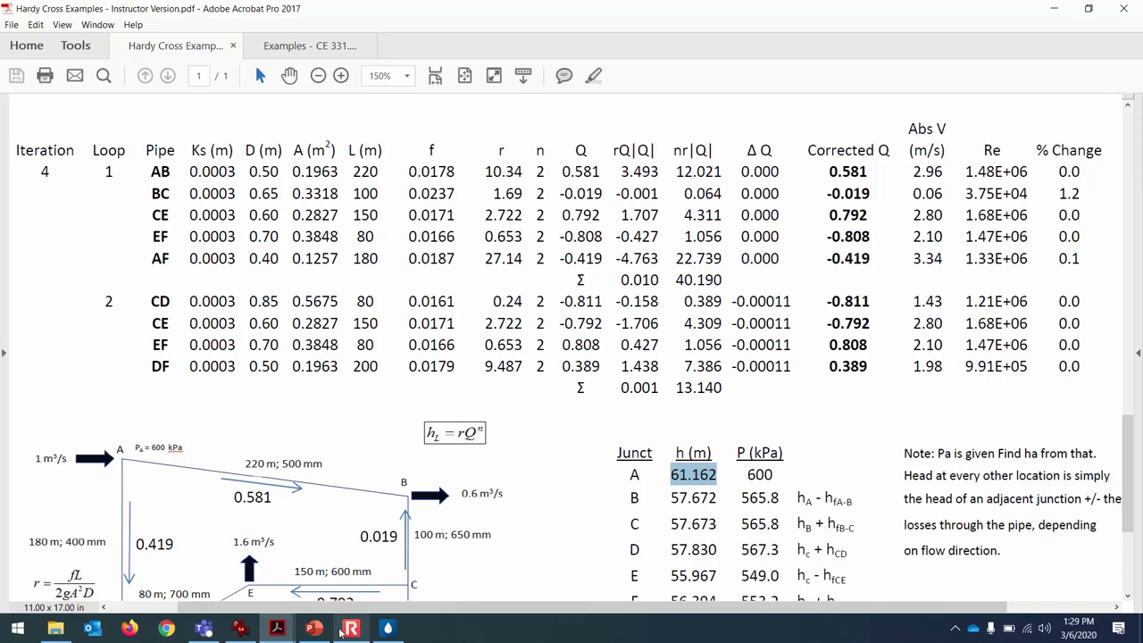
click(387, 629)
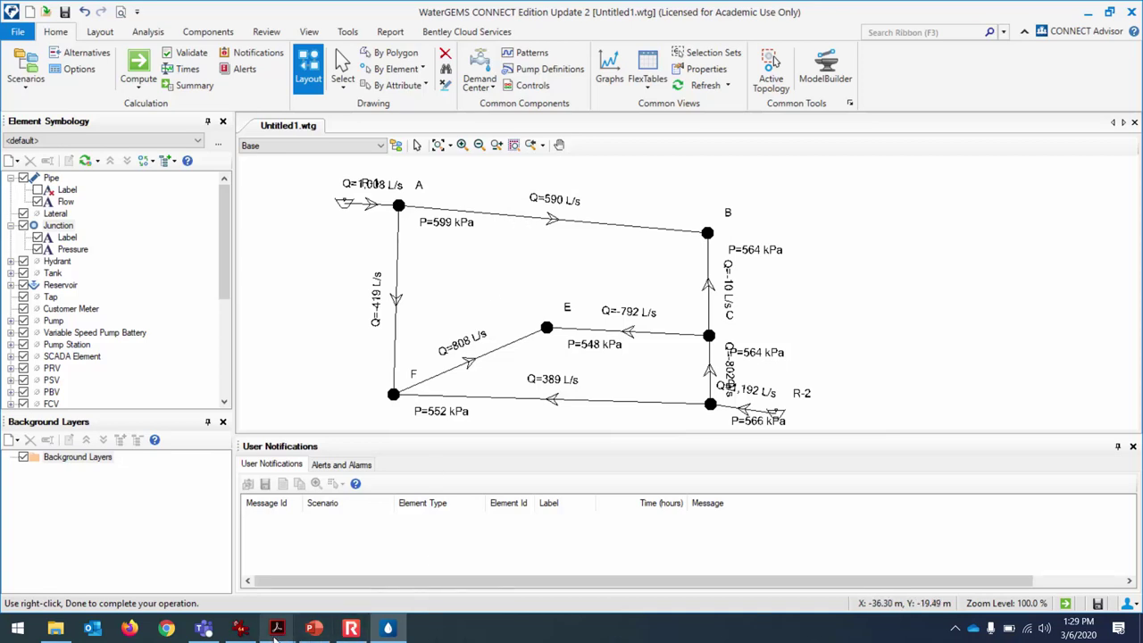
mouse_move(276, 632)
click(273, 582)
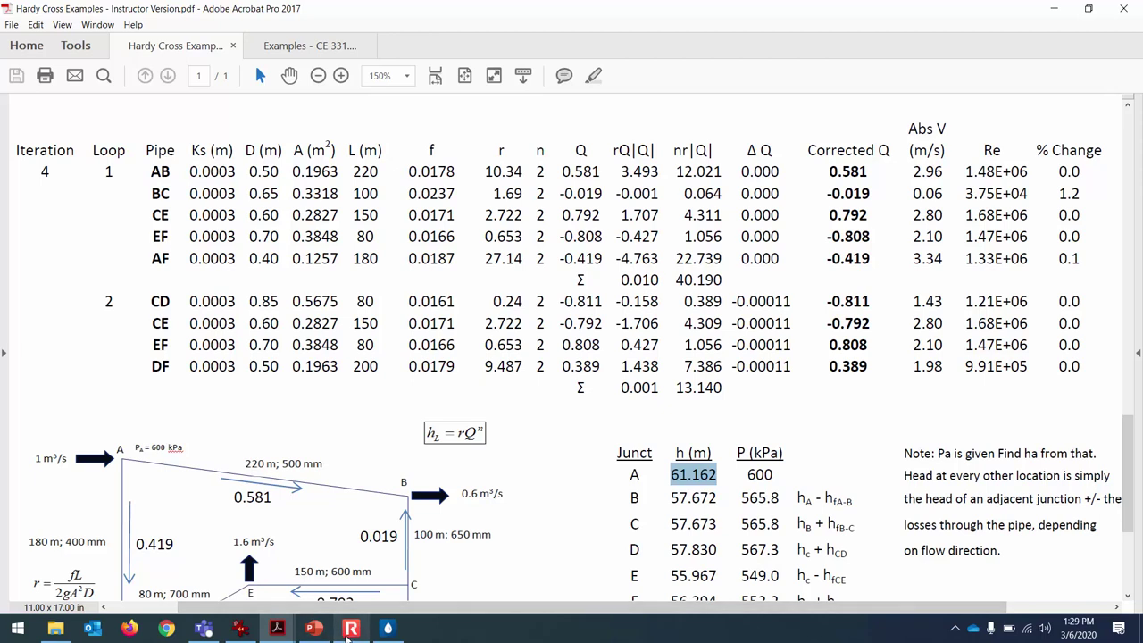
click(388, 628)
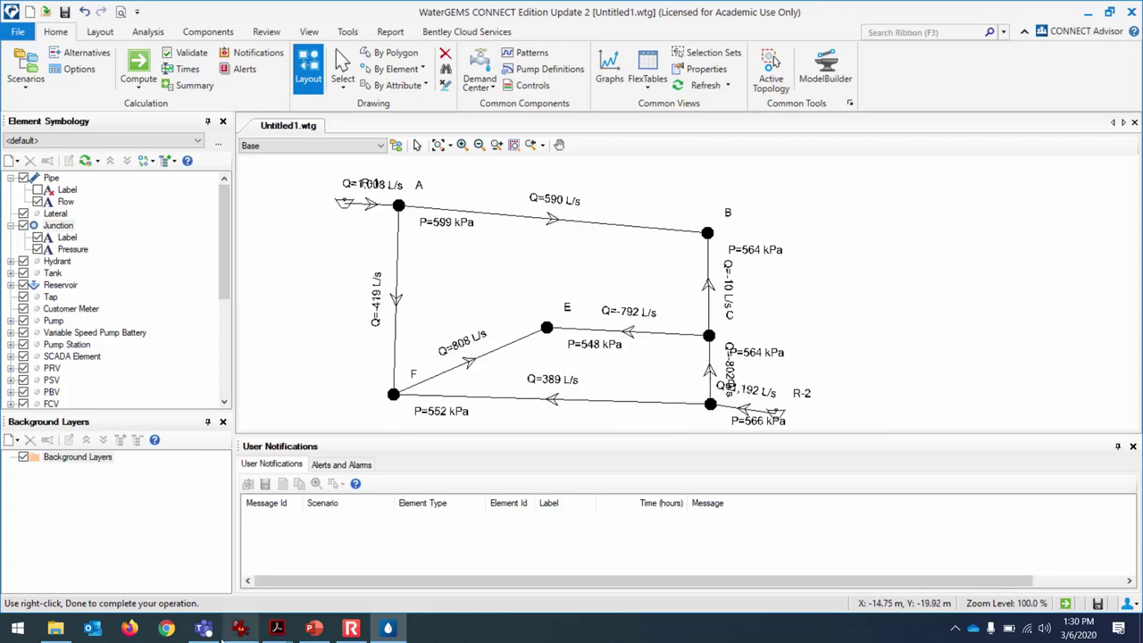
Step: Compare the computed flows and junction pressures with the solved network diagram and junction table in the Hardy Cross Examples PDF
click(276, 627)
click(229, 582)
scroll(143, 528, down, 3)
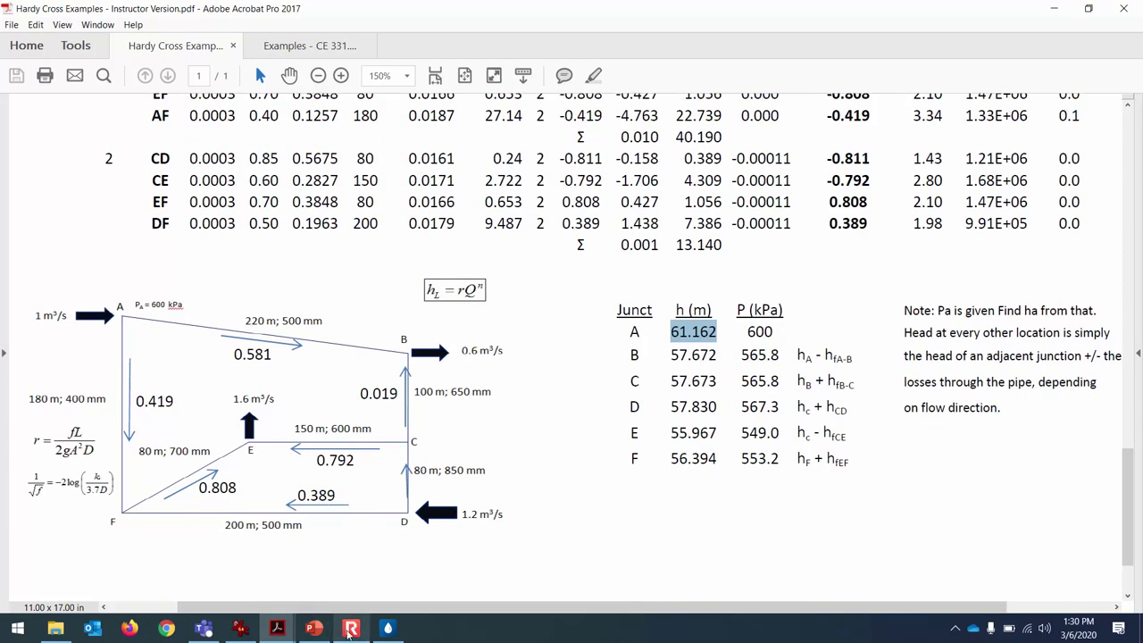
click(387, 628)
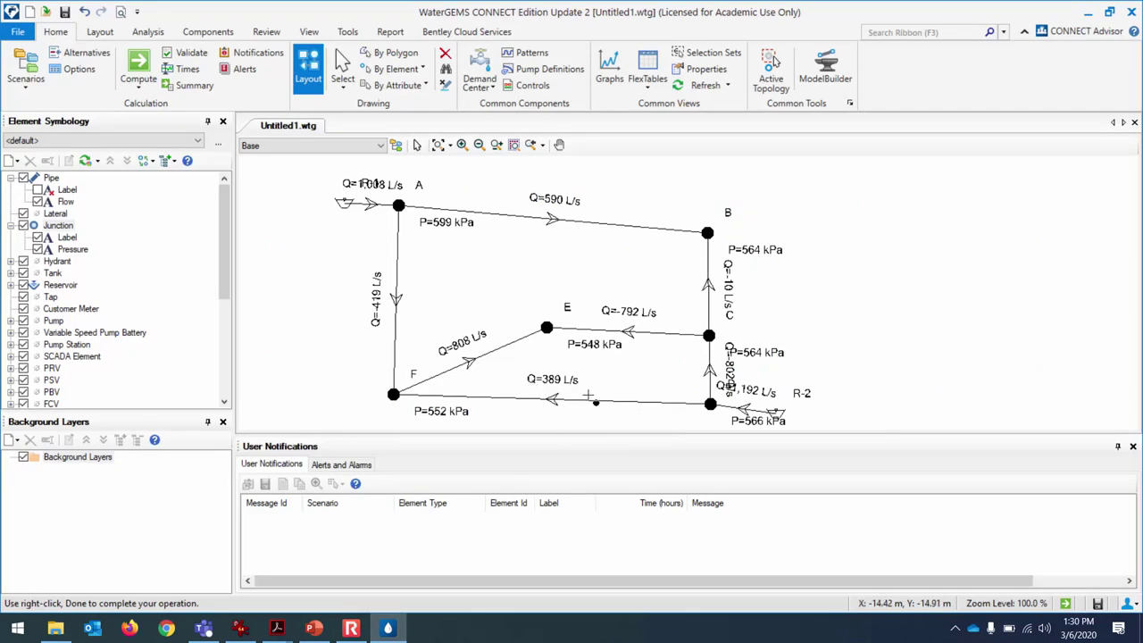
mouse_move(277, 628)
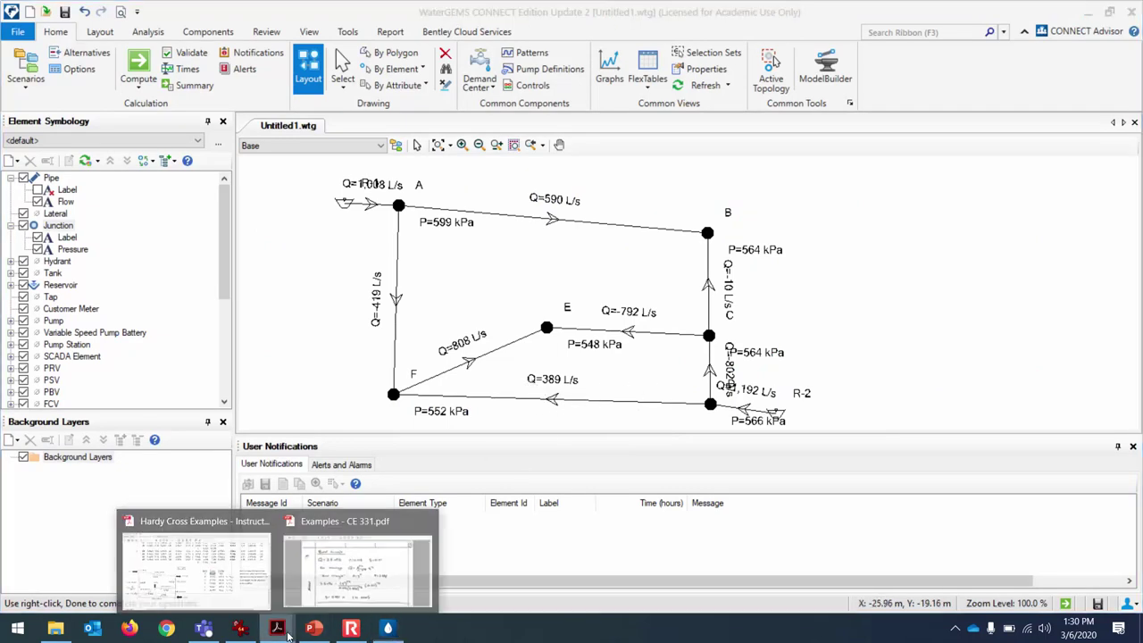
click(228, 578)
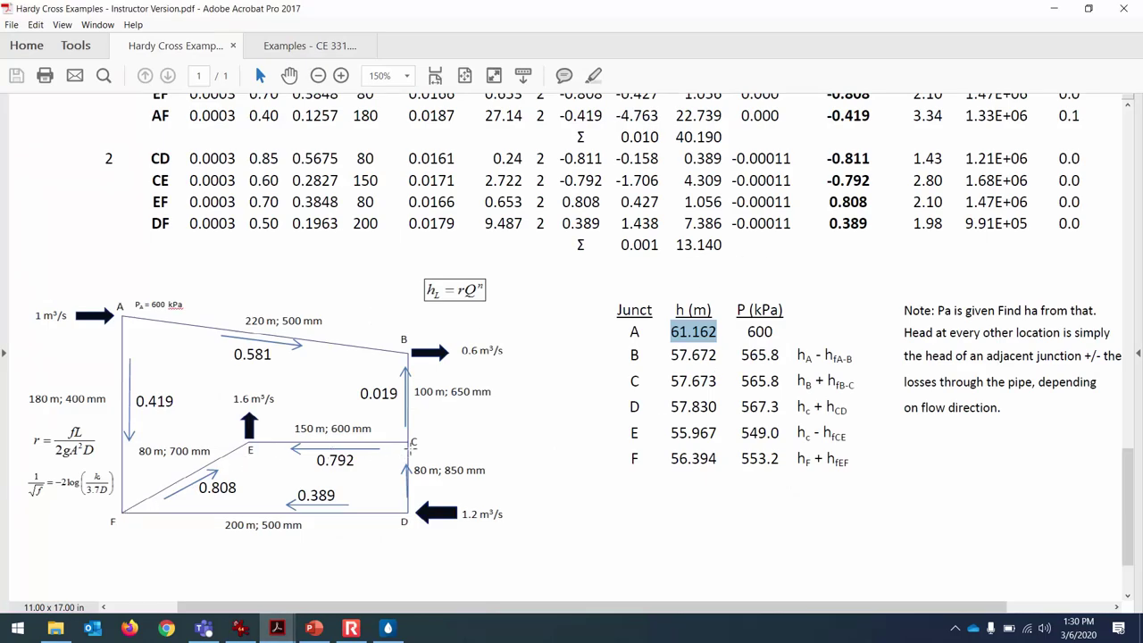
click(384, 630)
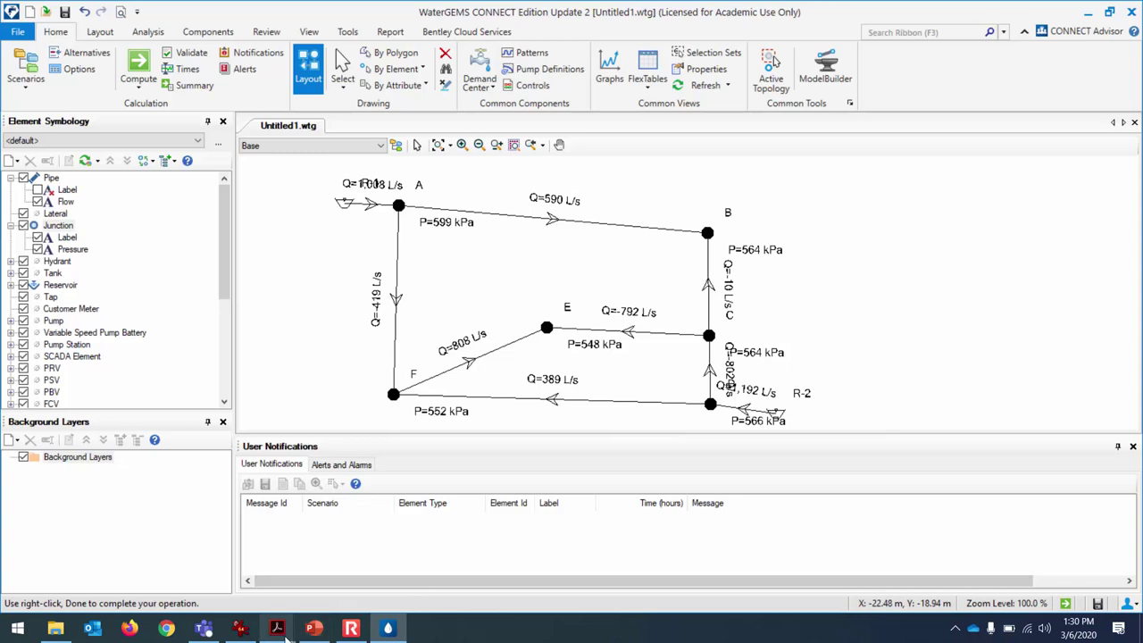
Step: Check the heads and pressures in the junction table of the Hardy Cross Examples PDF, and return to WaterGEMS
mouse_move(284, 632)
click(225, 585)
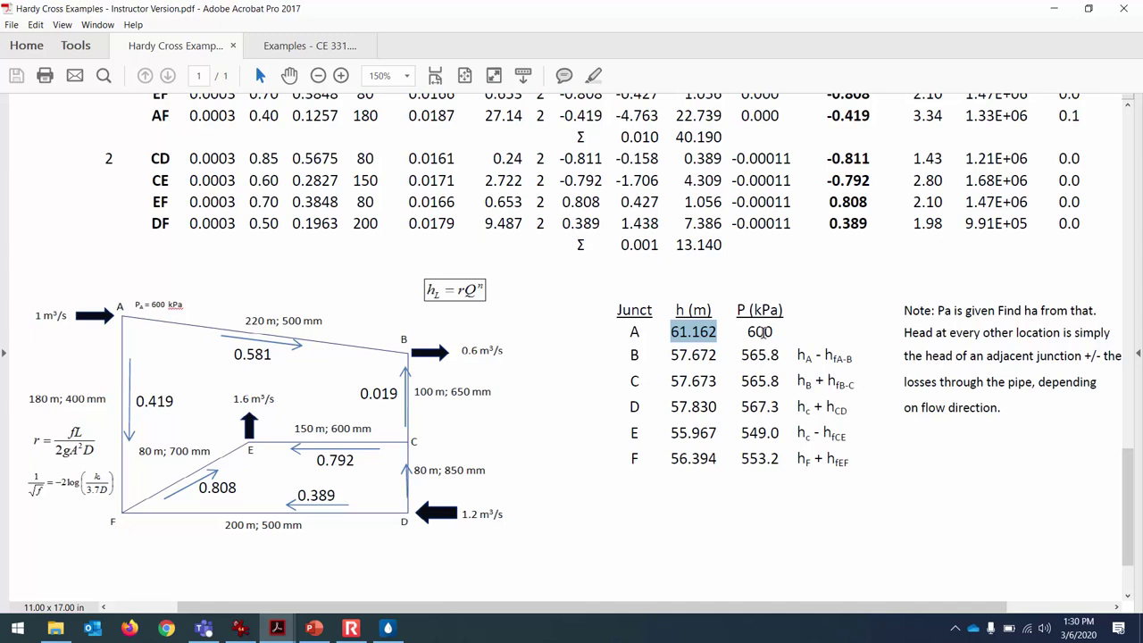
click(391, 629)
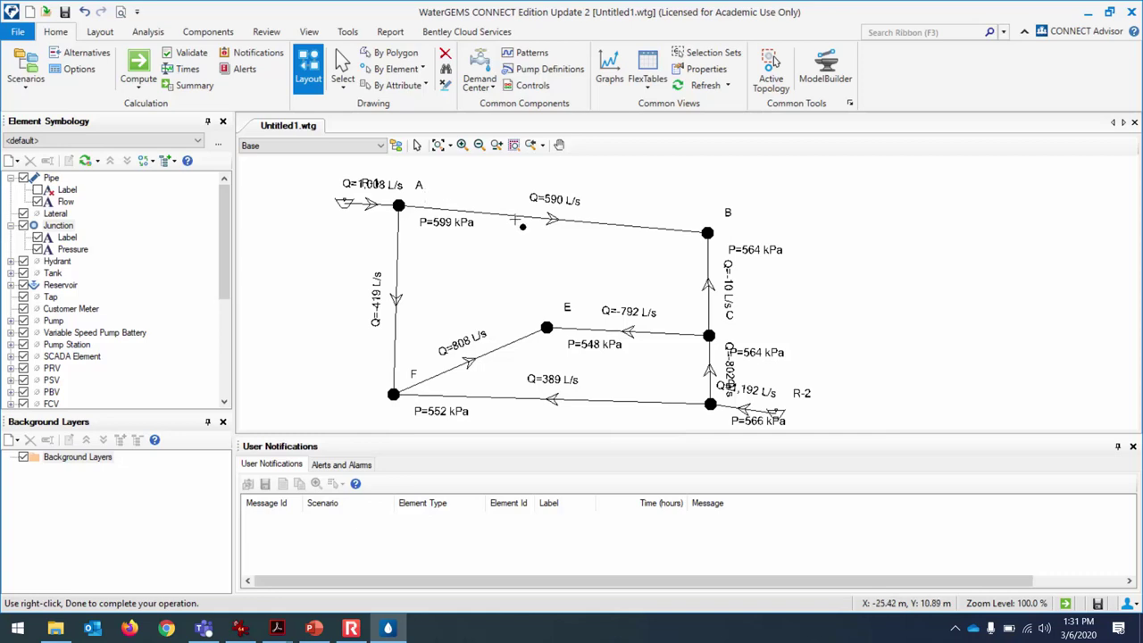
Step: Open the pipe FlexTable and set the diameter of pipe P-3 between C and D to 700 mm
click(654, 94)
click(676, 126)
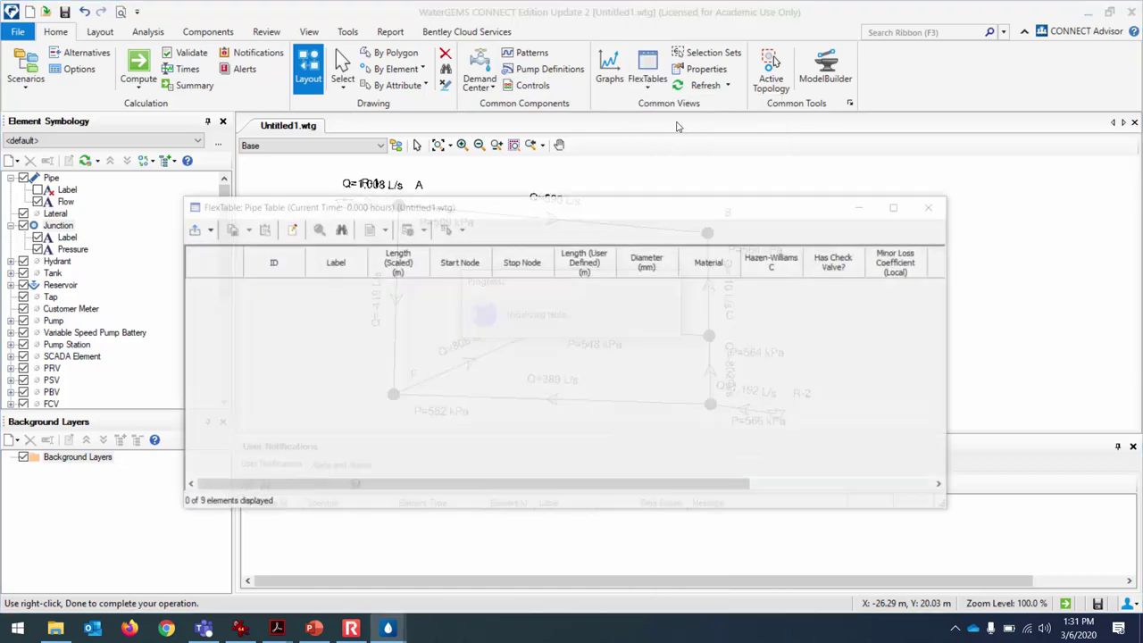
drag(944, 506, 951, 441)
mouse_move(782, 210)
mouse_down()
mouse_move(673, 35)
mouse_move(634, 30)
mouse_up()
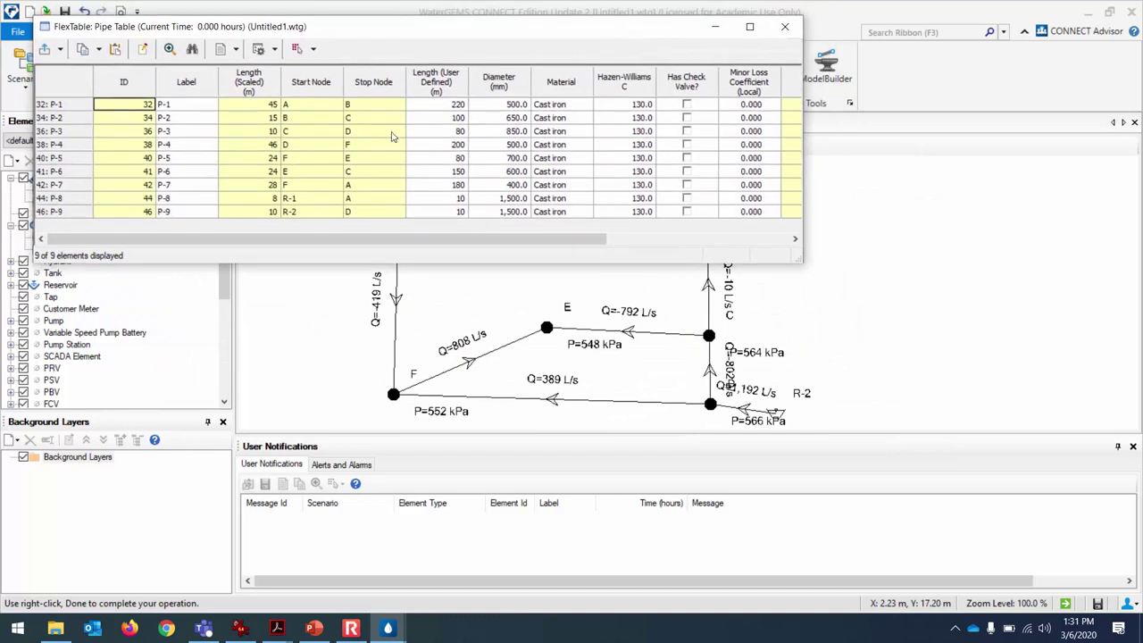
click(507, 132)
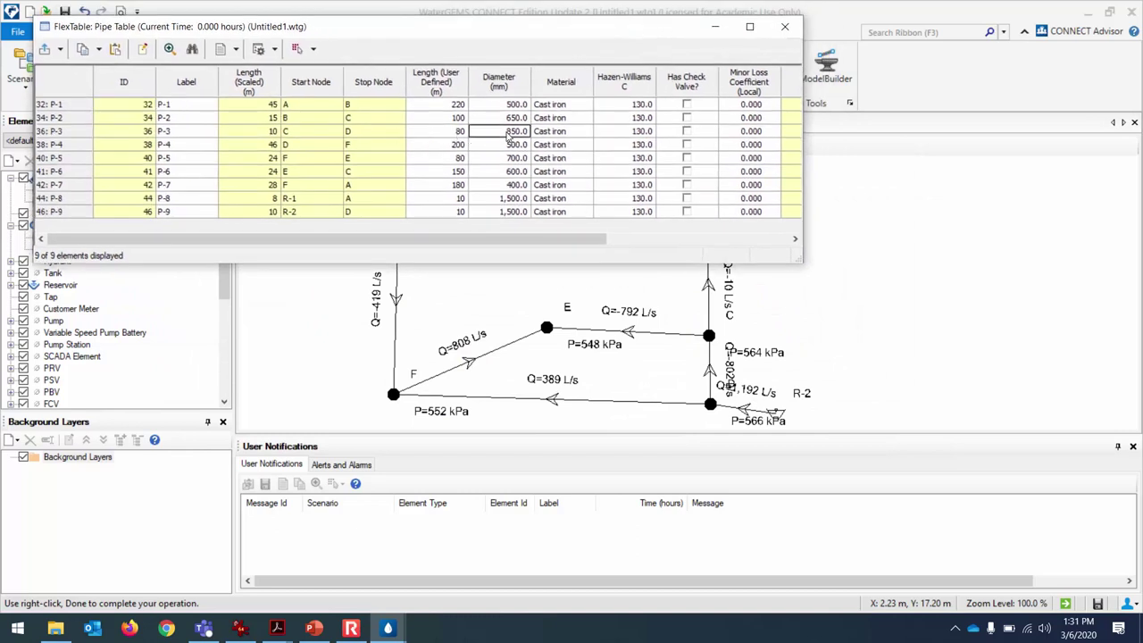
click(508, 132)
text(700)
drag(513, 31, 886, 35)
key(Return)
Step: Compute the Base scenario with the changed P-3 diameter, close the calculation summary and minimise the pipe table
click(134, 67)
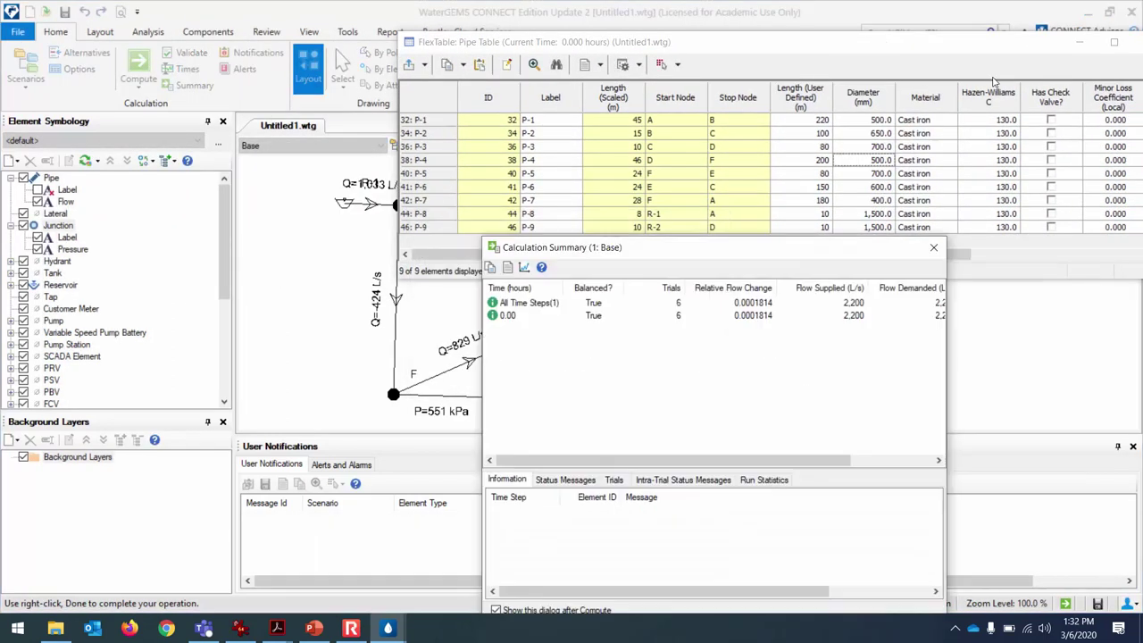
click(936, 245)
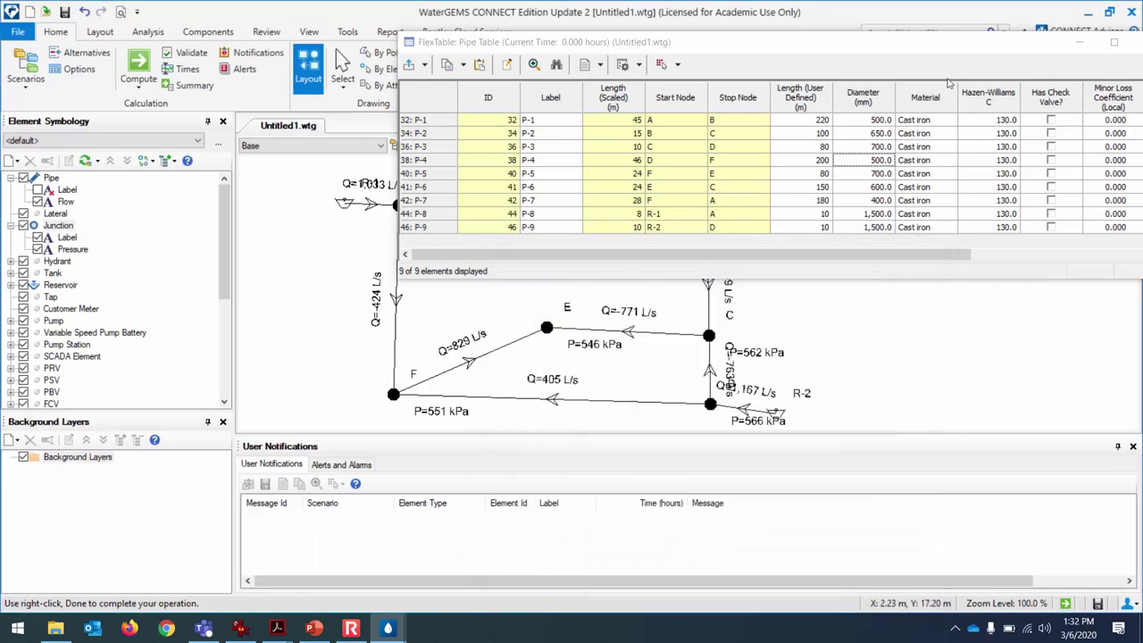
click(1080, 42)
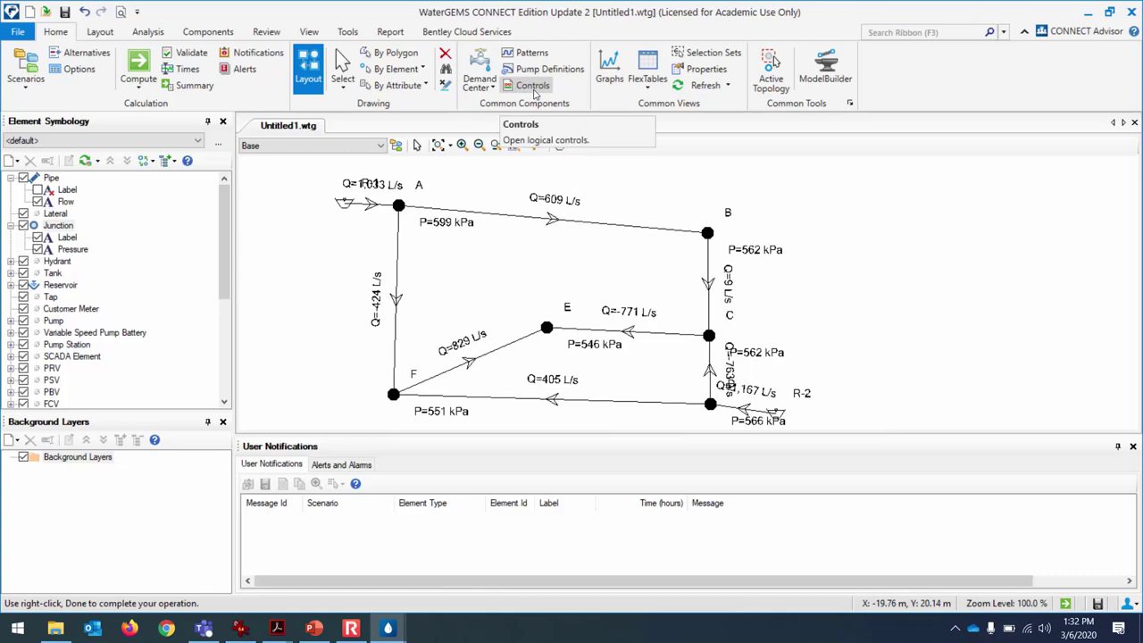
click(638, 95)
click(702, 173)
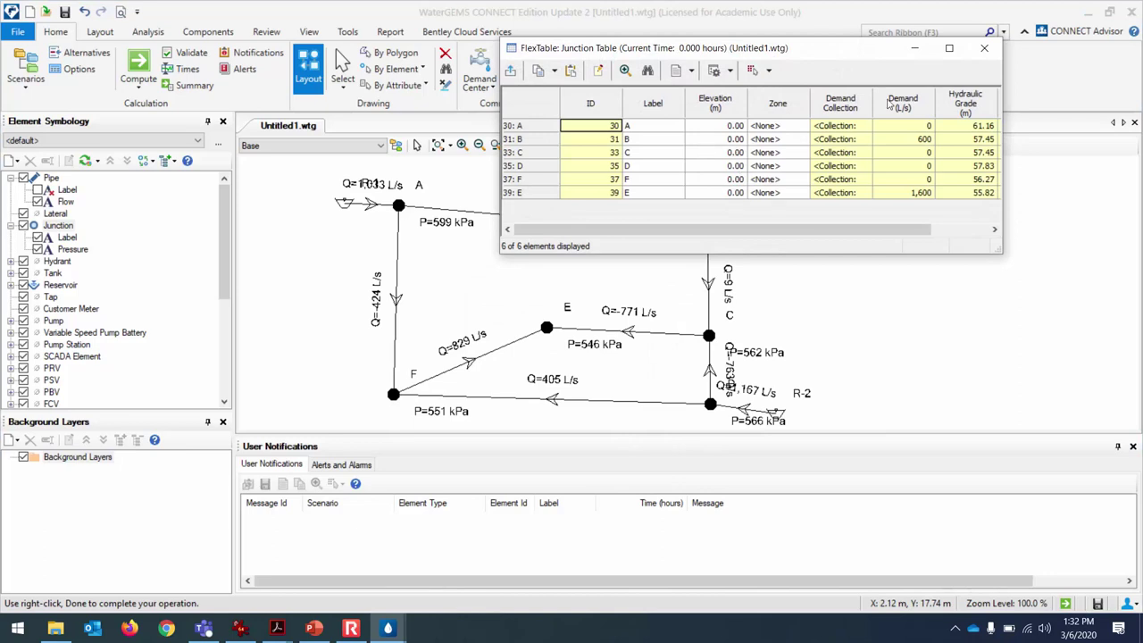
click(983, 48)
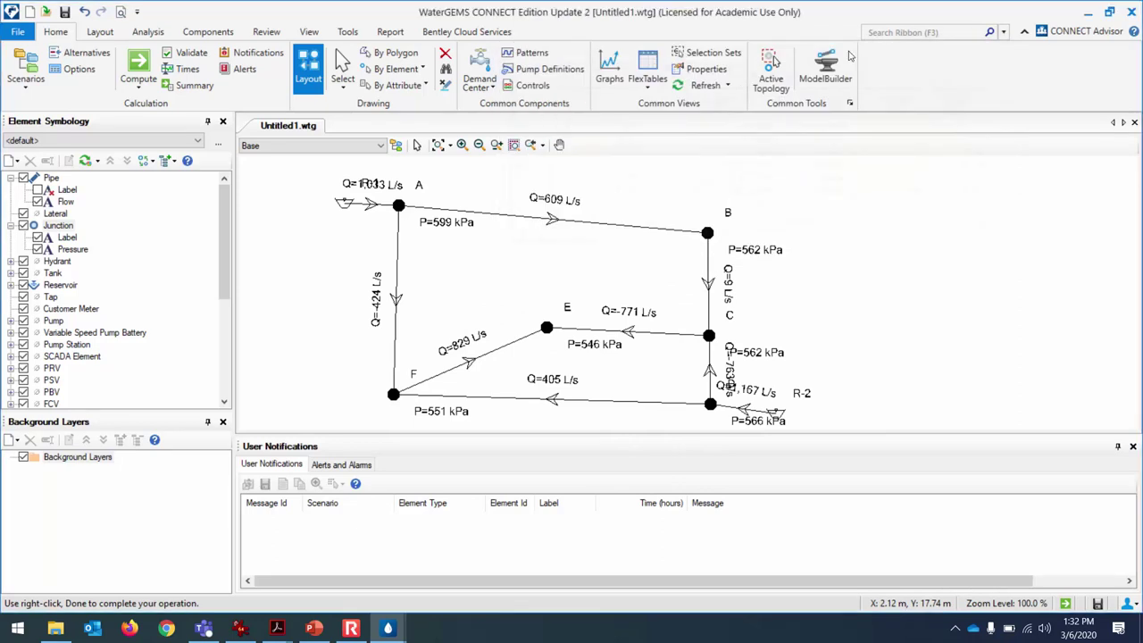
Step: Bring the pipe FlexTable back and set the diameter of pipe P-5 between F and E to 100 mm
click(639, 94)
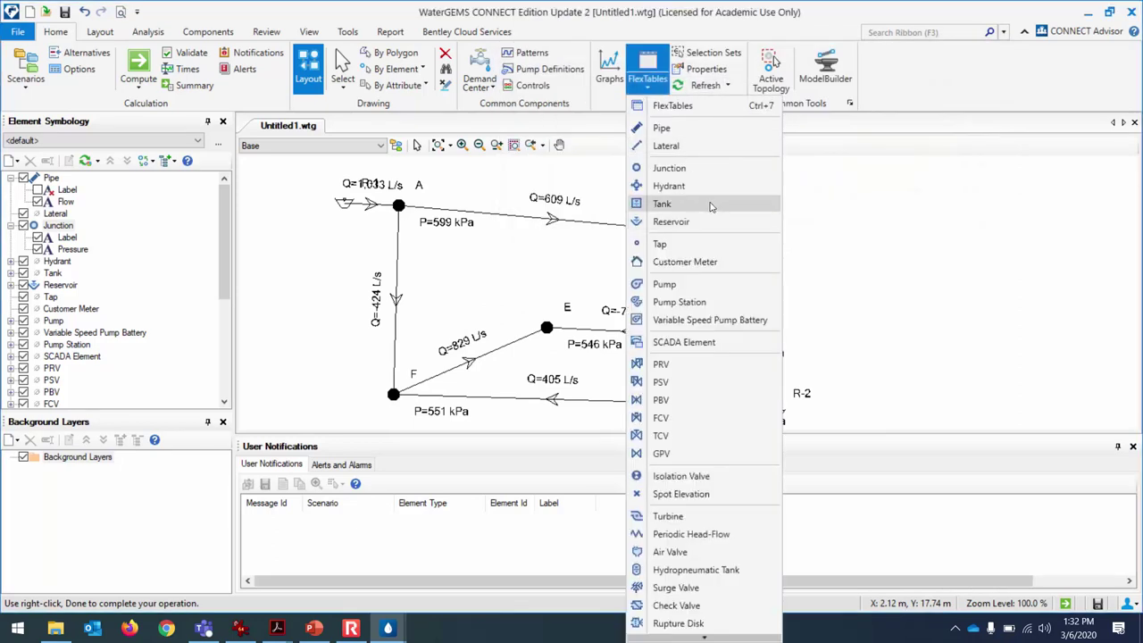
click(714, 146)
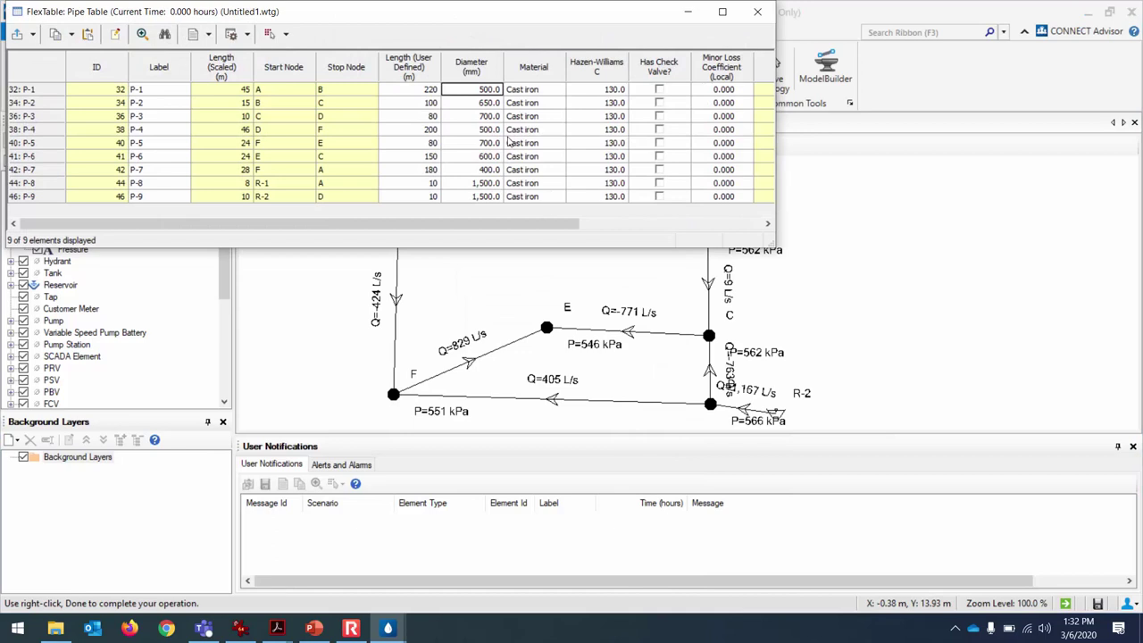
drag(530, 15, 525, 15)
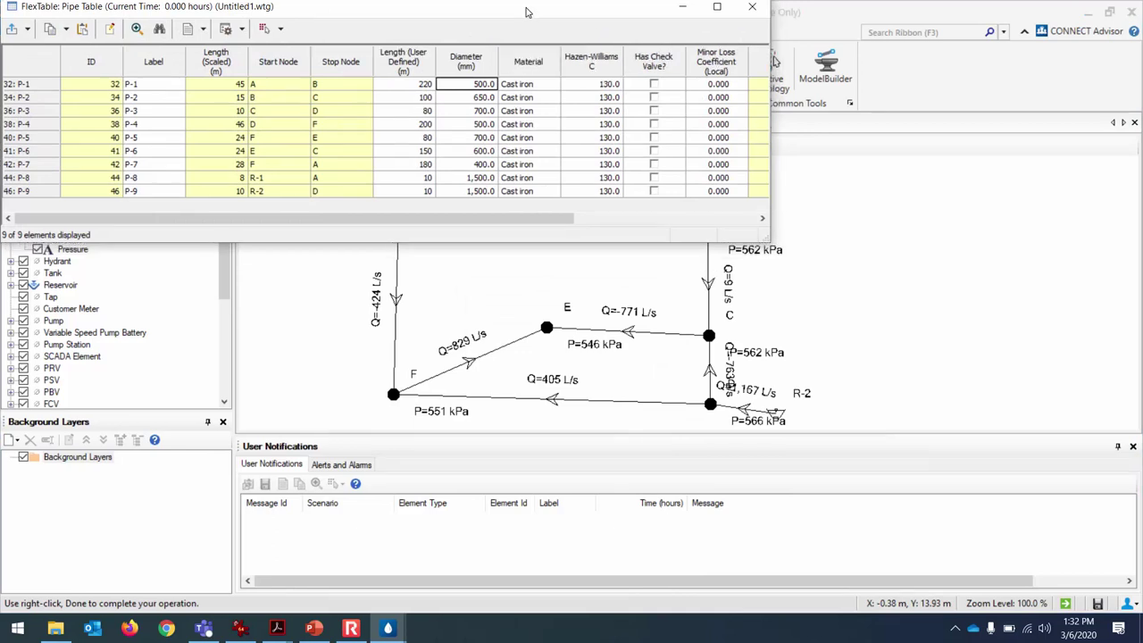
click(483, 117)
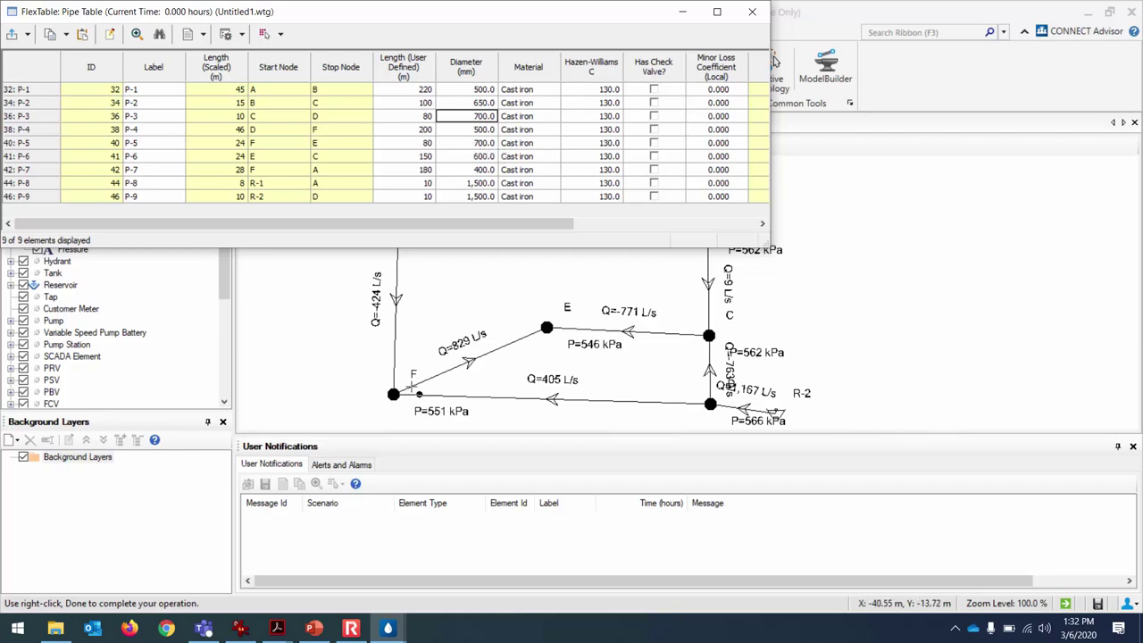
click(474, 146)
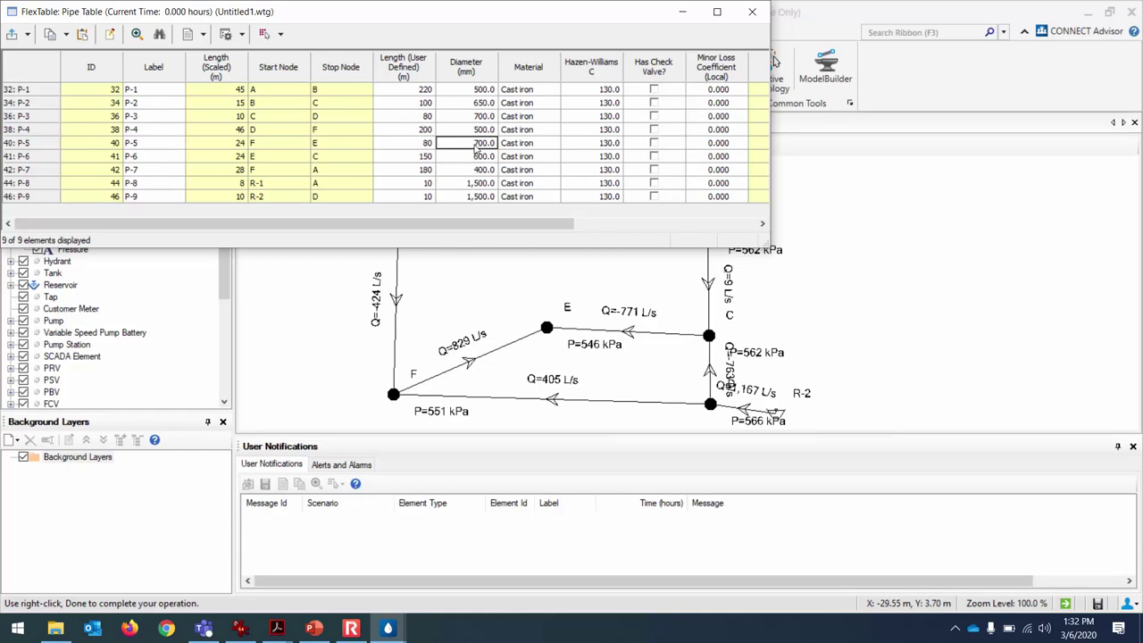
double_click(474, 144)
text(10)
key(Return)
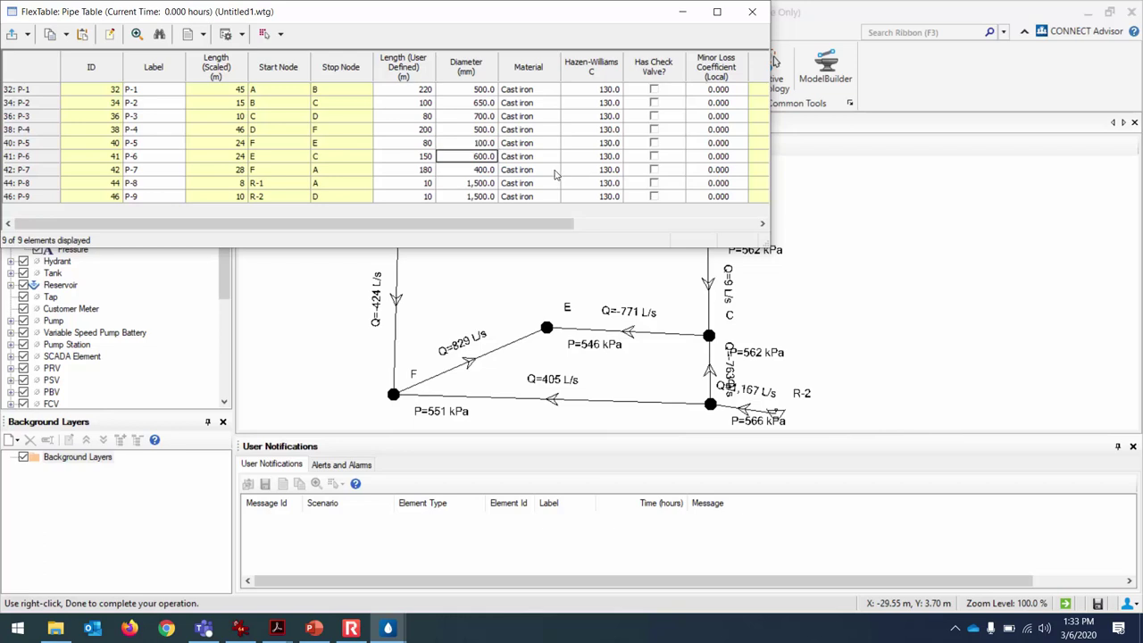
Step: Minimise the pipe table, recompute the Base scenario with the changed P-5 diameter and close the calculation summary
click(682, 12)
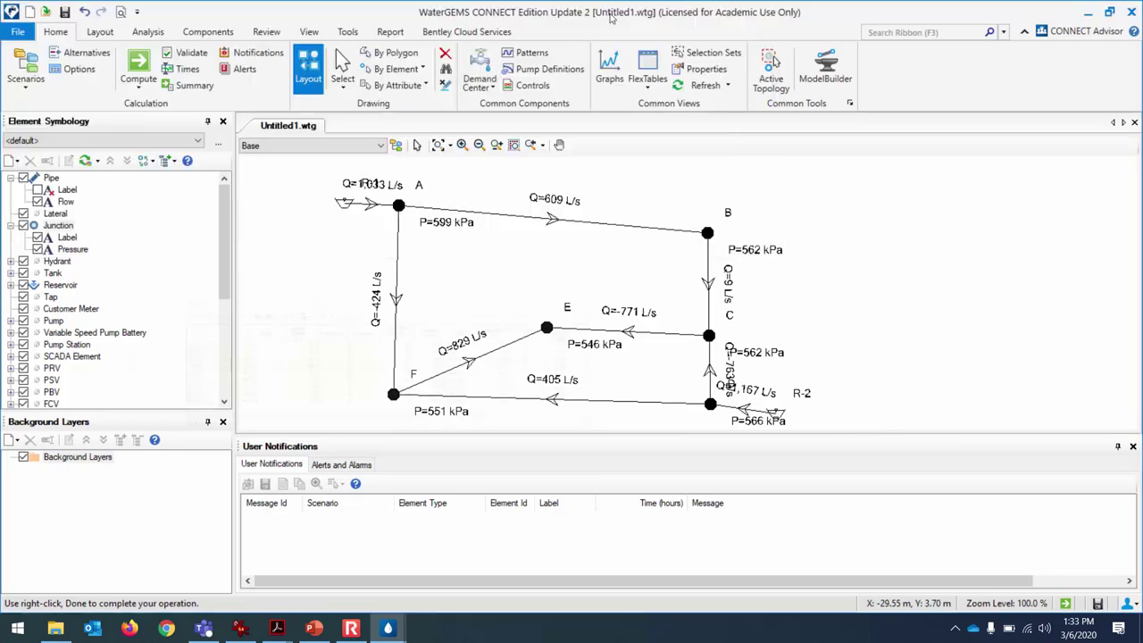
click(138, 67)
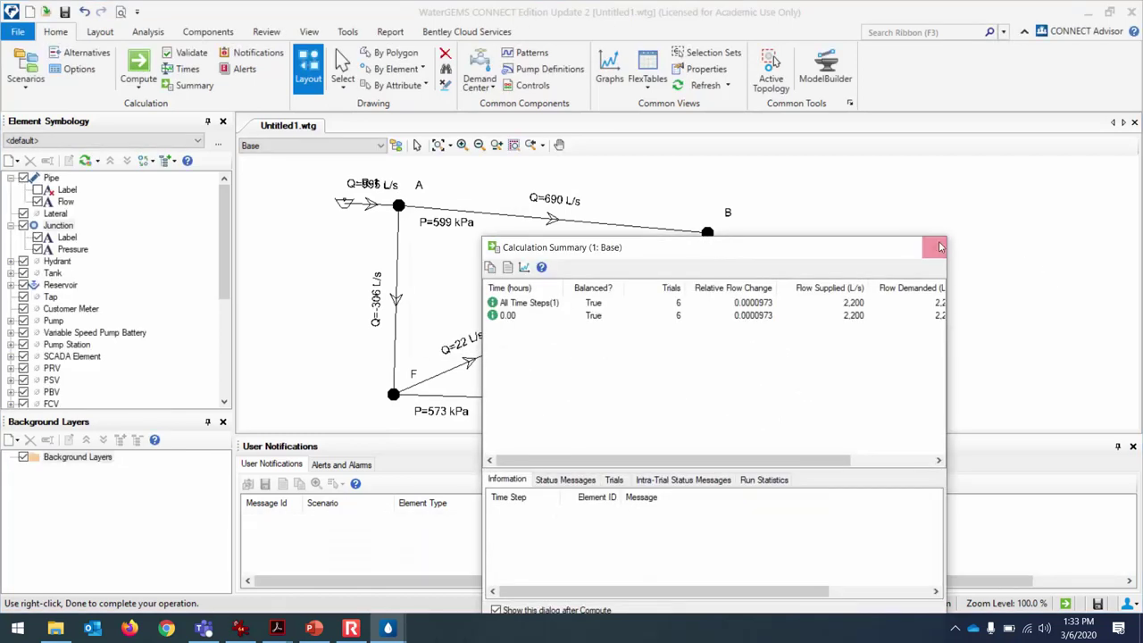
click(934, 250)
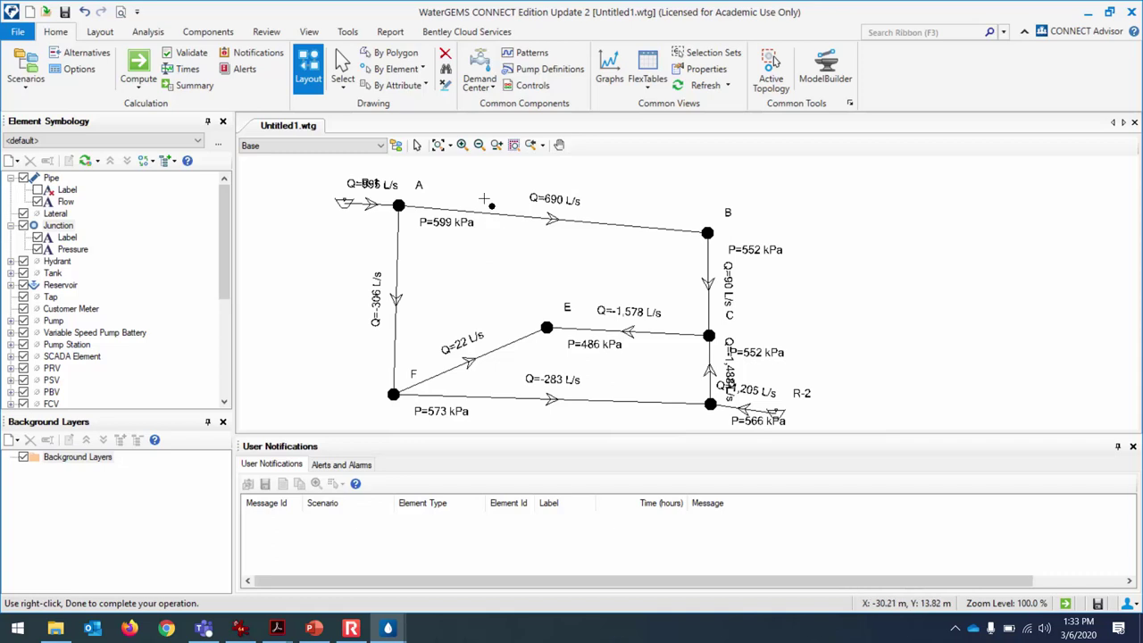
Step: Review the pipe diameters in the pipe FlexTable against the network drawing, and minimise the table again
mouse_move(399, 609)
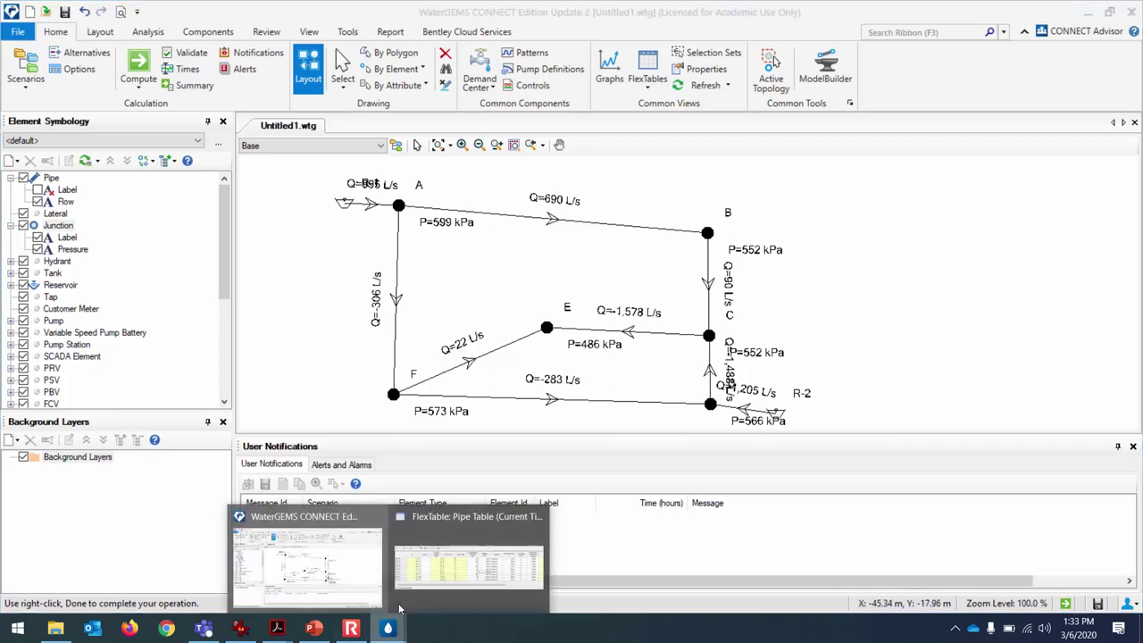
click(435, 576)
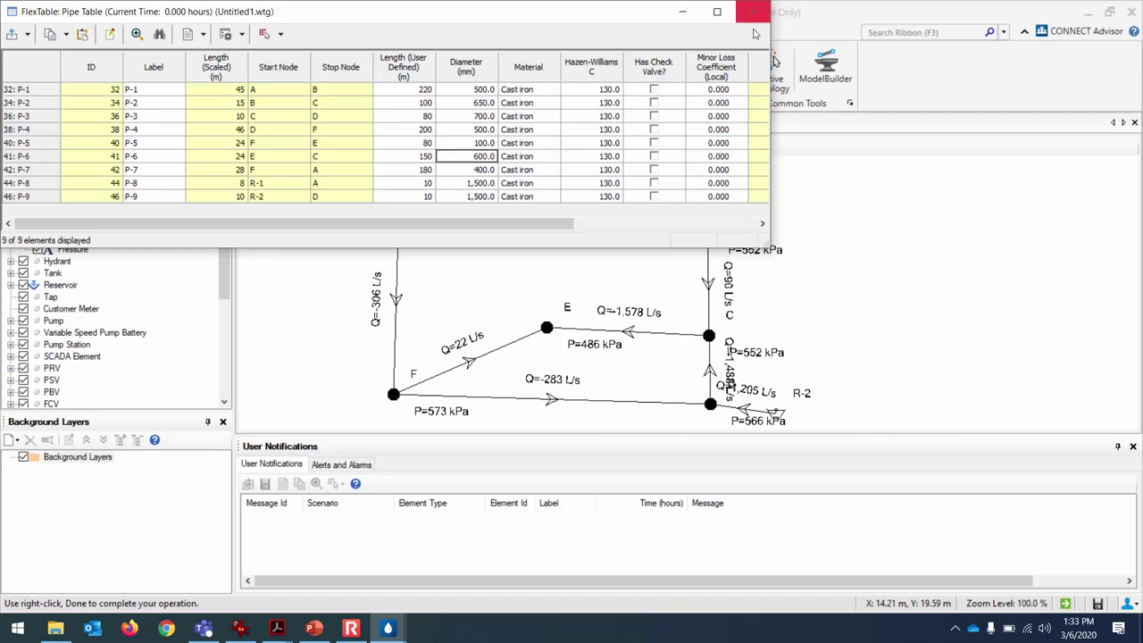
click(683, 13)
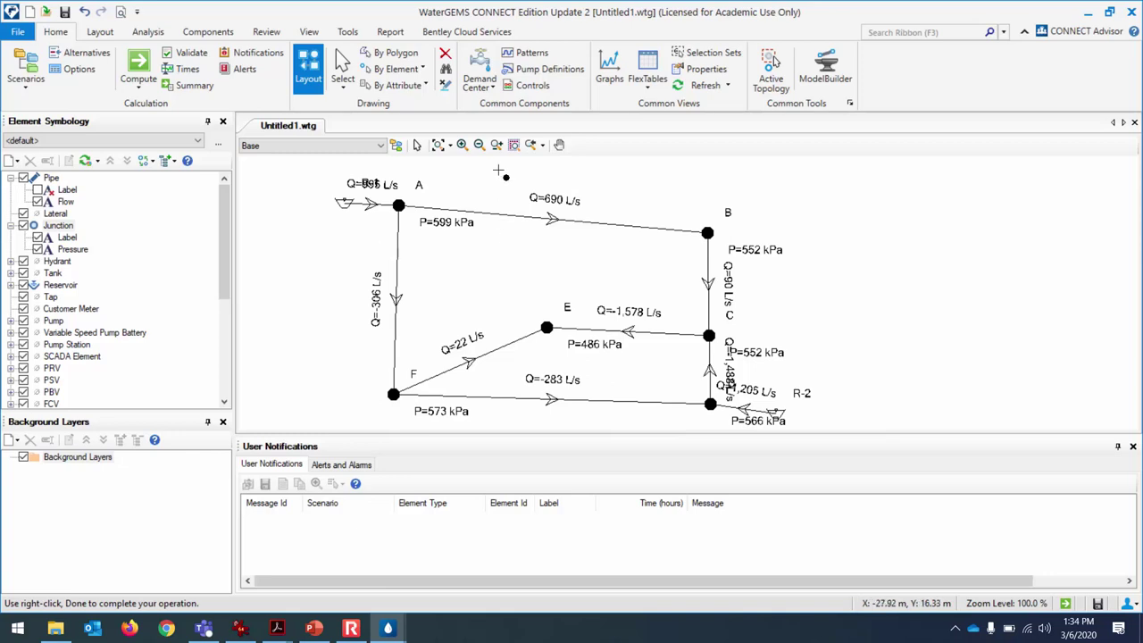
Step: Open the junction FlexTable and delete the fixed demand from the demand collection of junction B
click(649, 89)
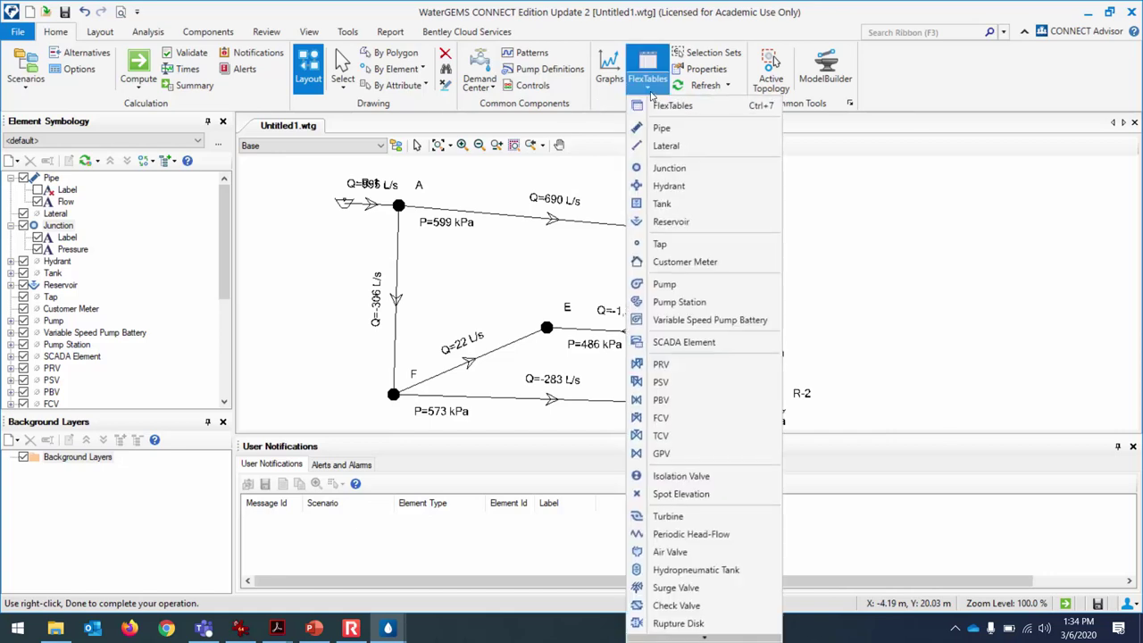
click(669, 169)
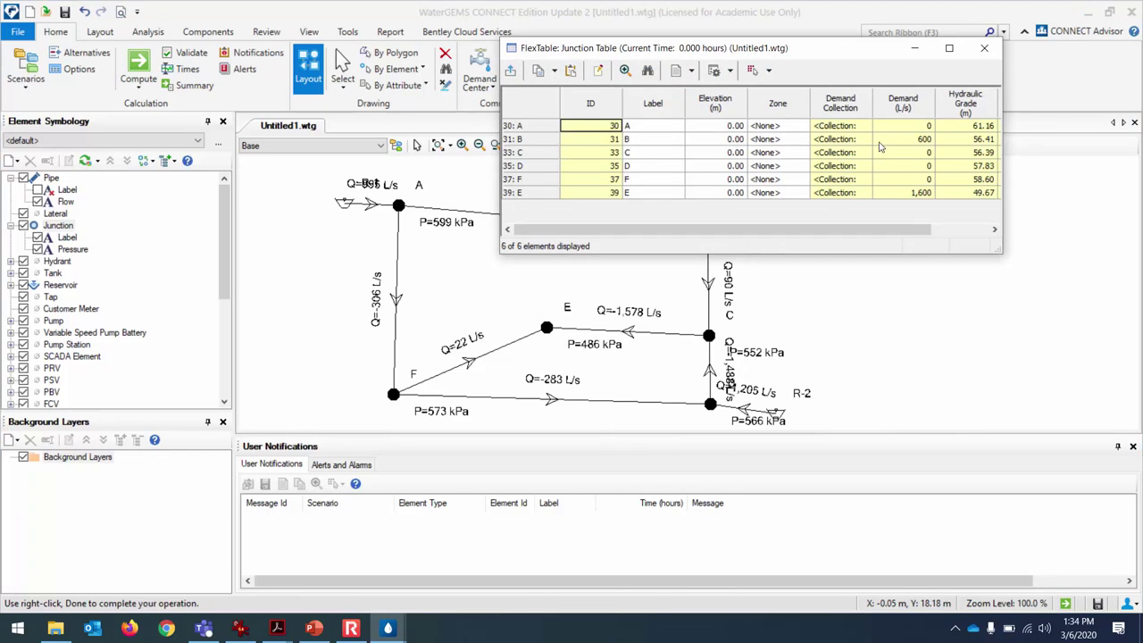
click(851, 141)
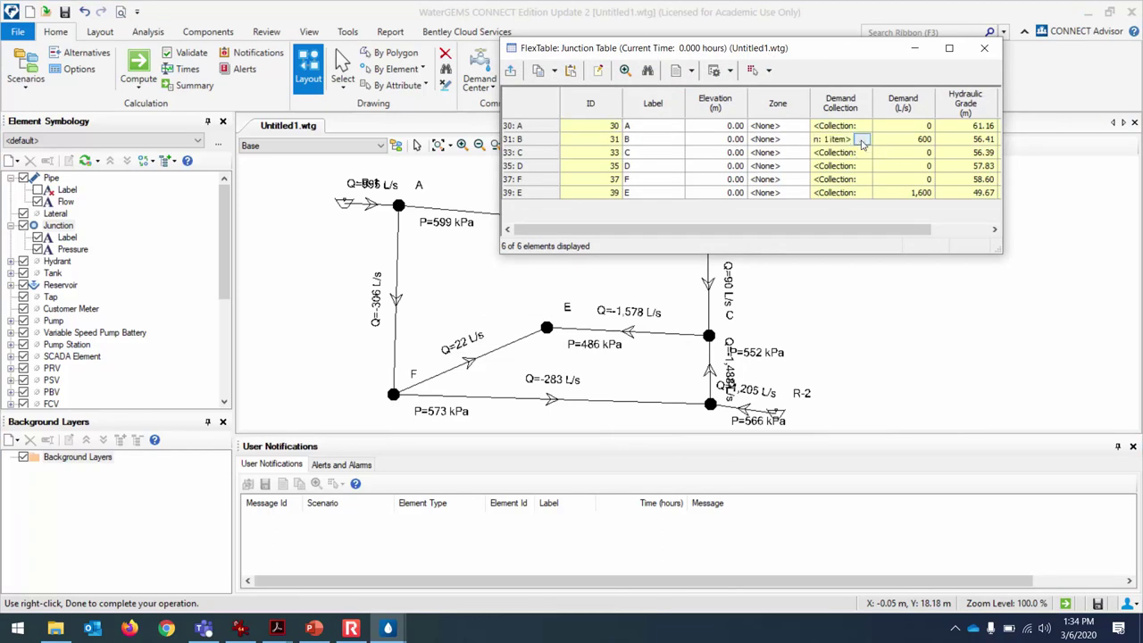
click(863, 140)
click(477, 205)
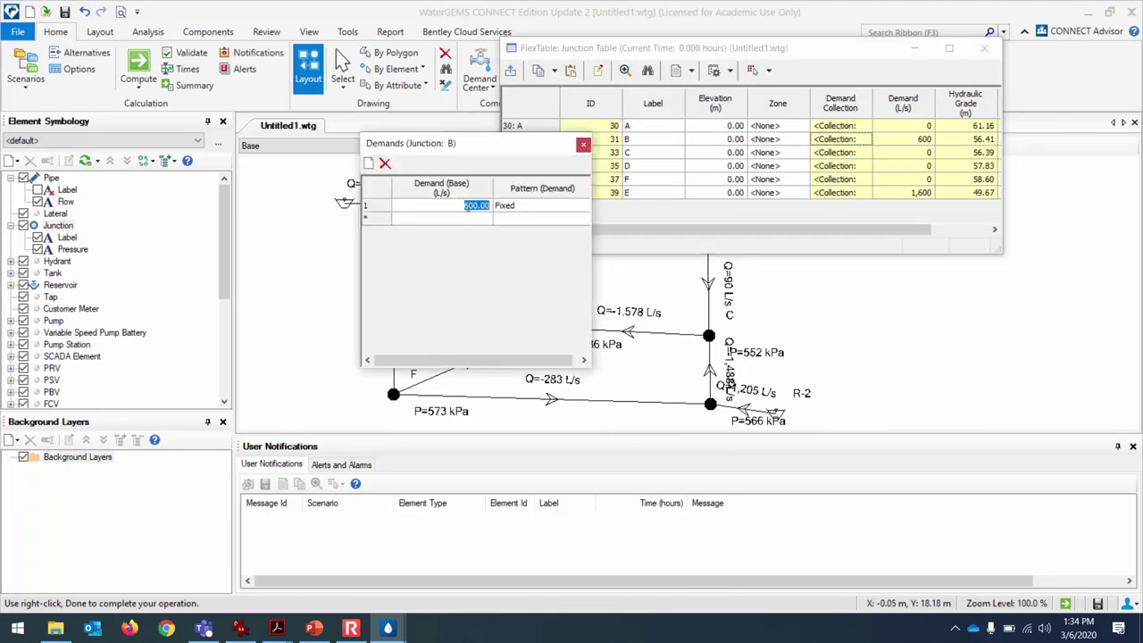
click(385, 165)
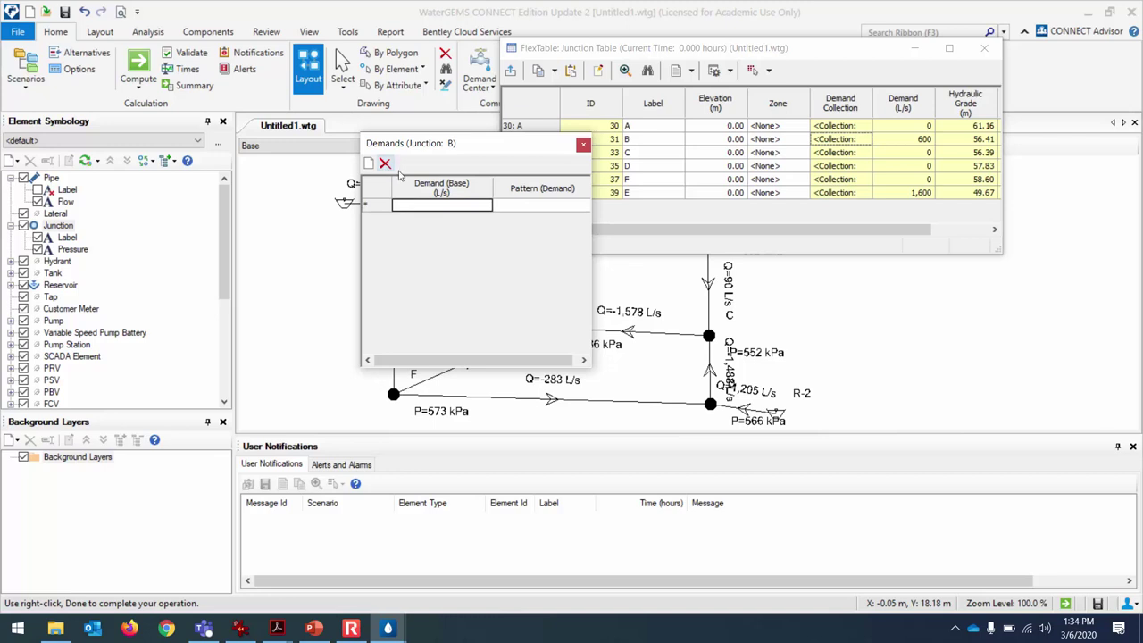
click(583, 145)
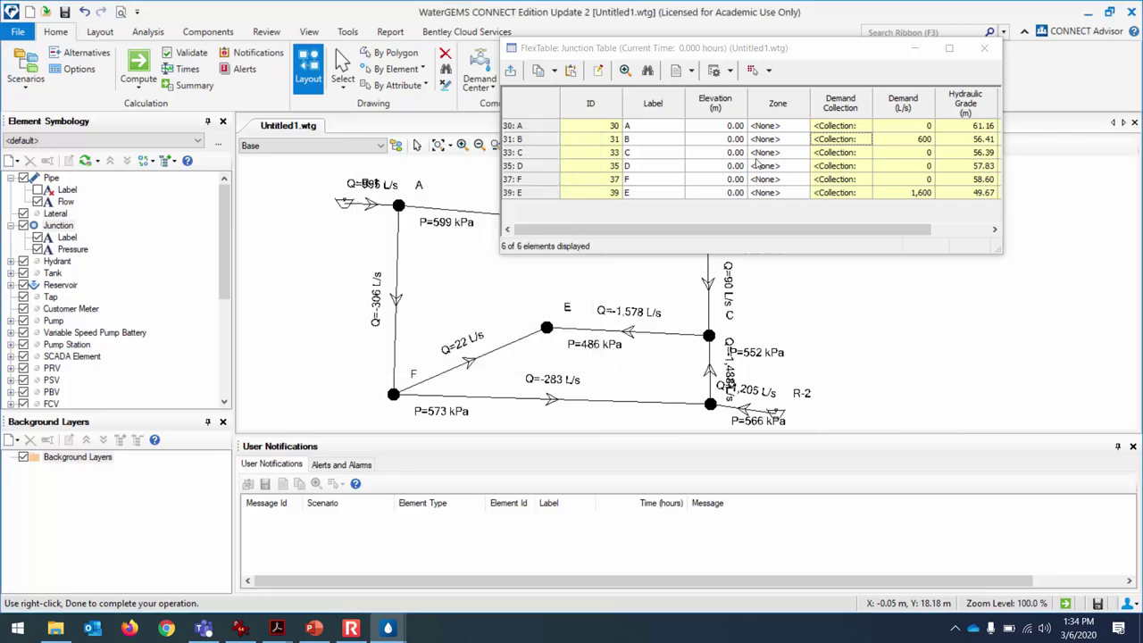
Step: Delete the fixed demand from the demand collection of junction E
click(816, 191)
click(859, 193)
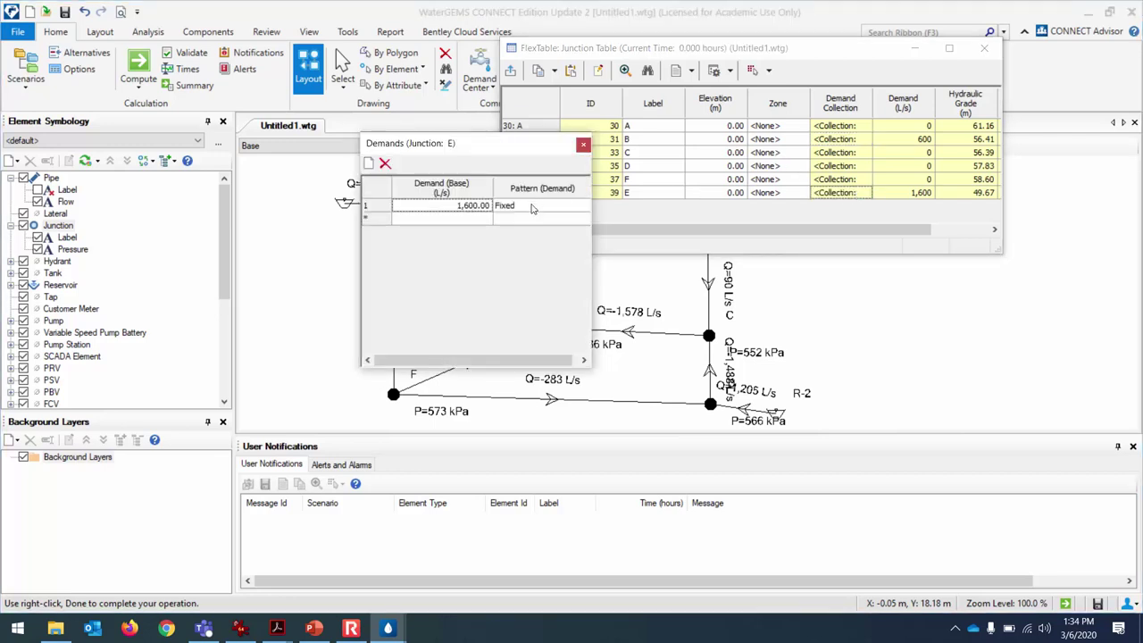
click(385, 163)
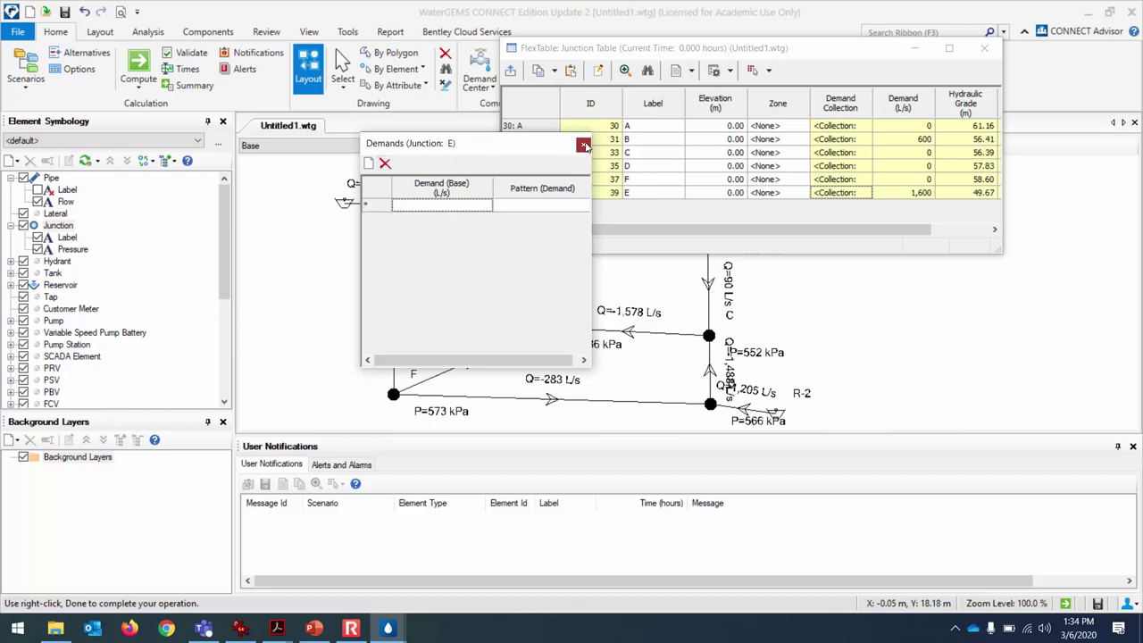
click(584, 145)
Step: Compute the Base scenario without junction demands, close the calculation summary and minimise the junction table
click(139, 62)
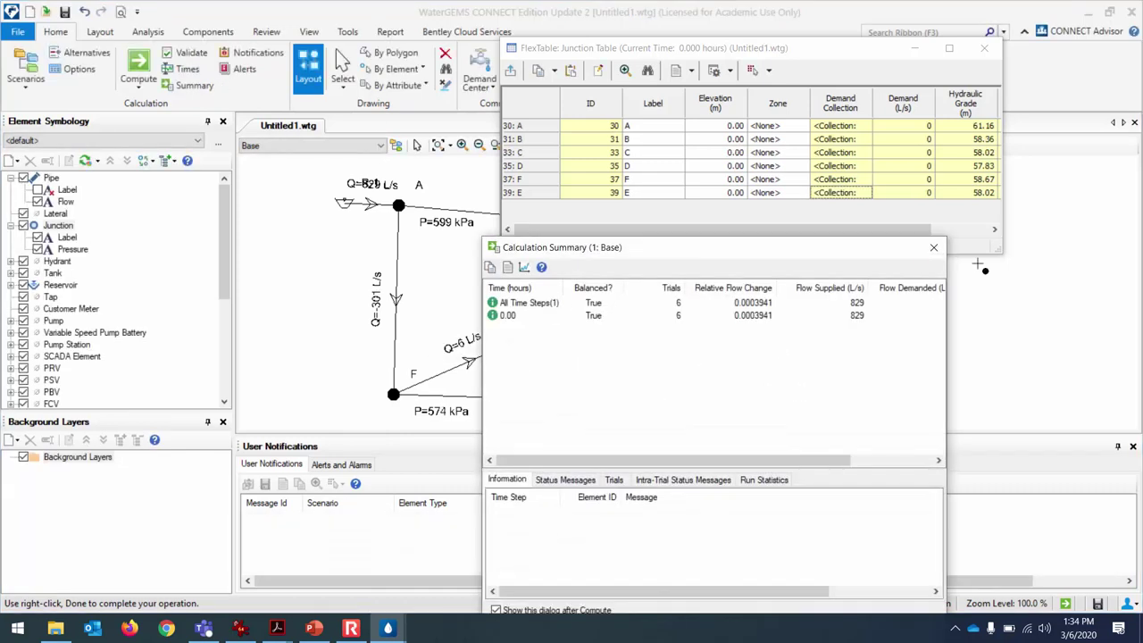
click(932, 247)
click(915, 48)
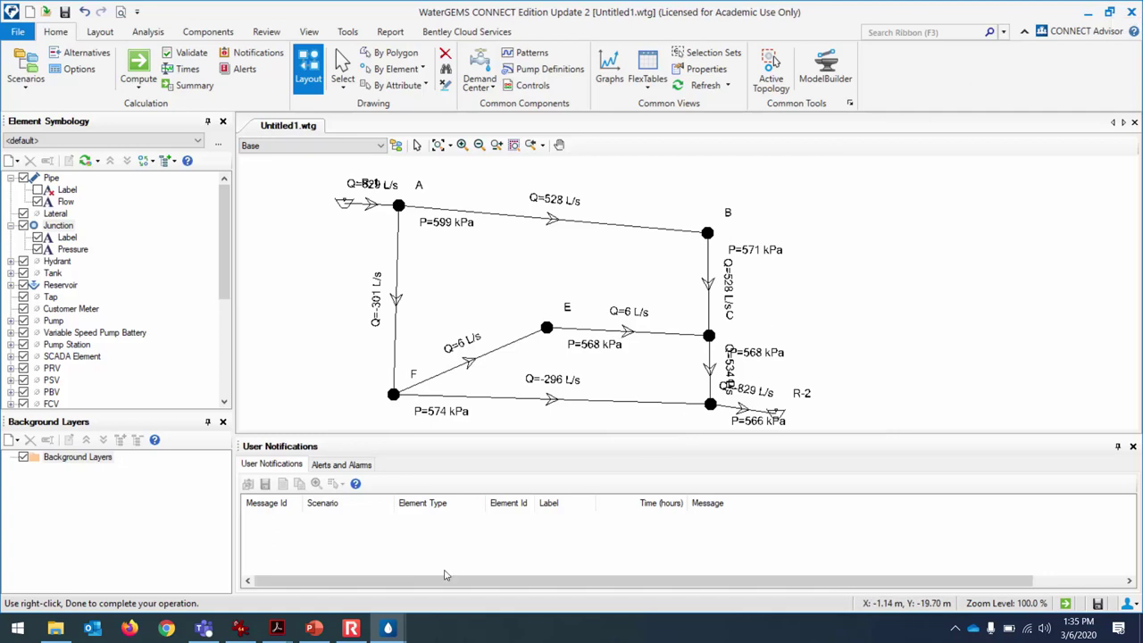
Step: Switch to the CE 331 Hydraulic Engineering presentation in PowerPoint and start the slide show from slide 249
click(313, 628)
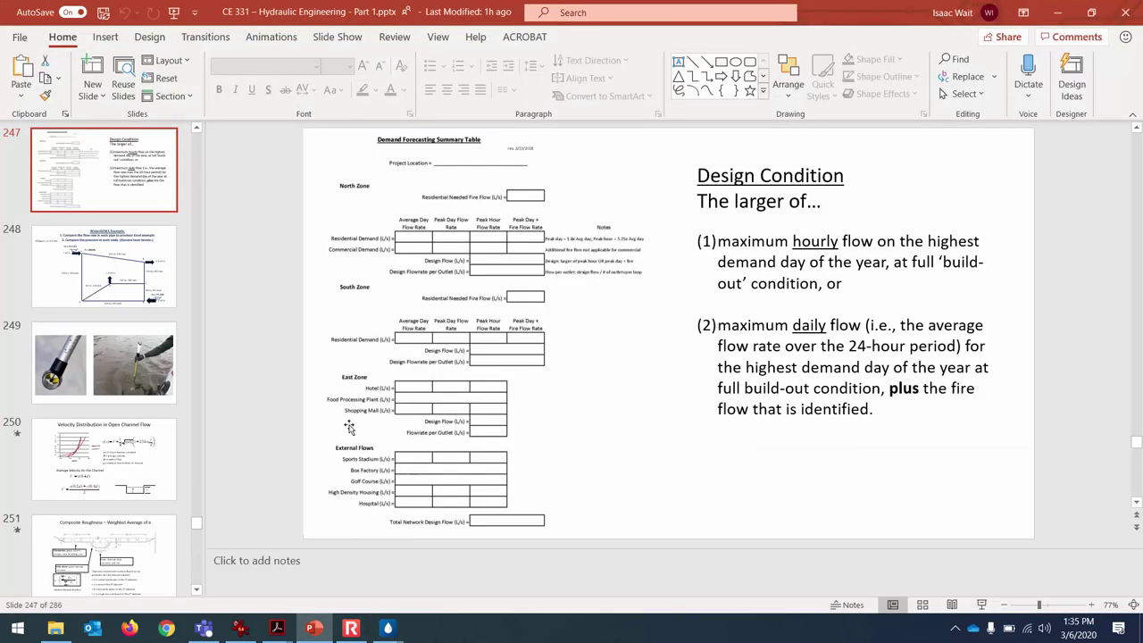
scroll(136, 420, down, 1)
click(130, 342)
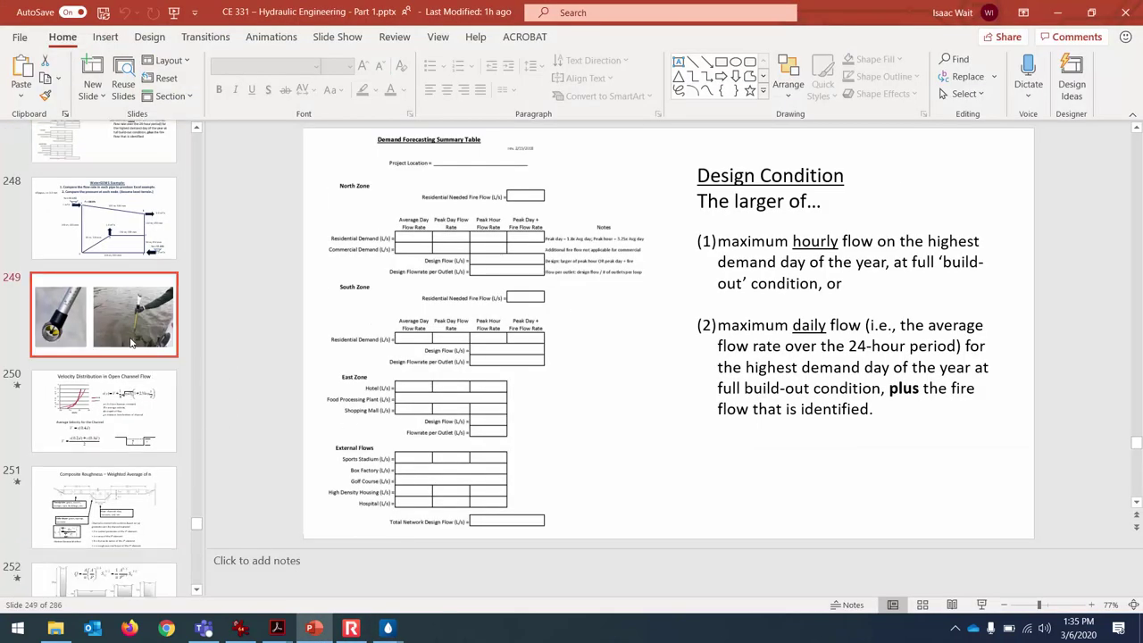
click(982, 606)
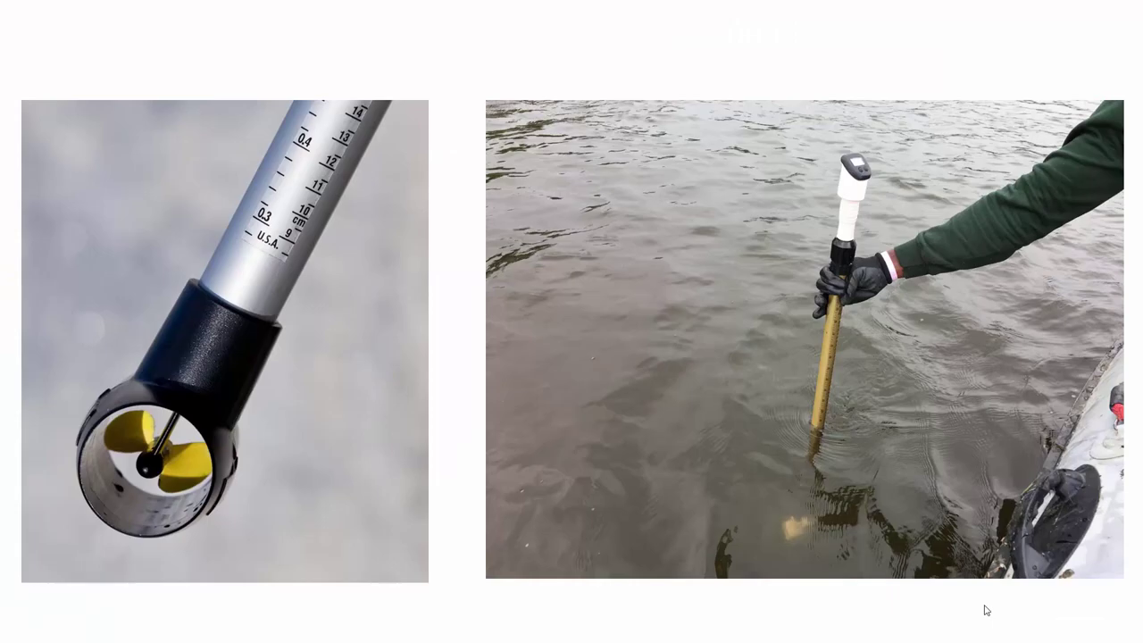
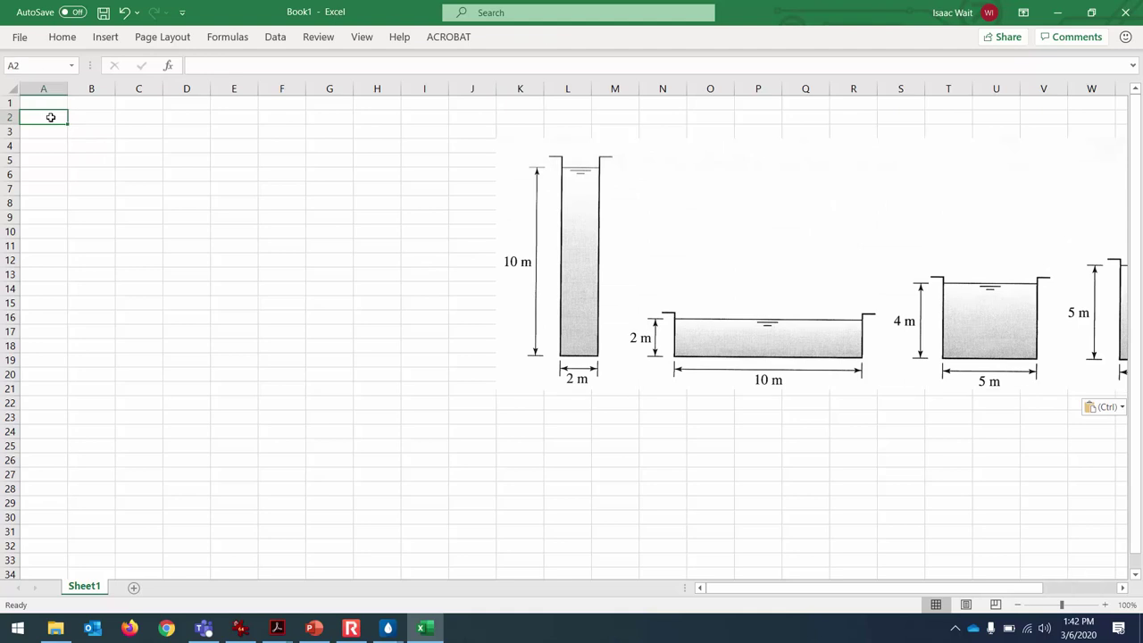
Step: Enter the channel width heading b (m) in cell A2 of the blank worksheet
text(b)
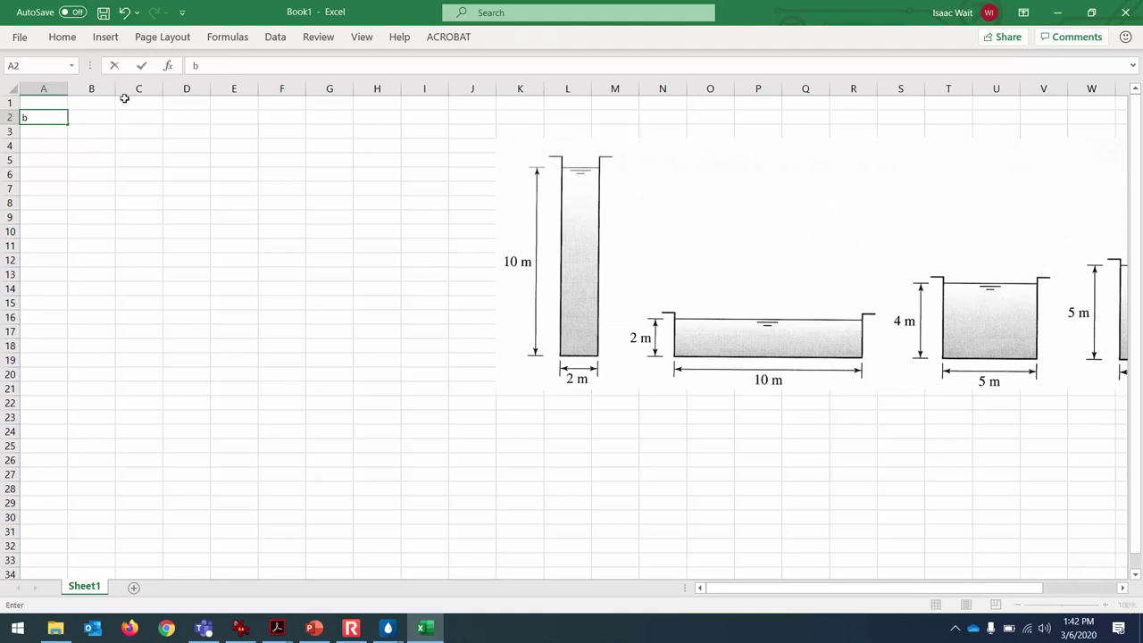
click(35, 121)
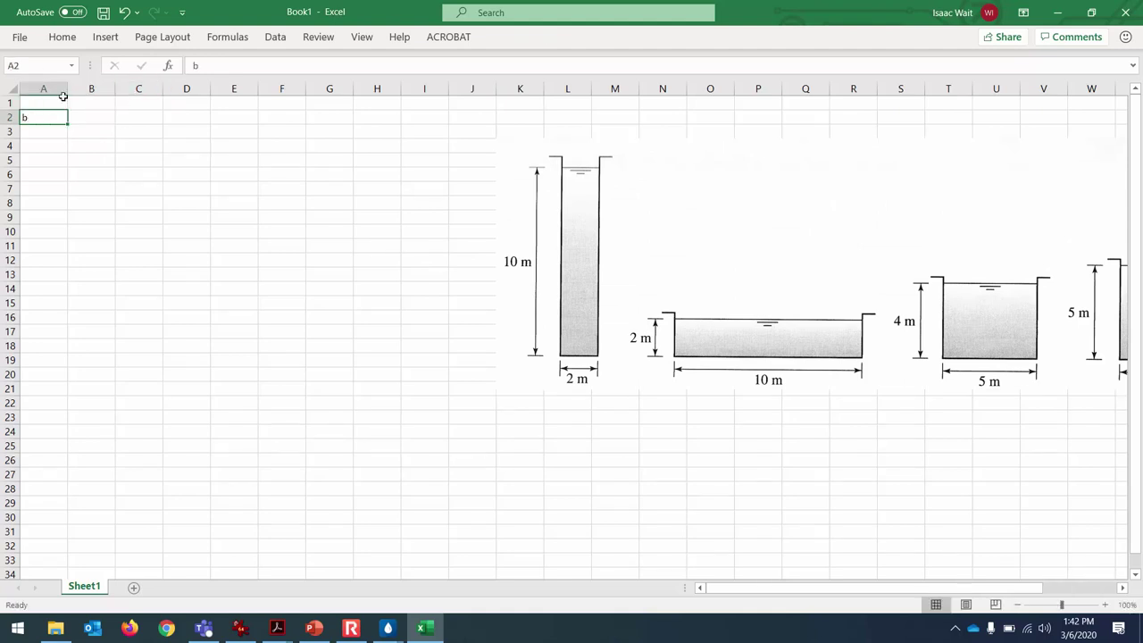
click(266, 68)
text((m))
key(Return)
Step: Shrink the pasted channel cross-section picture and place it over columns G to O, about rows 3 to 12
drag(759, 237, 546, 209)
drag(284, 108, 602, 234)
drag(740, 260, 561, 205)
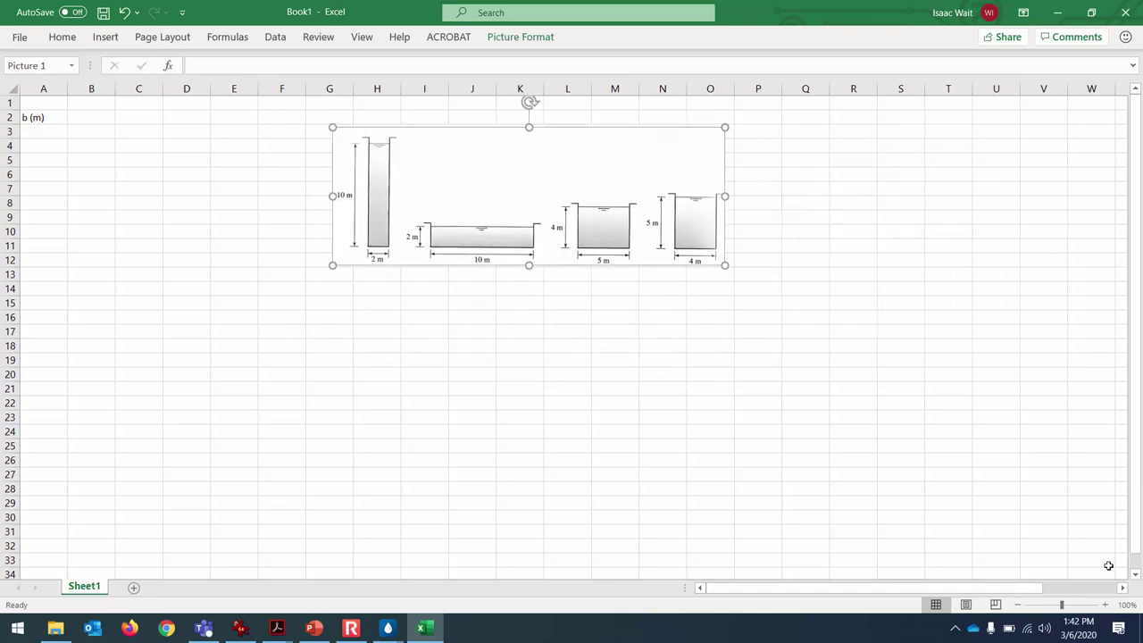
click(1104, 604)
click(1104, 605)
click(1104, 604)
click(1104, 604)
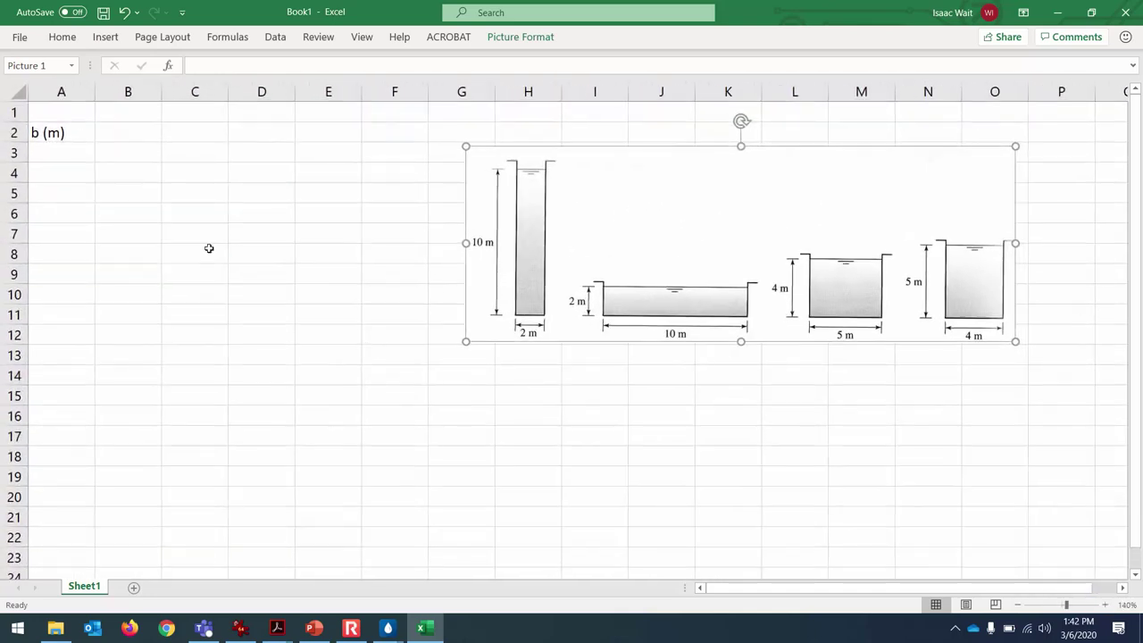
Step: Add the column headings y (m) in B2 and A (m2) in C2
click(114, 136)
double_click(116, 134)
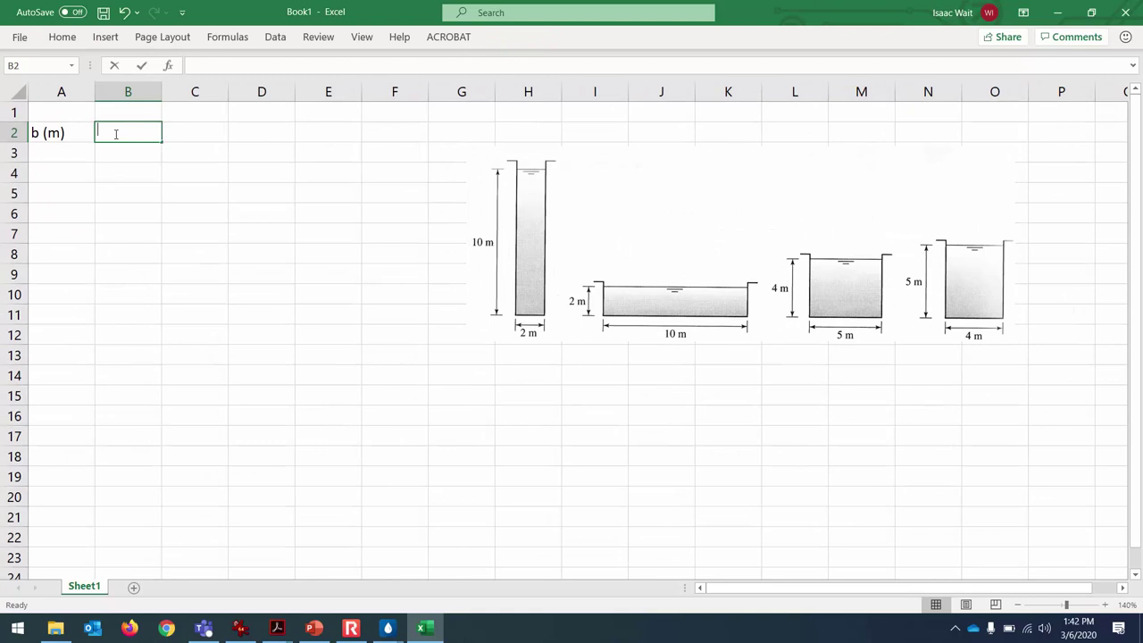
text(y (b)
key(BackSpace)
text(m))
key(Tab)
text(A)
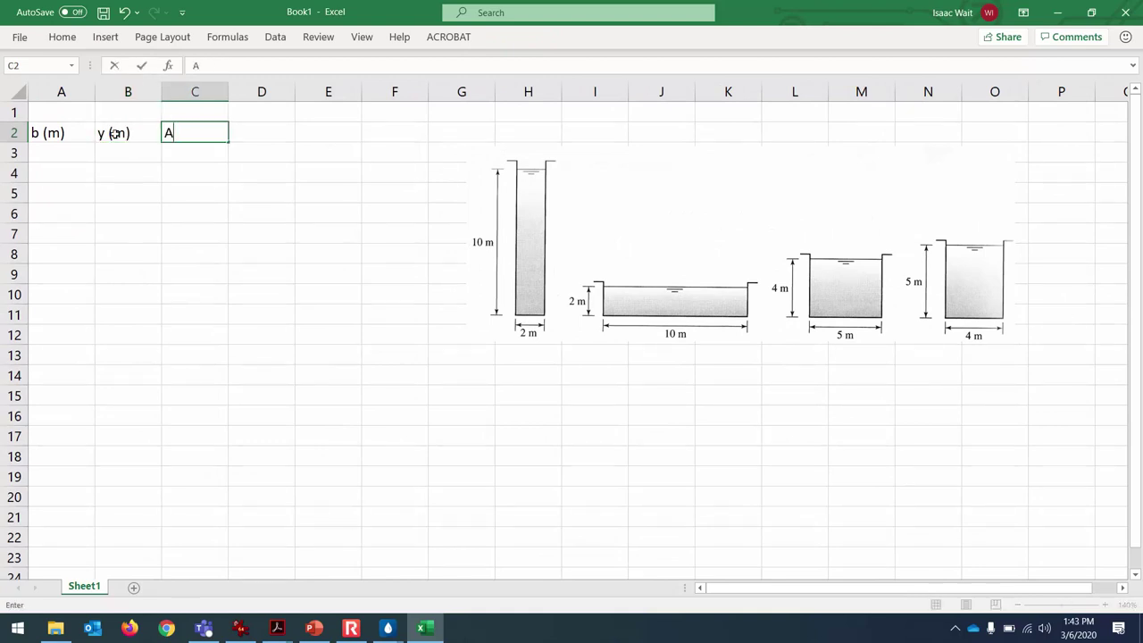
text( (m )
text())
key(Tab)
Step: Add the column headings P (m), R (m) and Q (m3/s) in cells D2 to F2
text(P (m))
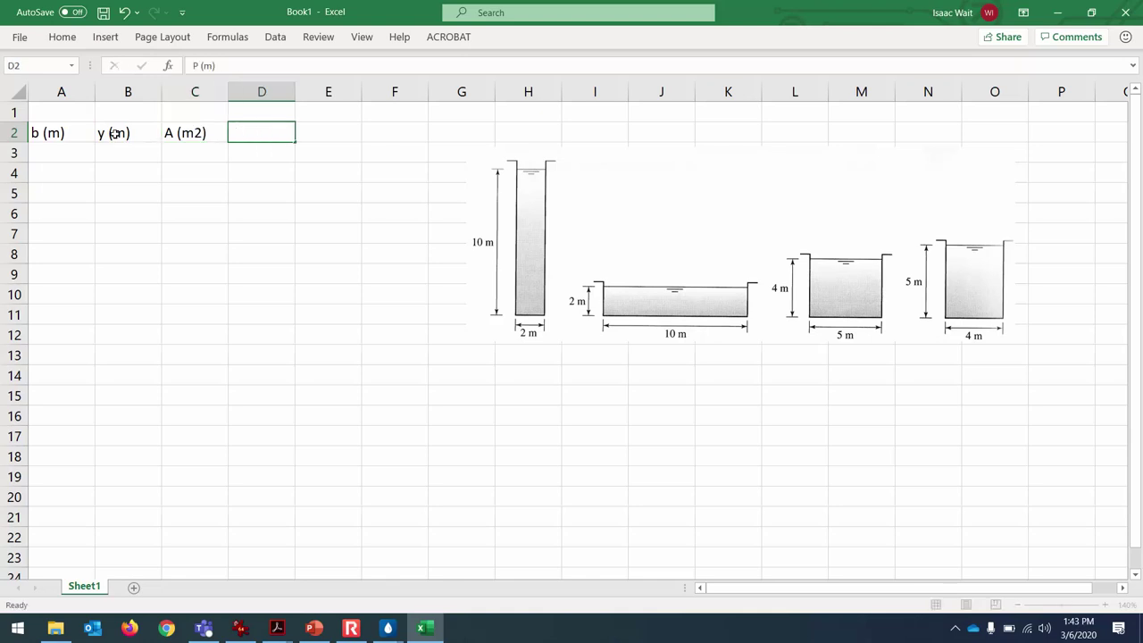
key(Tab)
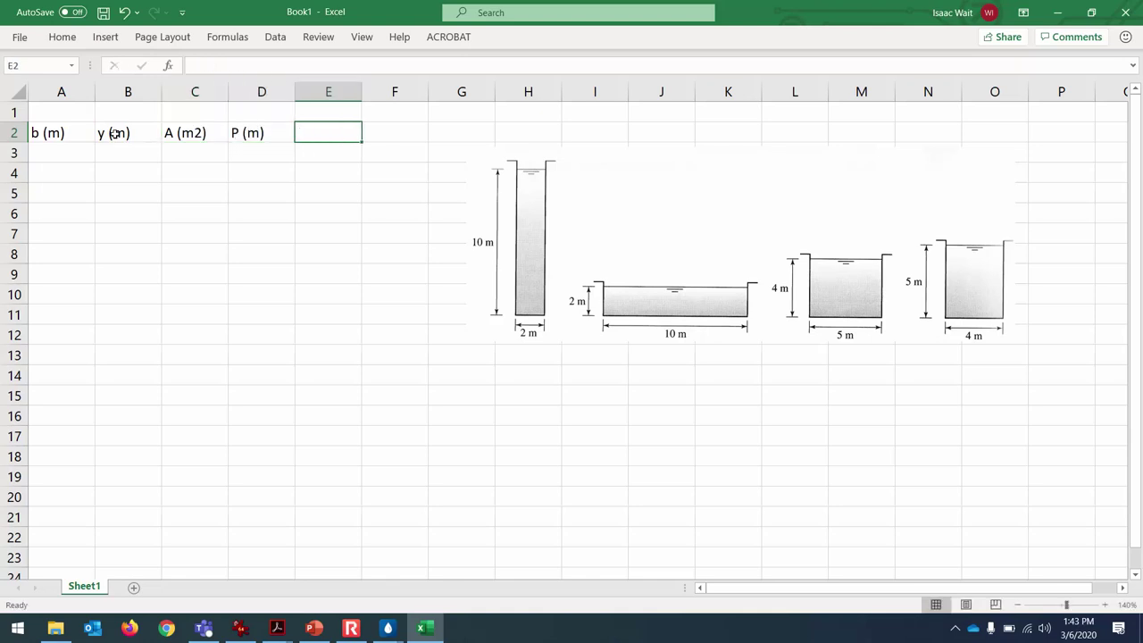
text(R (m))
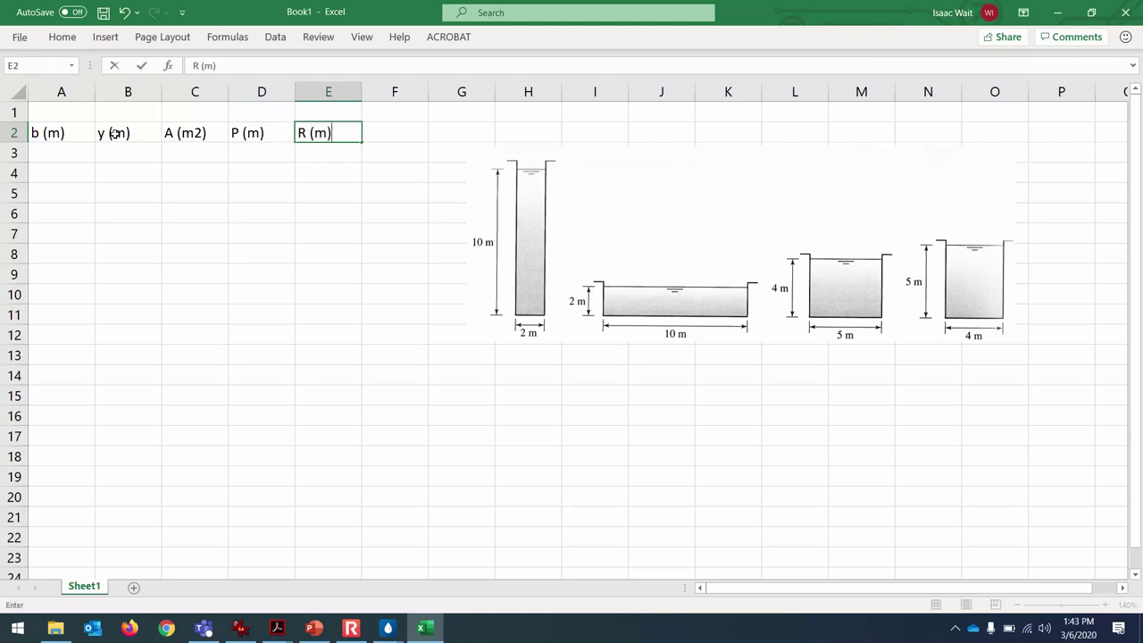
key(Tab)
text(Q (m3/s)
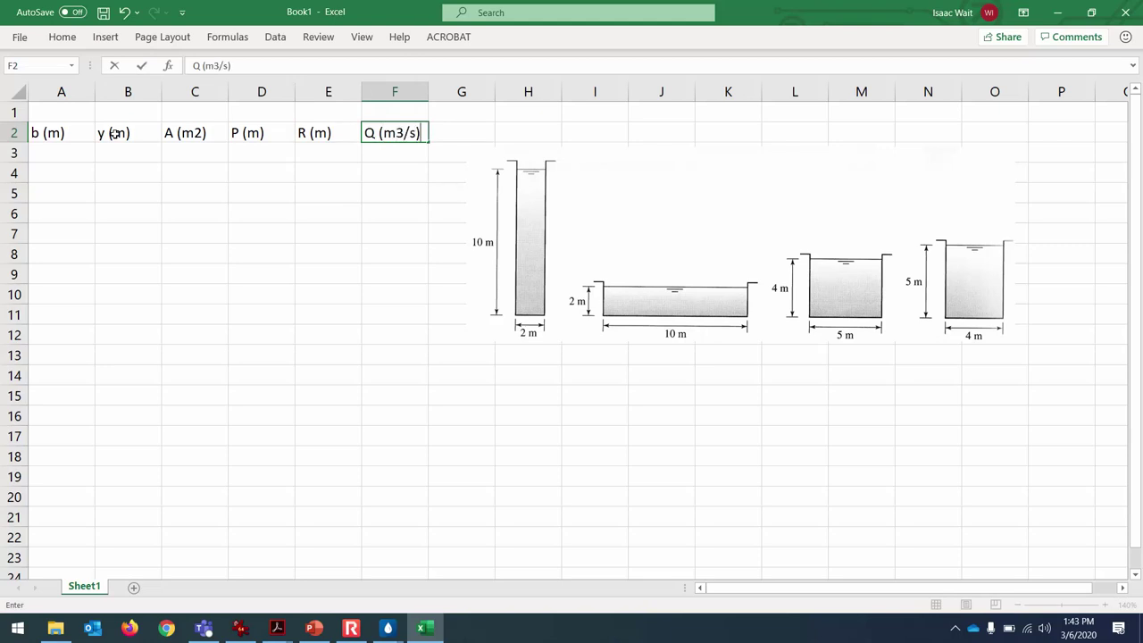
key(Return)
key(Left)
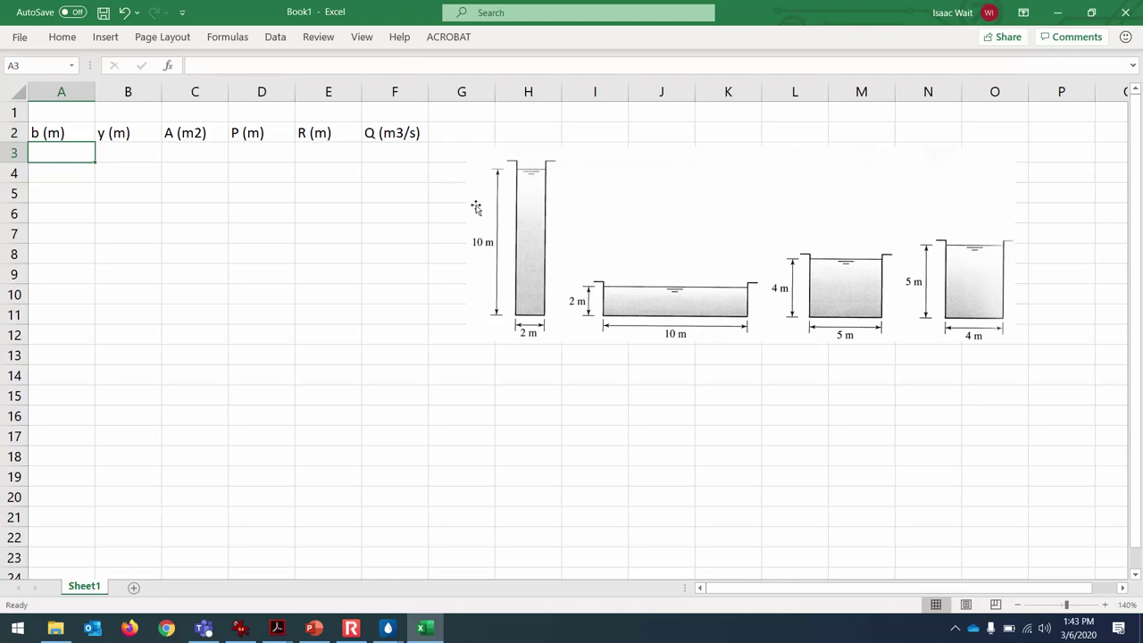
Step: Enter the channel widths 2, 10, 5 and 4 in cells A3 to A6
text(2)
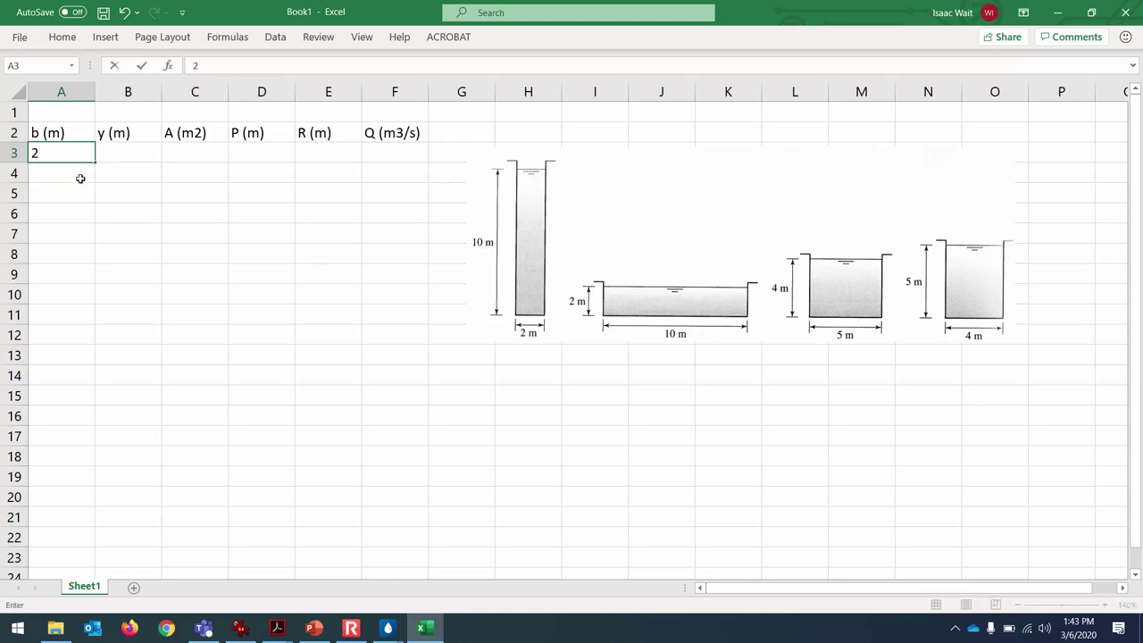
key(Return)
text(10)
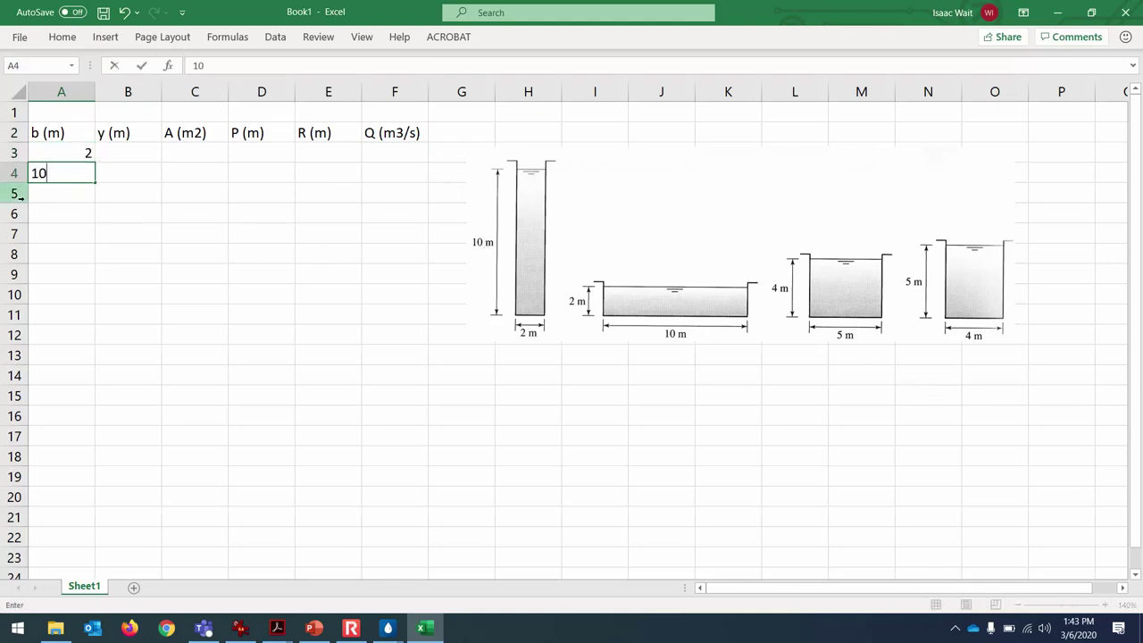
key(Return)
text(5)
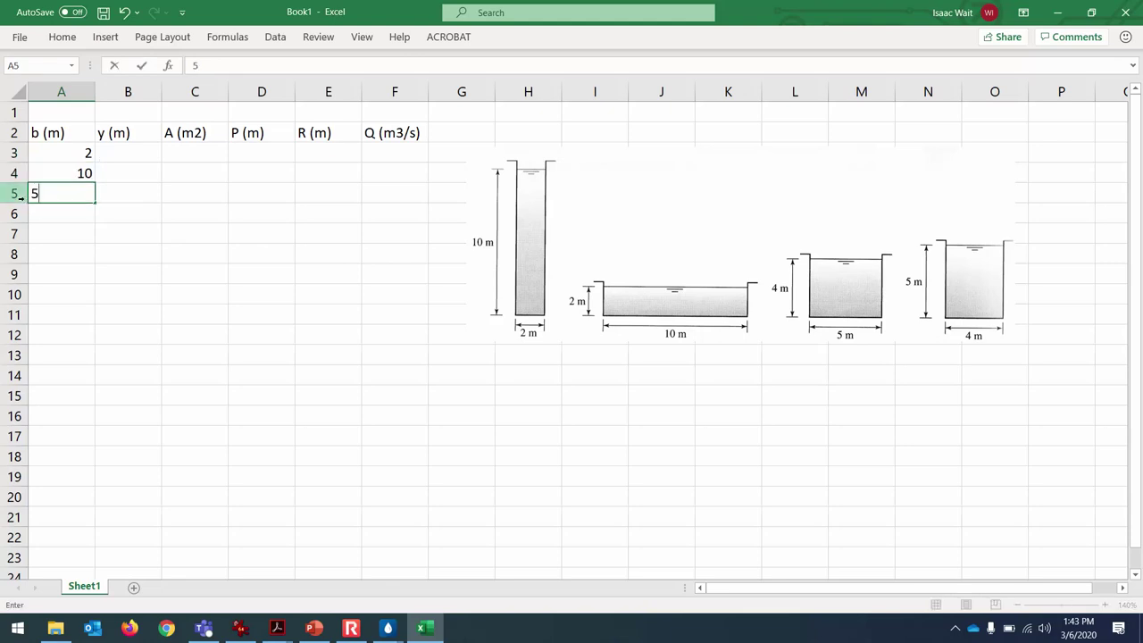
key(Return)
text(4)
key(Return)
Step: Move the channel cross-section picture up beside the table so it starts in row 1
drag(627, 247, 609, 201)
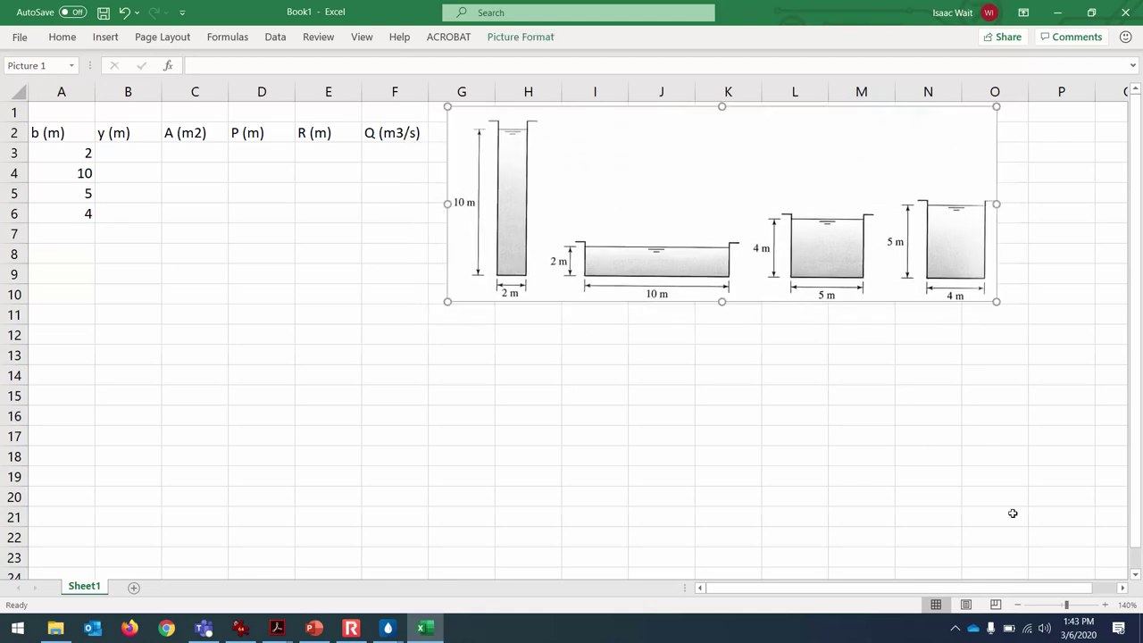
click(1105, 604)
click(1105, 604)
drag(754, 499, 754, 523)
drag(768, 587, 730, 593)
Step: Enter the water depths 10, 2, 4 and 5 in cells B3 to B6
click(139, 165)
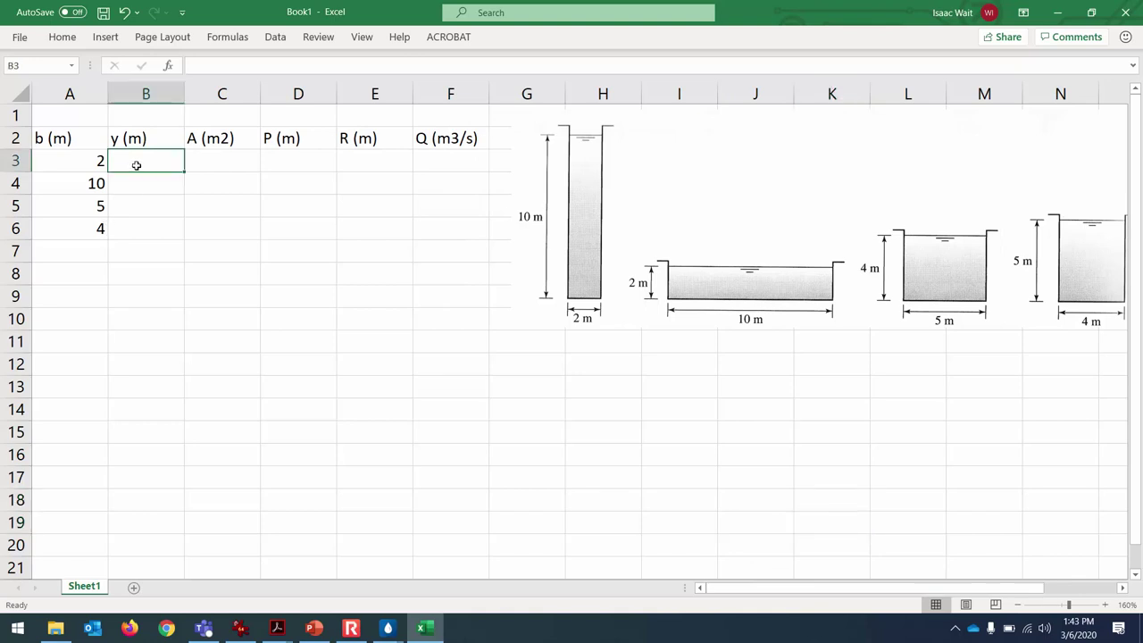
text(10)
key(Return)
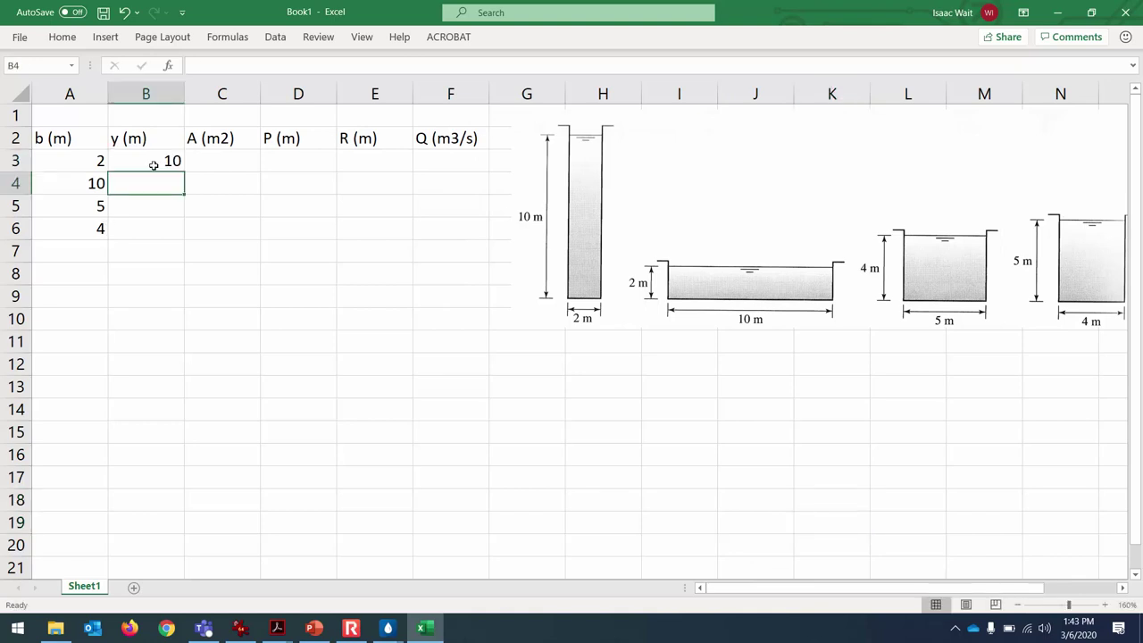
text(2)
key(Return)
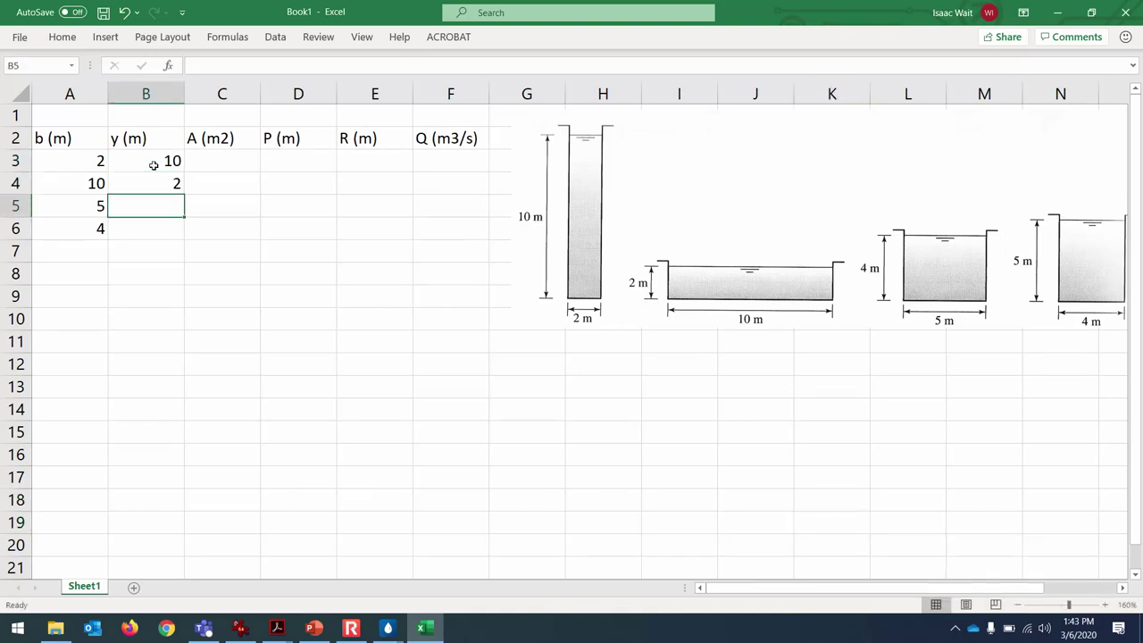
text(4)
key(Return)
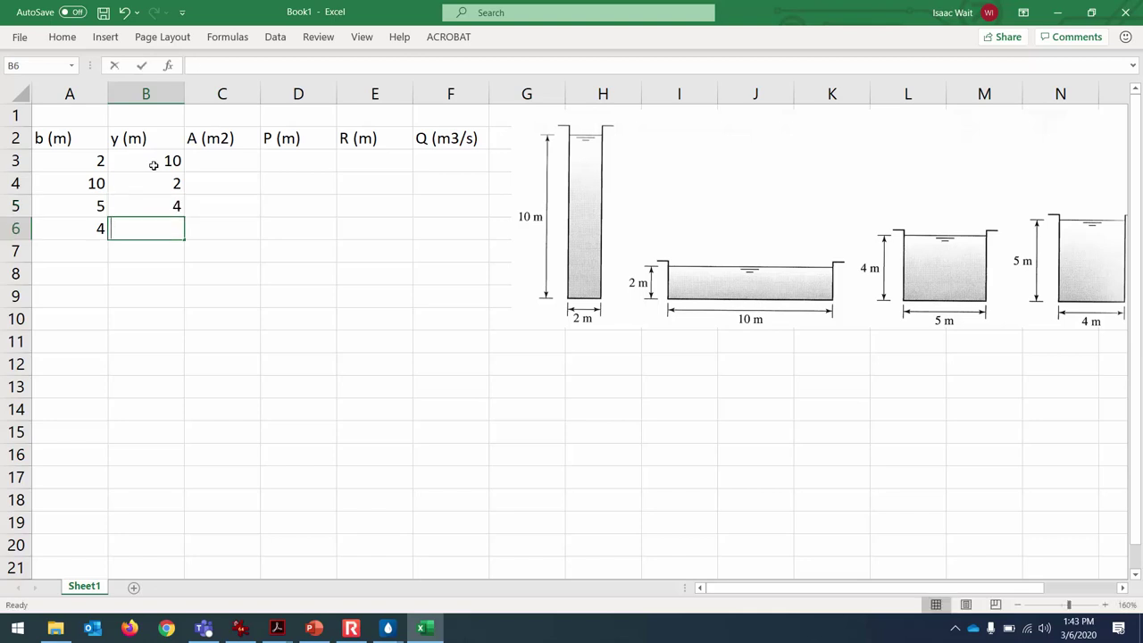
text(5)
key(Return)
Step: Calculate the flow area in C3 with =A3*B3 and fill the formula down to C6
click(218, 158)
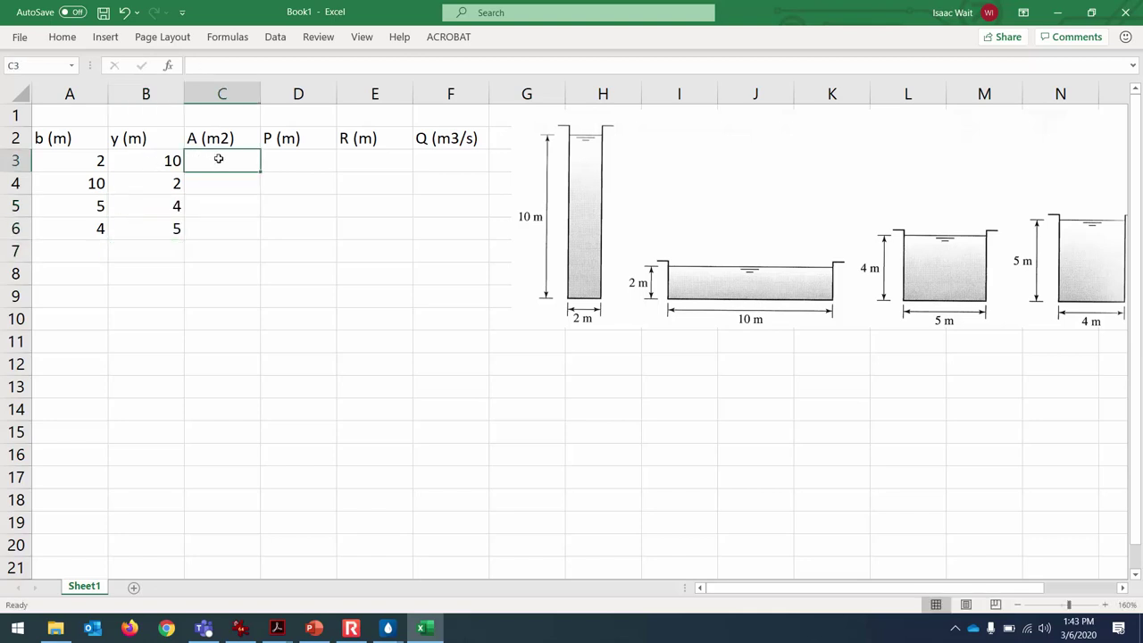
text(=)
click(87, 160)
text(*)
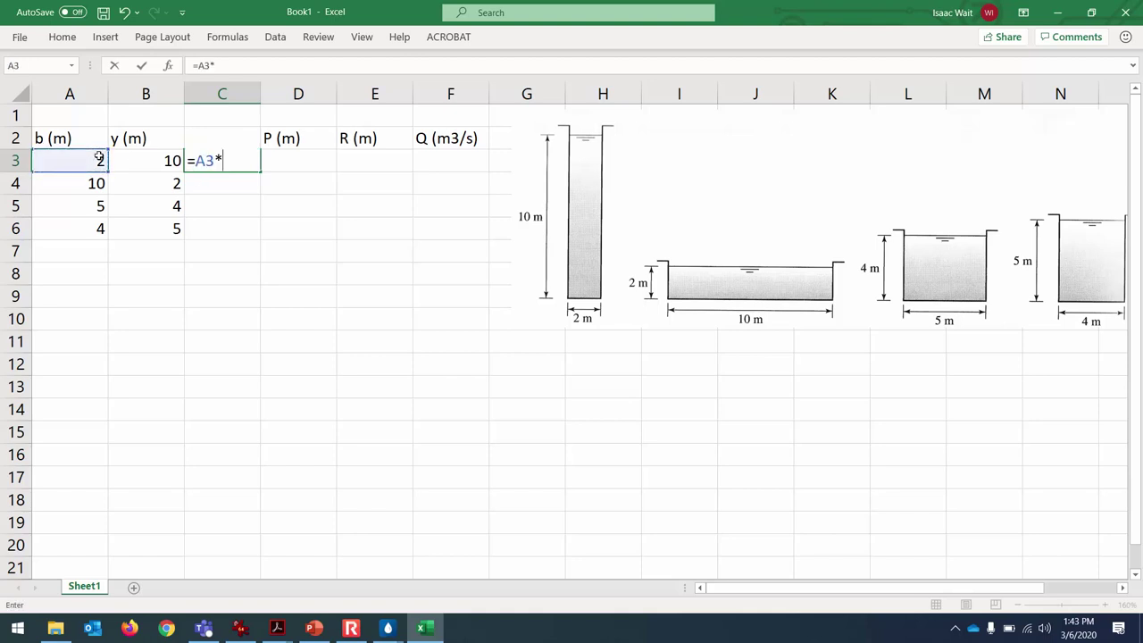
click(143, 157)
key(Return)
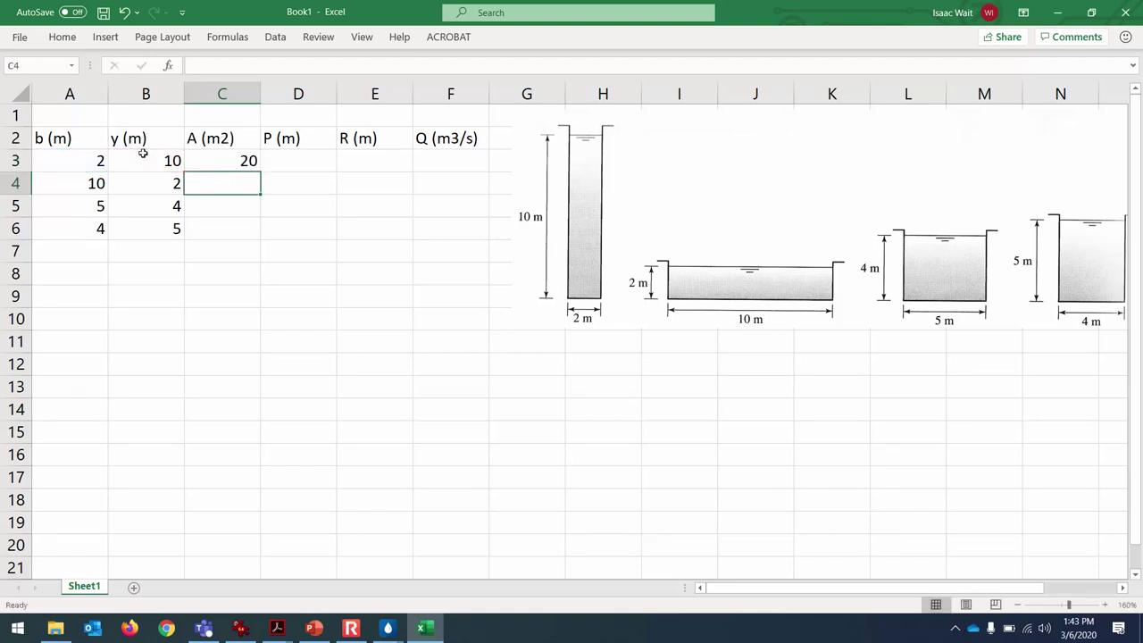
click(239, 168)
drag(260, 170, 257, 239)
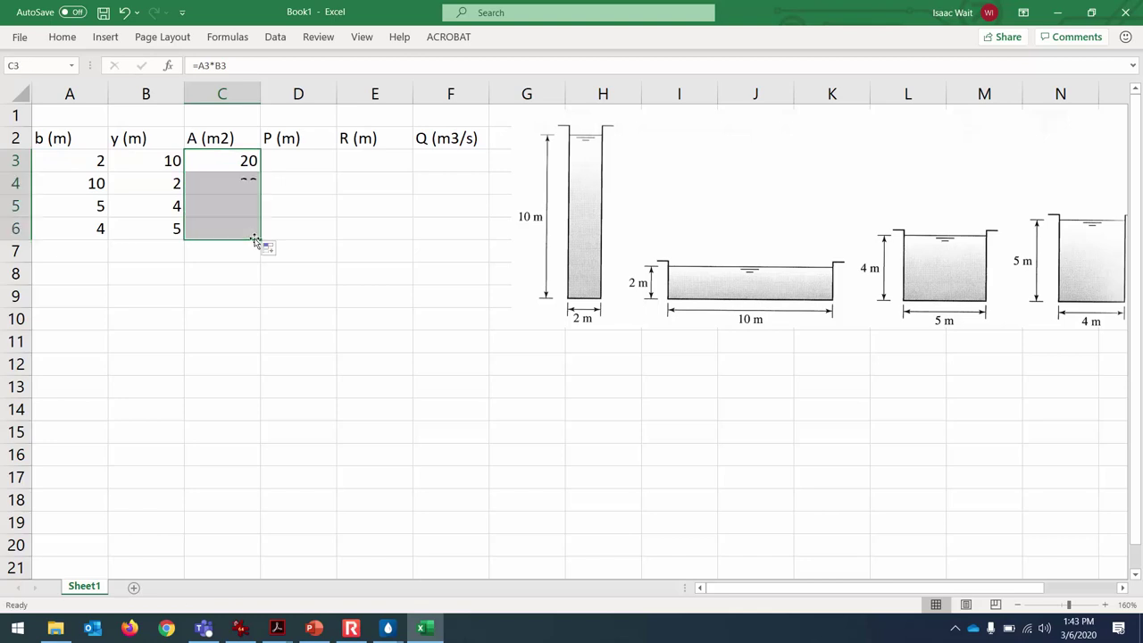
Step: Calculate the wetted perimeter in D3 with =A3+2*B3 and fill the formula down to D6
click(312, 157)
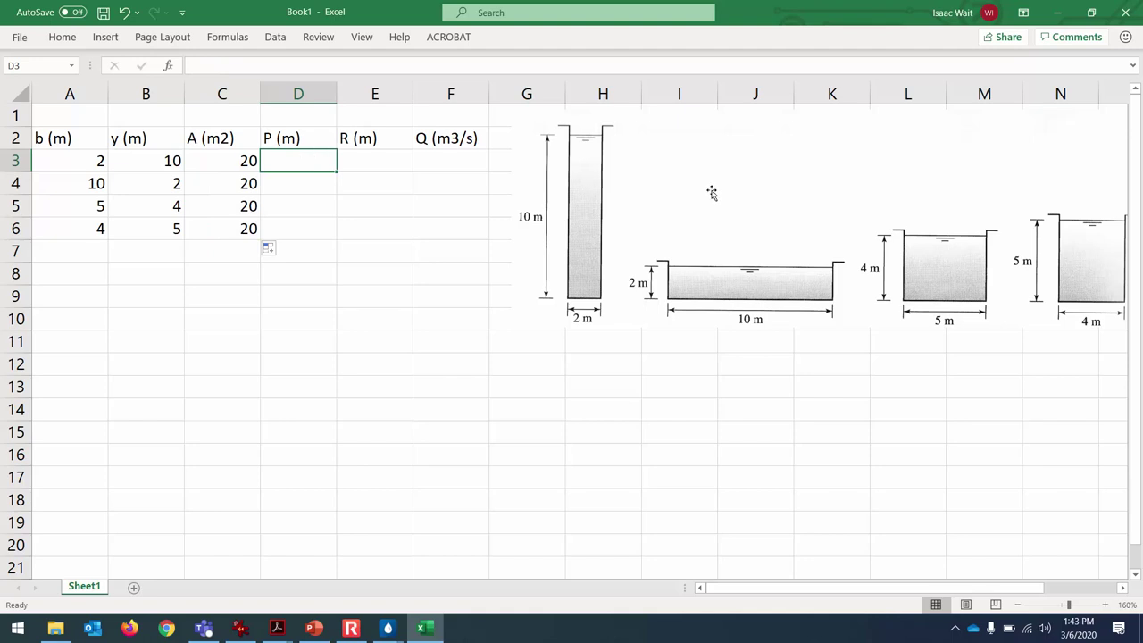
text(=)
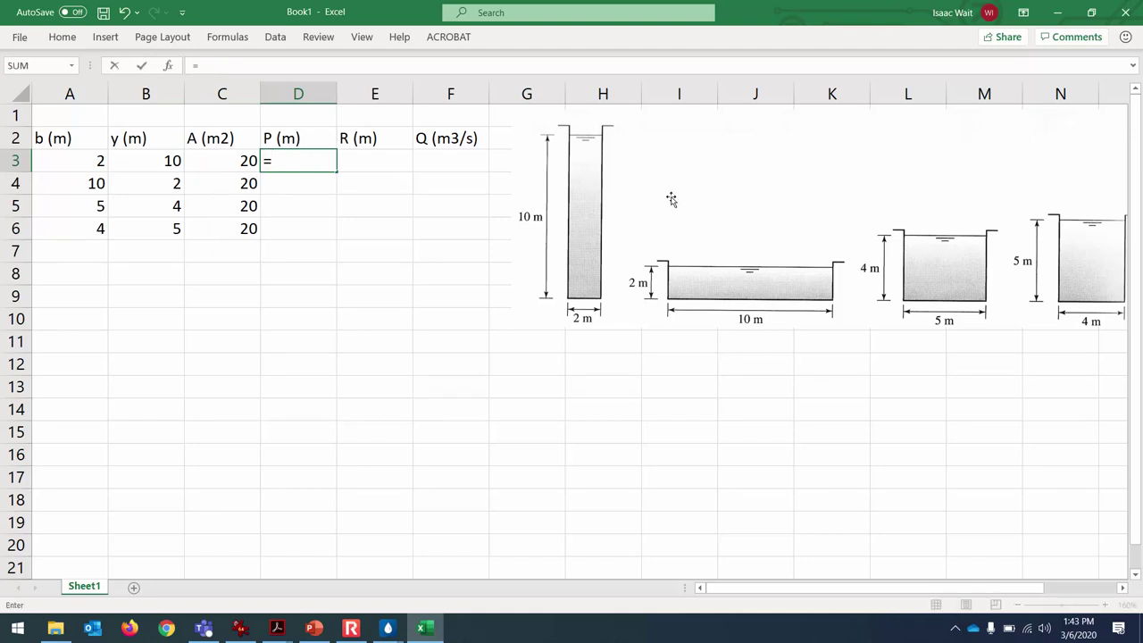
click(87, 162)
text(+2*)
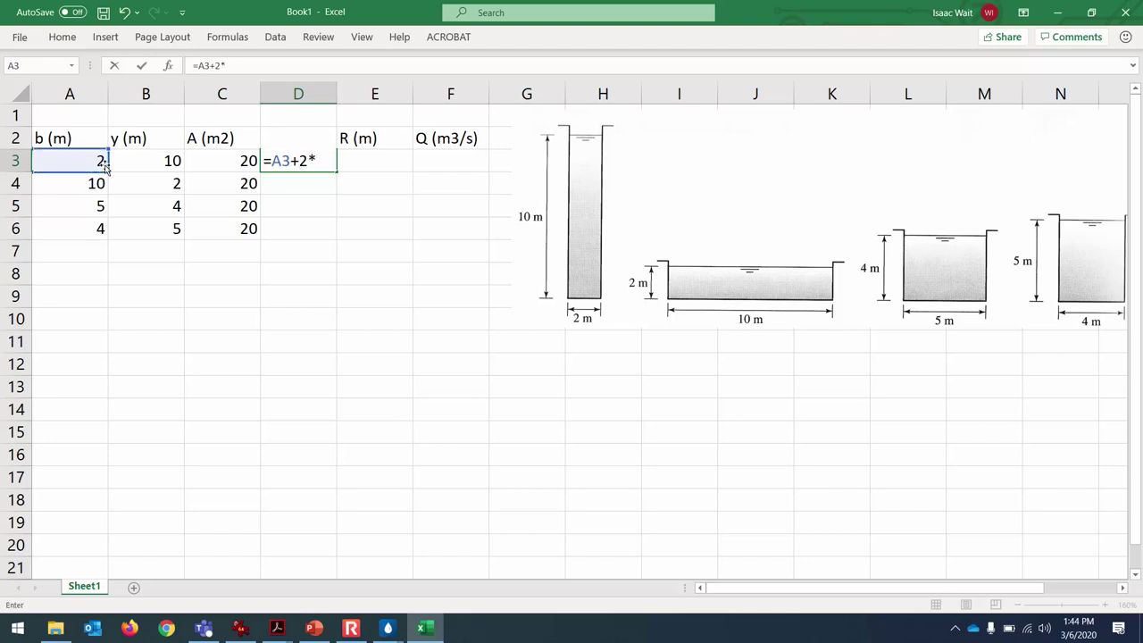
click(162, 156)
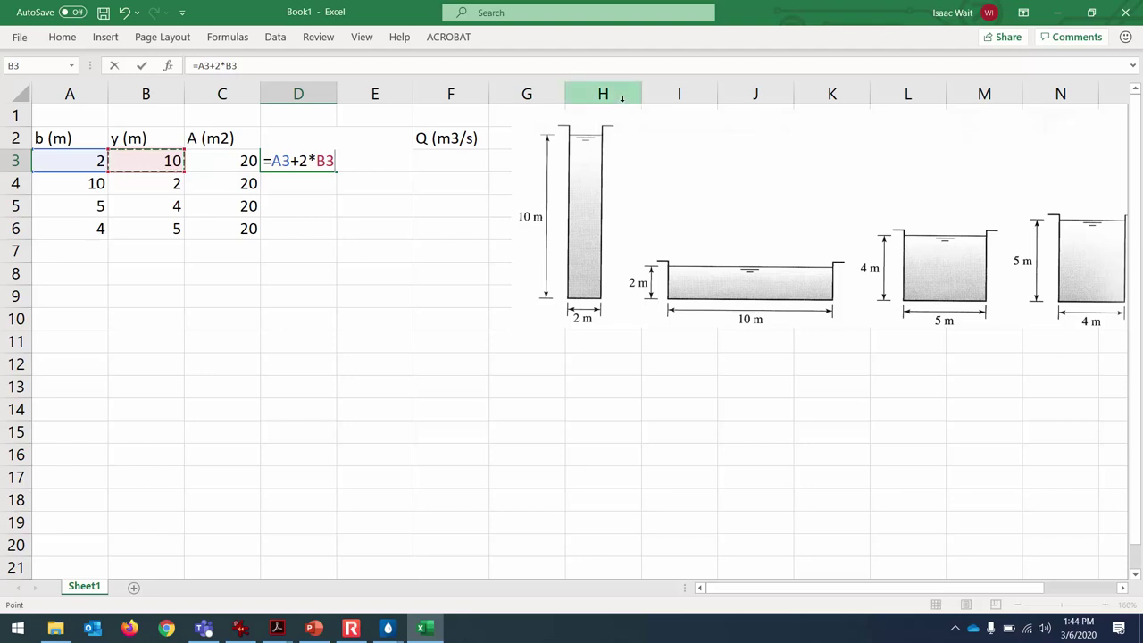
key(Return)
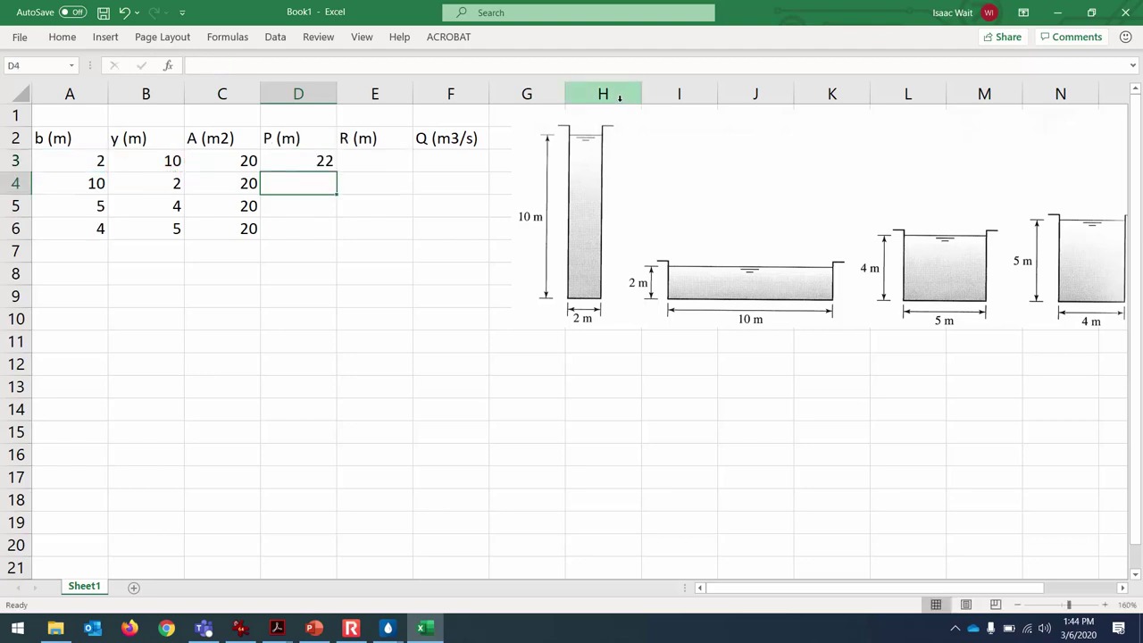
click(328, 164)
drag(336, 174, 340, 243)
click(329, 298)
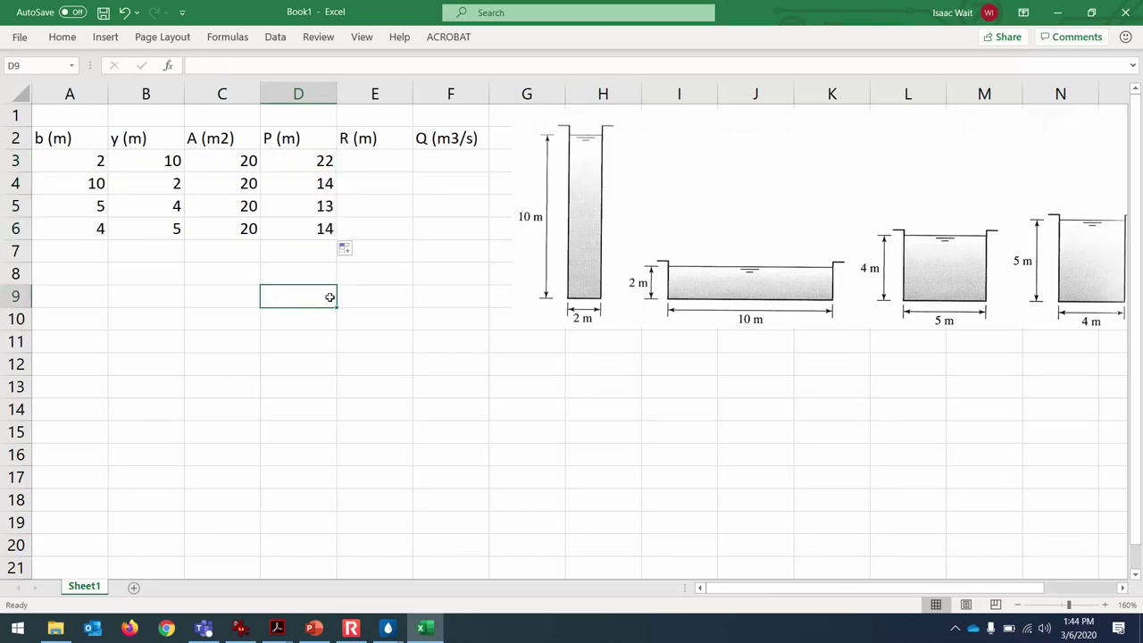
Step: Calculate the hydraulic radius in E3 with =C3/D3 and fill the formula down to E6
click(403, 157)
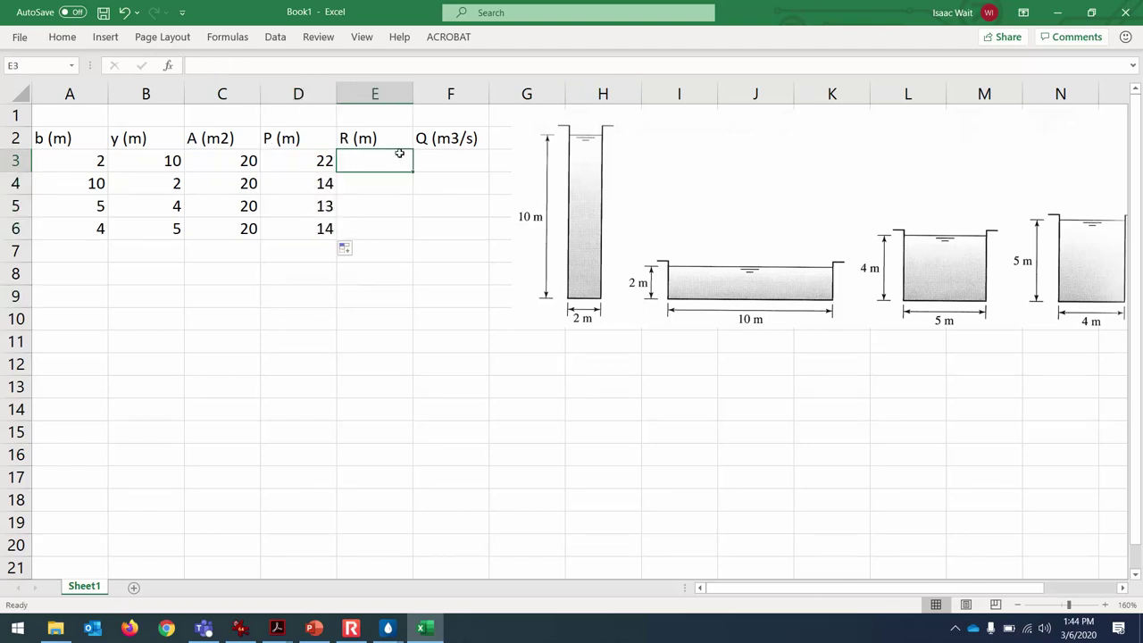
text(=)
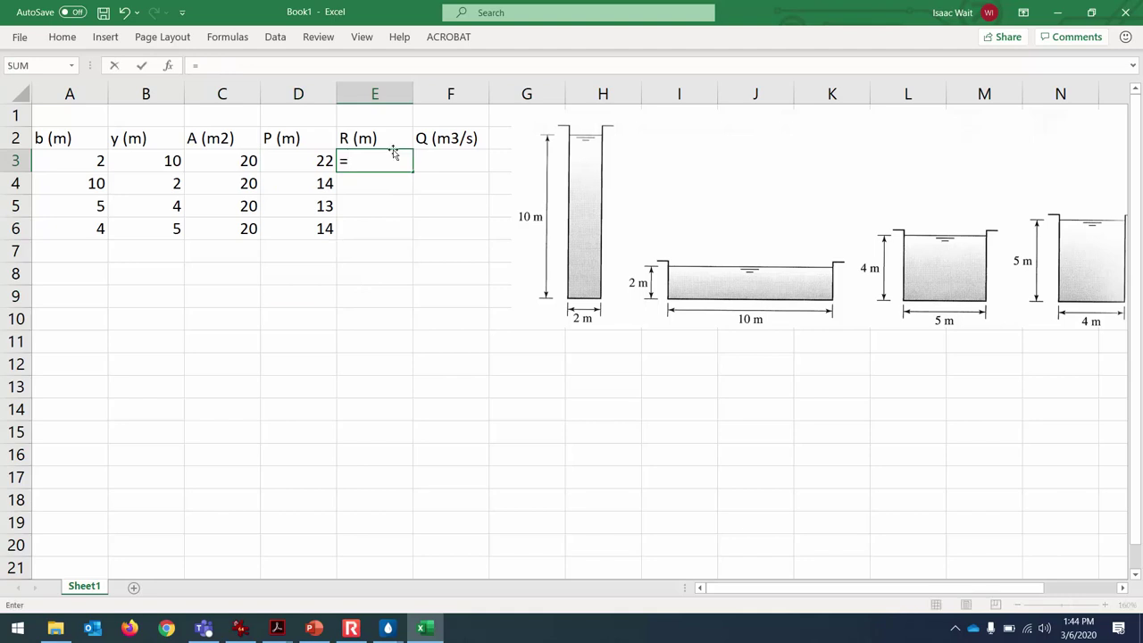
click(244, 161)
text(/)
click(304, 161)
key(Return)
click(404, 165)
drag(414, 171, 401, 243)
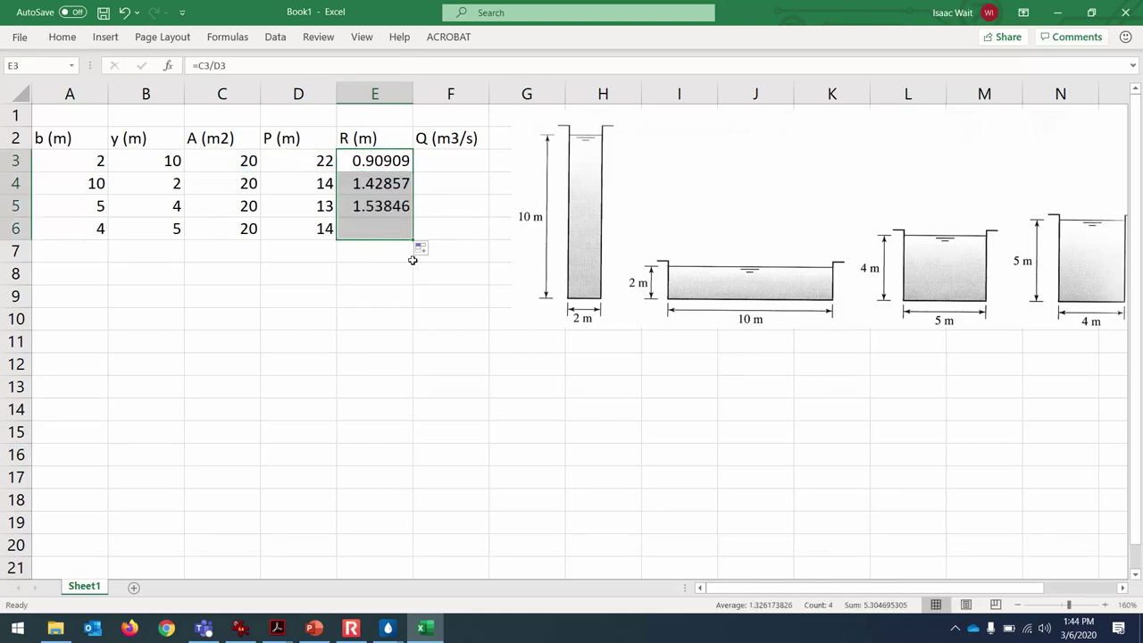
Step: Copy the discharge equation from slide 252 in PowerPoint and paste it into the Excel sheet at cell B12
click(353, 630)
click(314, 627)
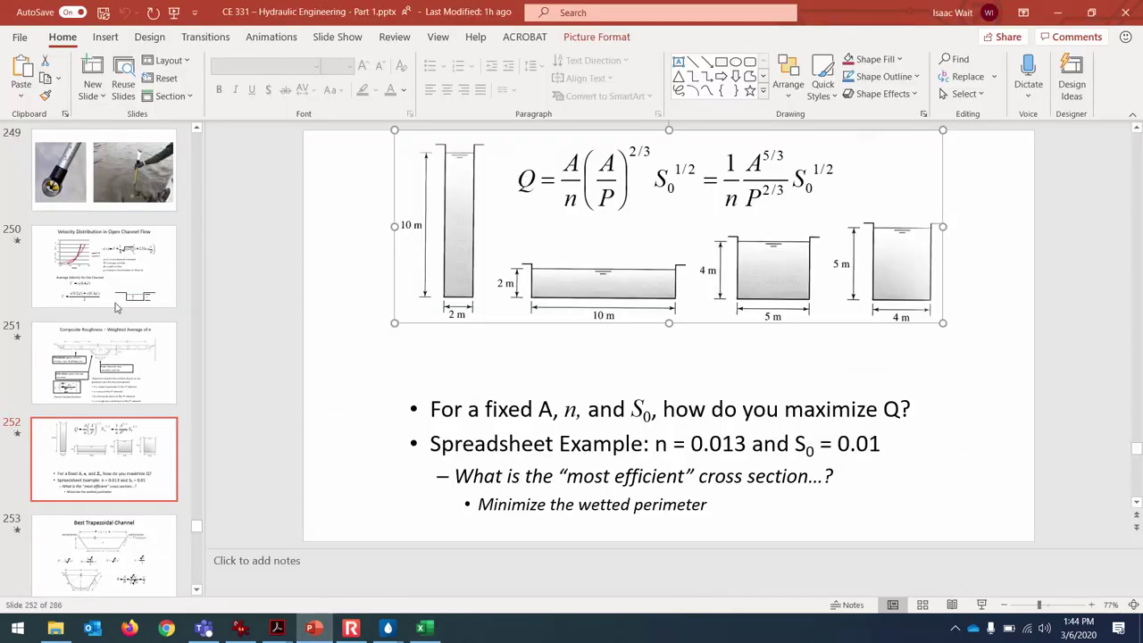
click(576, 183)
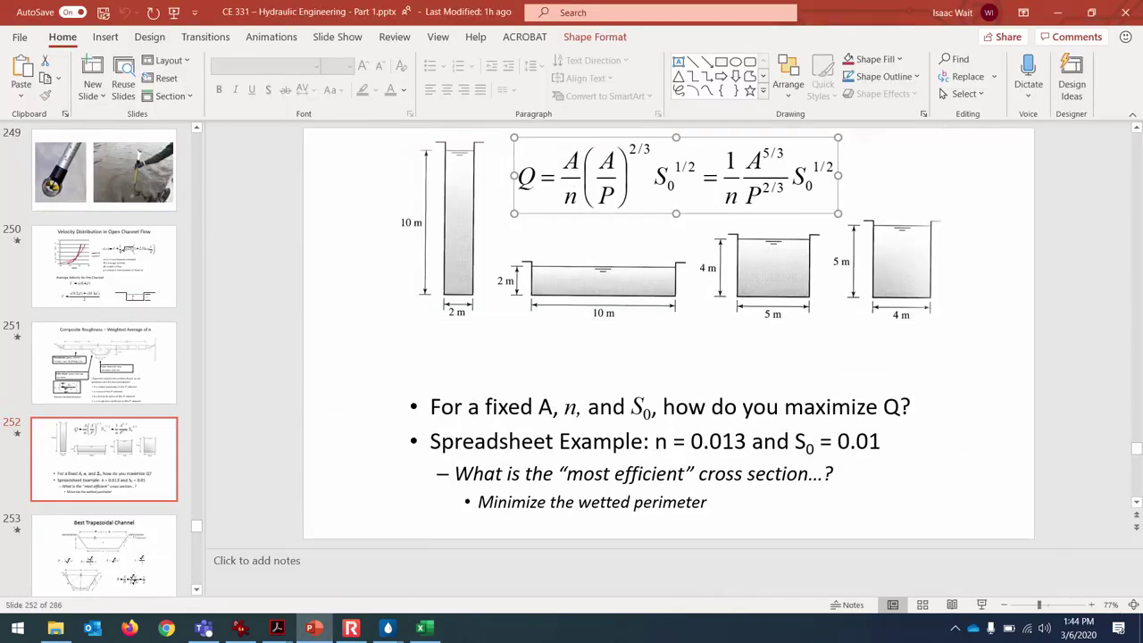
click(425, 628)
click(137, 362)
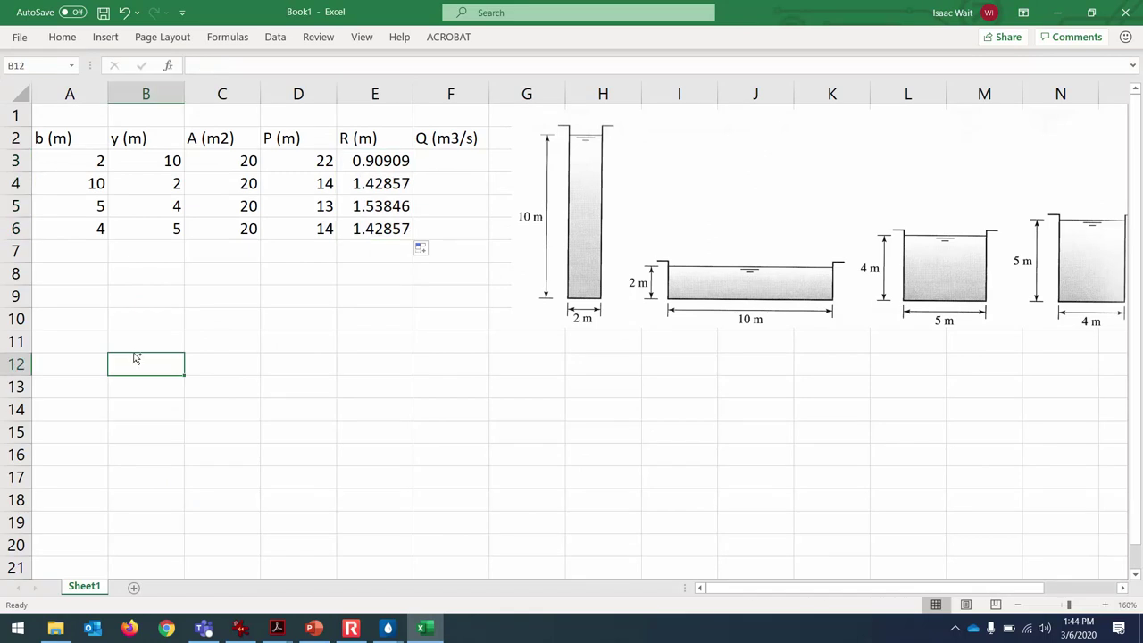
key(ctrl+v)
click(429, 268)
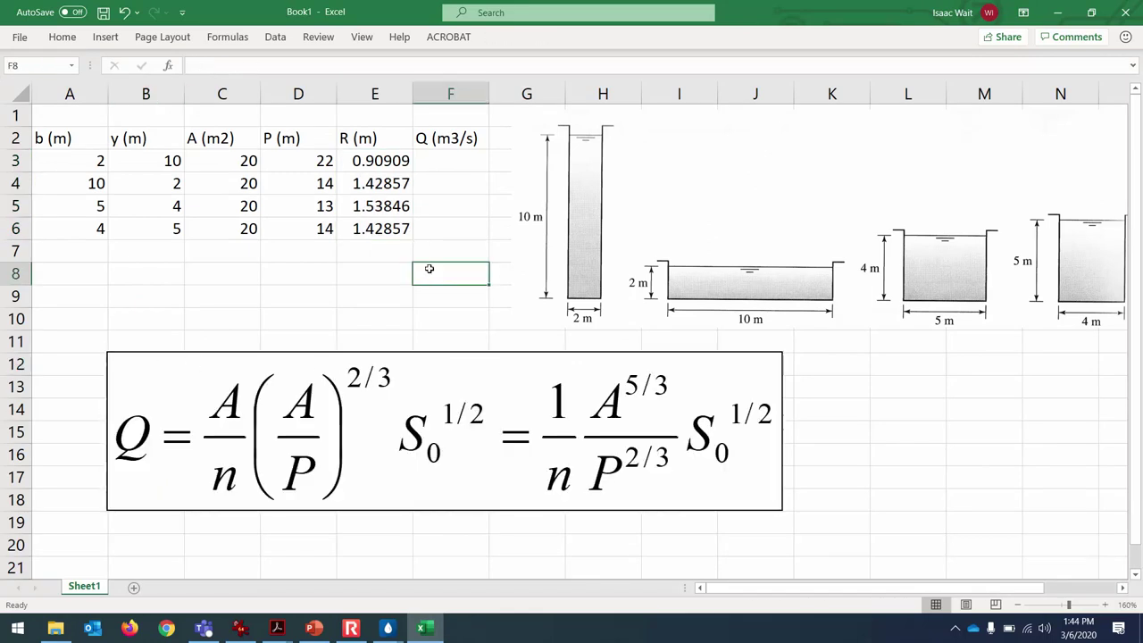
Step: Enter the label s= with 0.01 in A1 and B1, and the label n= with 0.013 in D1 and E1
click(86, 116)
text(s=)
key(Tab)
text(0.01)
key(Tab)
key(Tab)
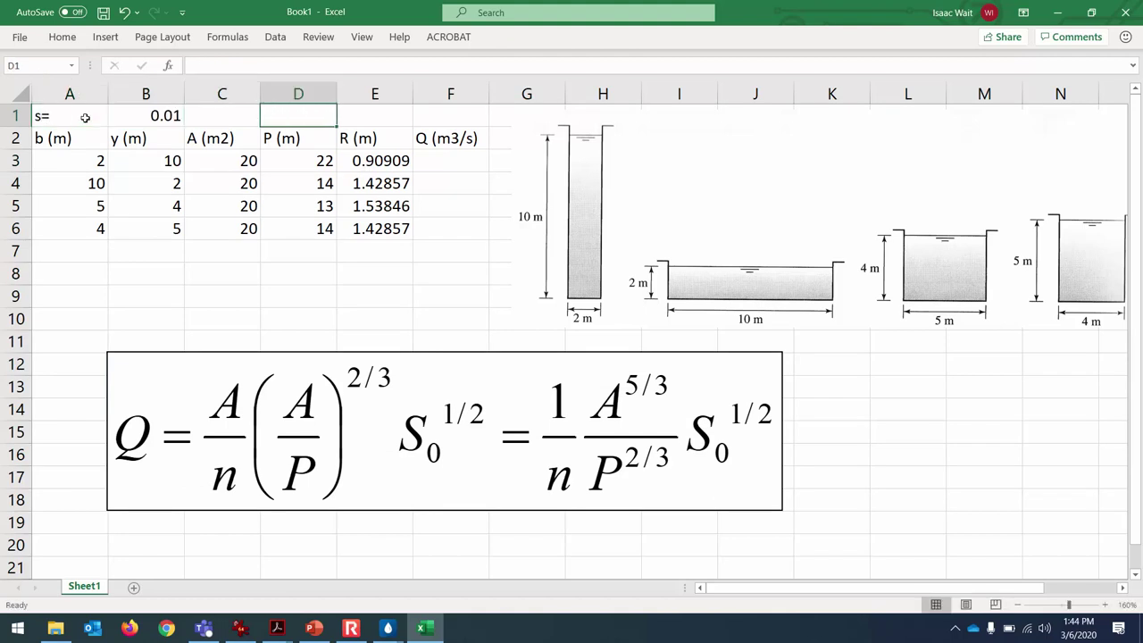
text(n=)
key(Tab)
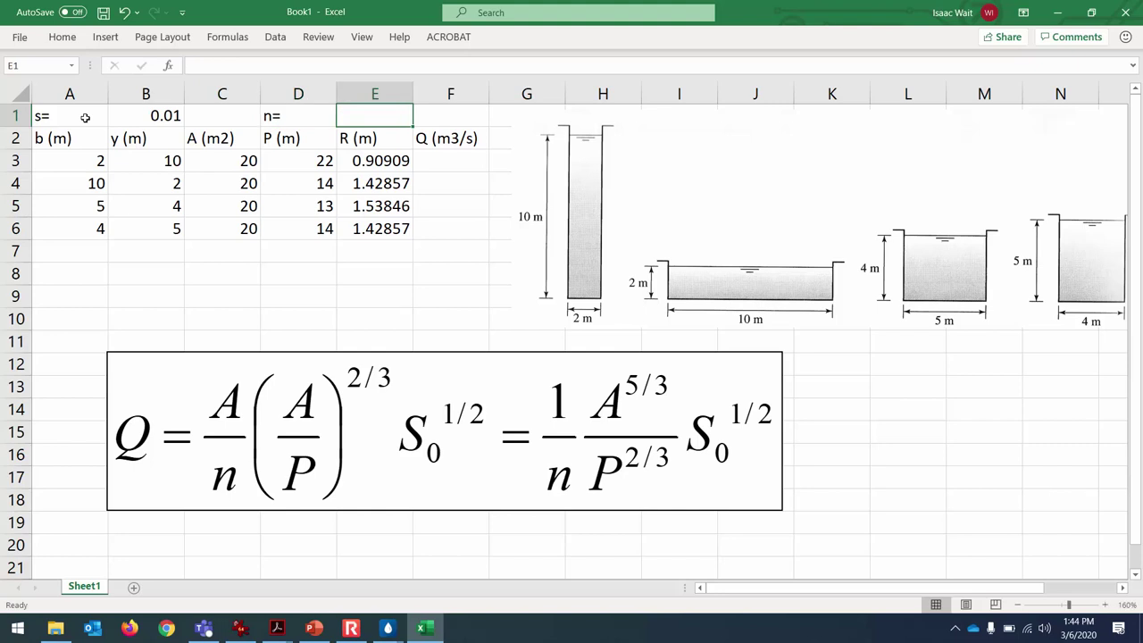
text(.013)
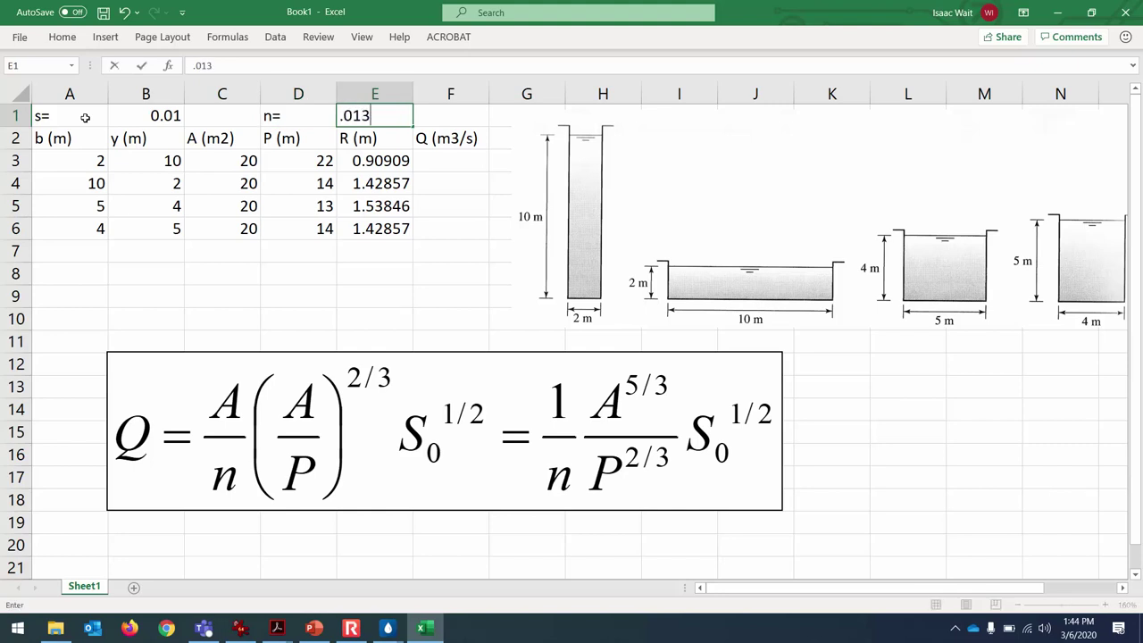
key(Return)
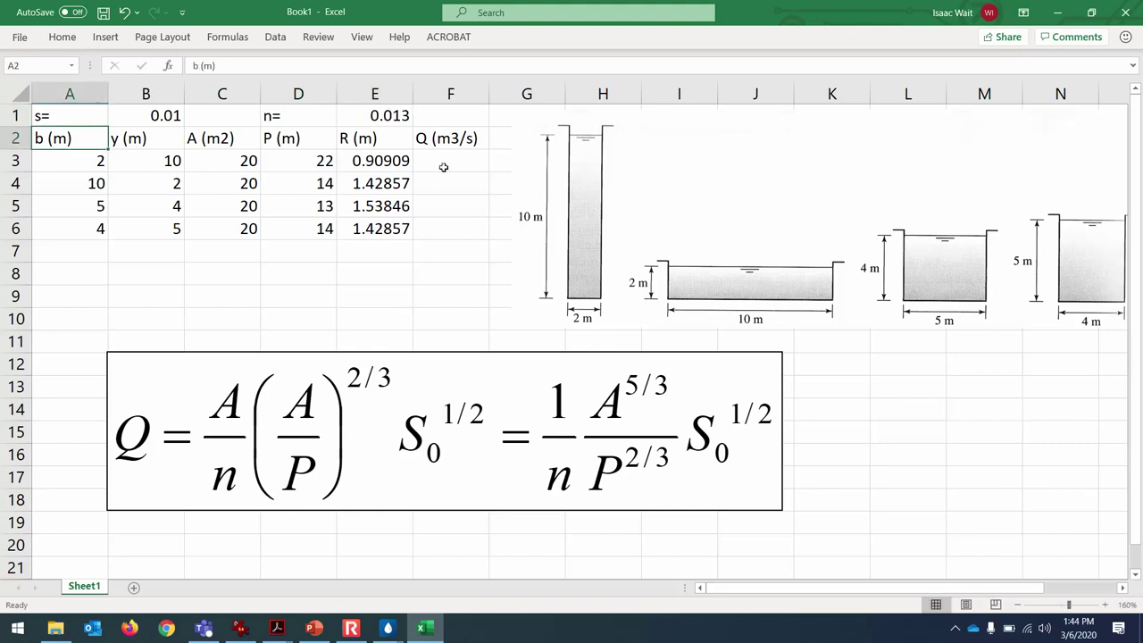
Step: Review the hydraulic radius formula in E3 and the cells it references
click(402, 162)
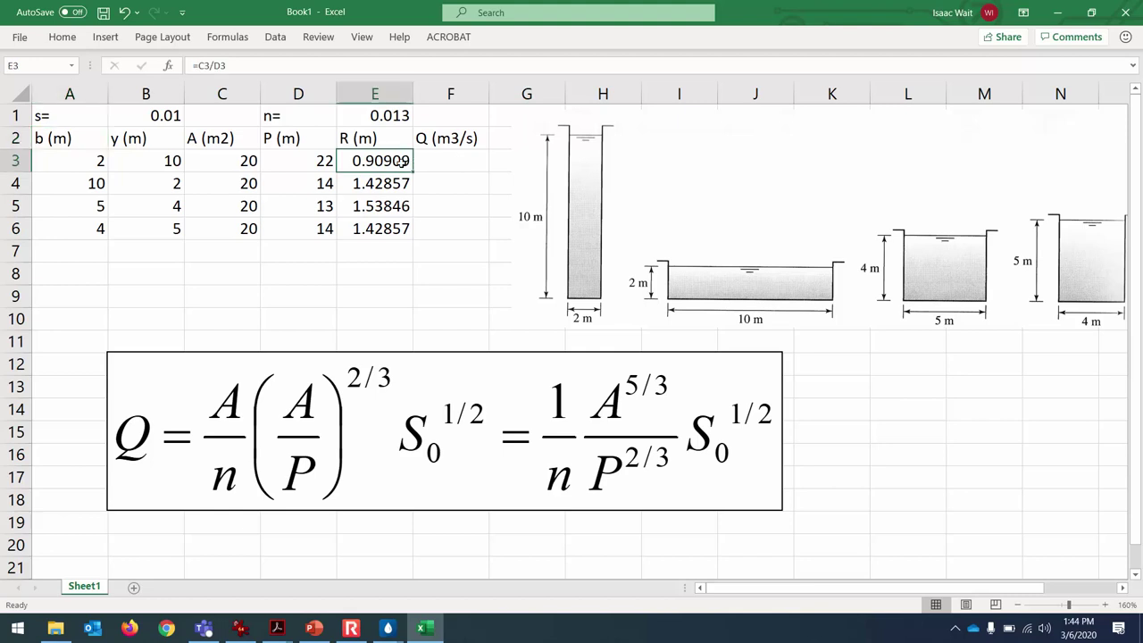
click(400, 65)
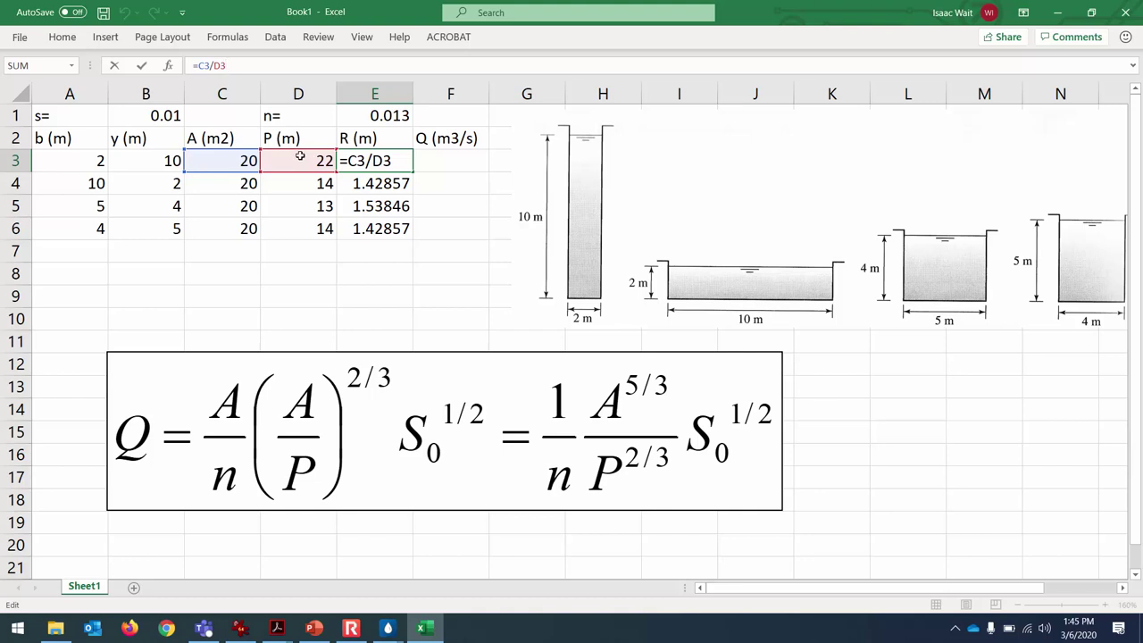
key(ctrl+Return)
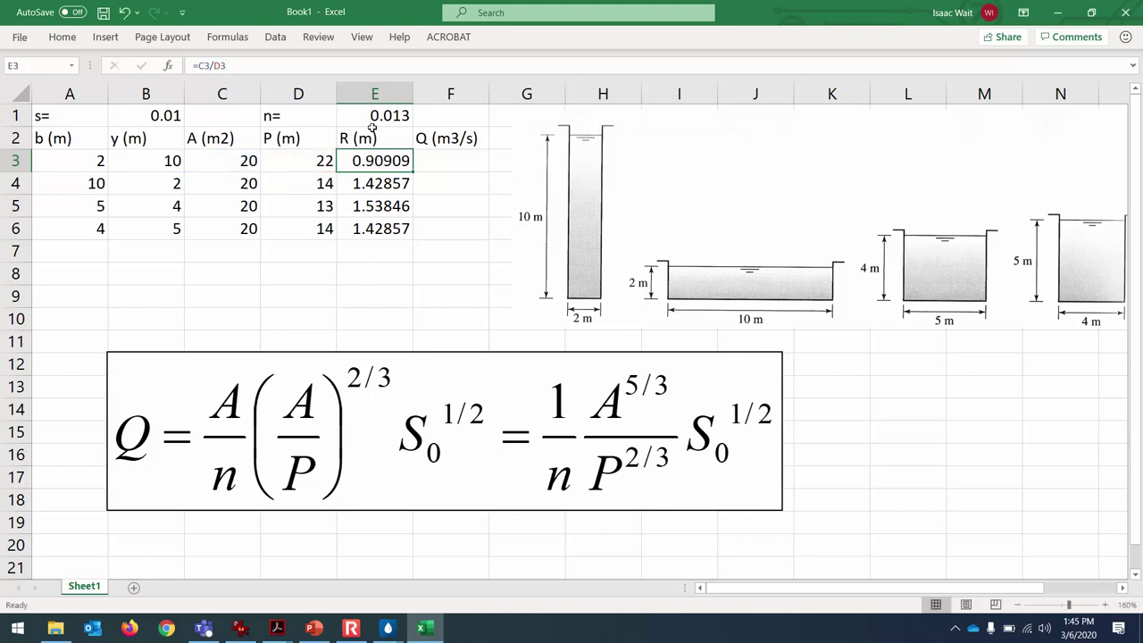
Step: Calculate the discharge in F3 with =C3^(5/3)*$B$1^.5/($E$1*D3^.6667)
click(444, 156)
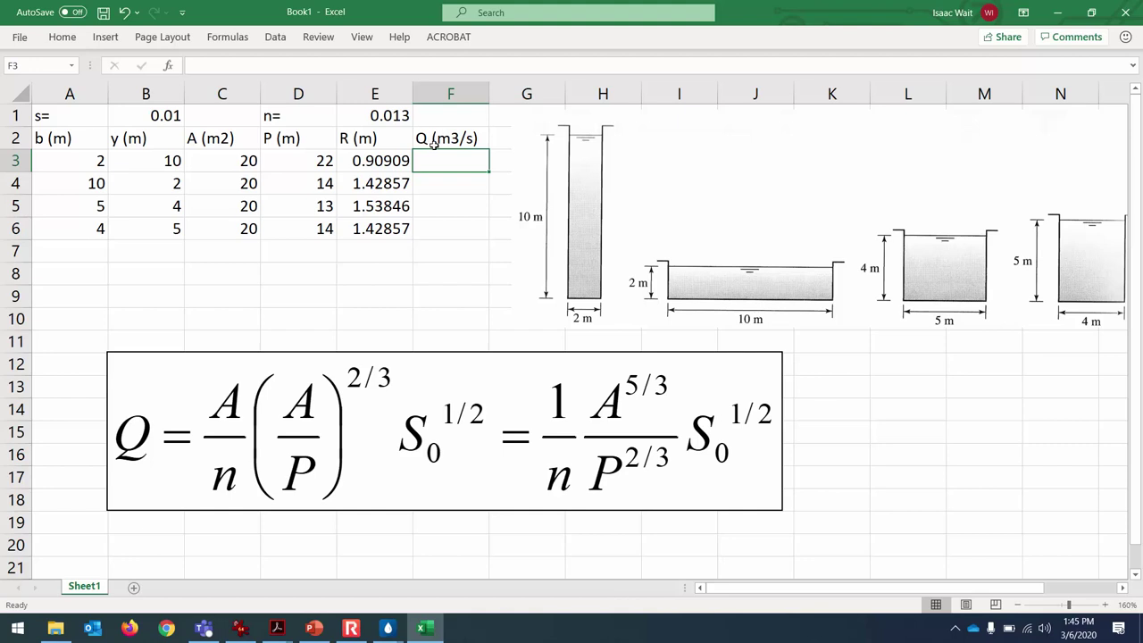
text(=)
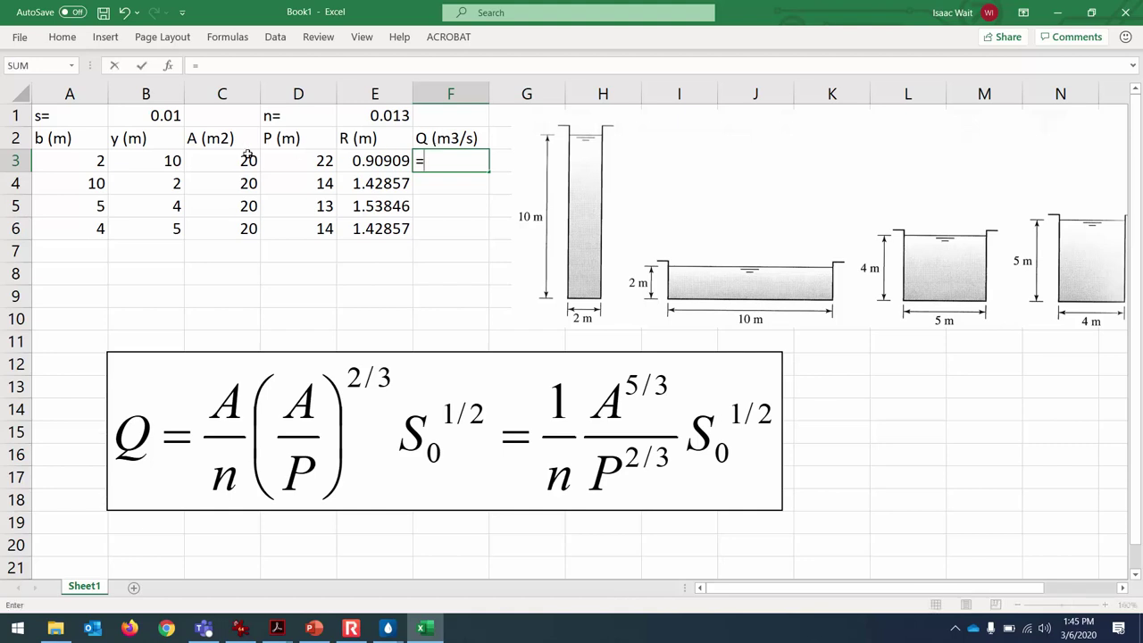
click(207, 164)
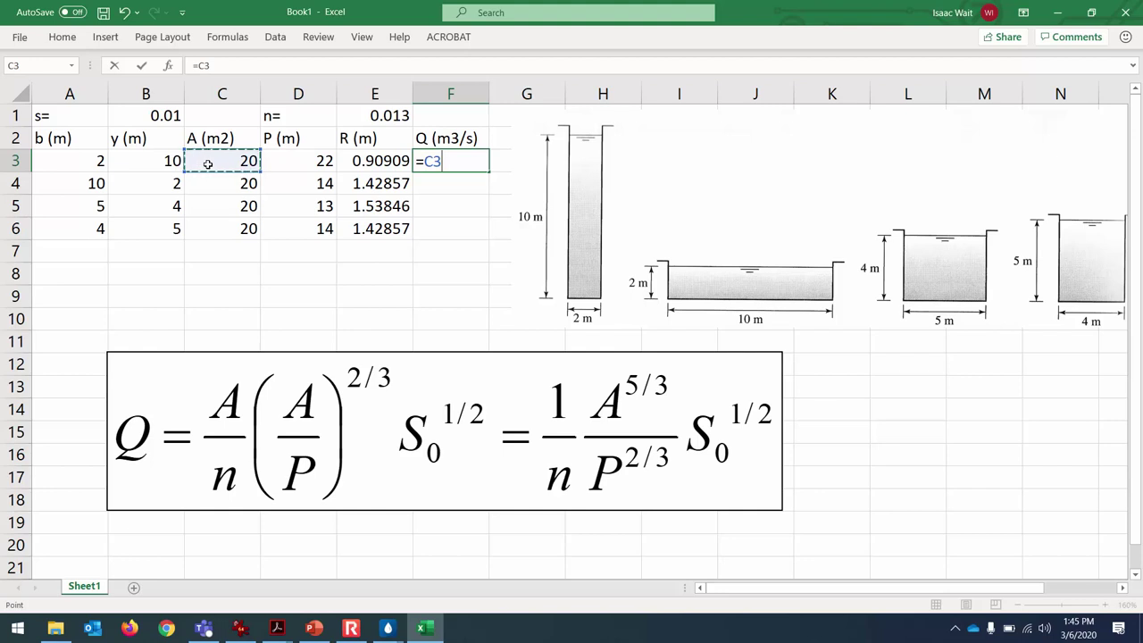
text(^)
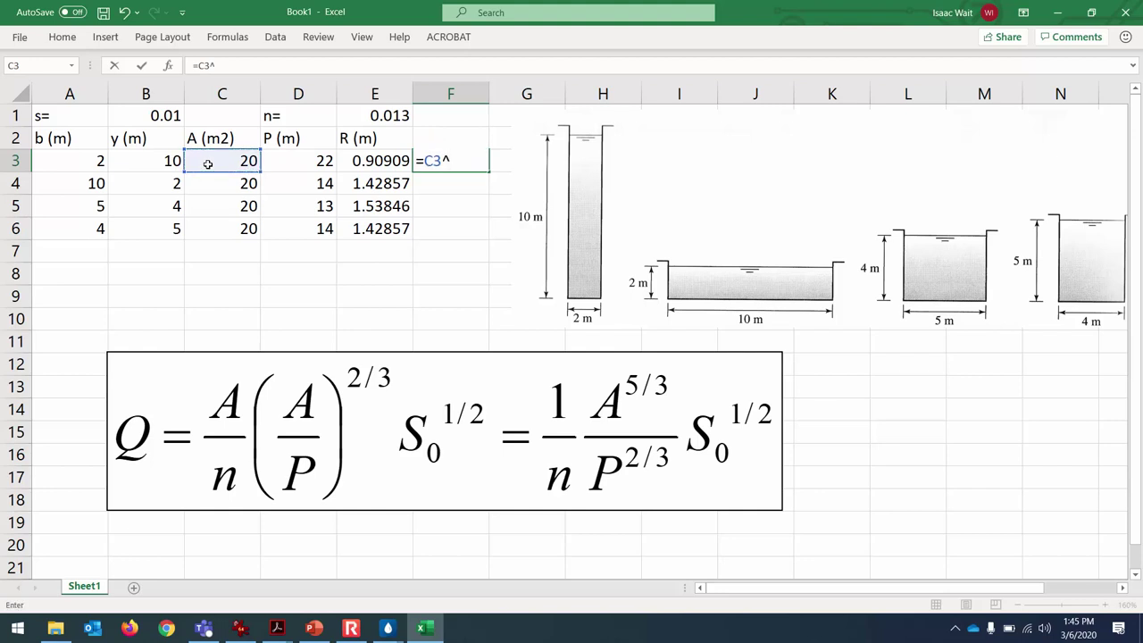
text((5/3)*)
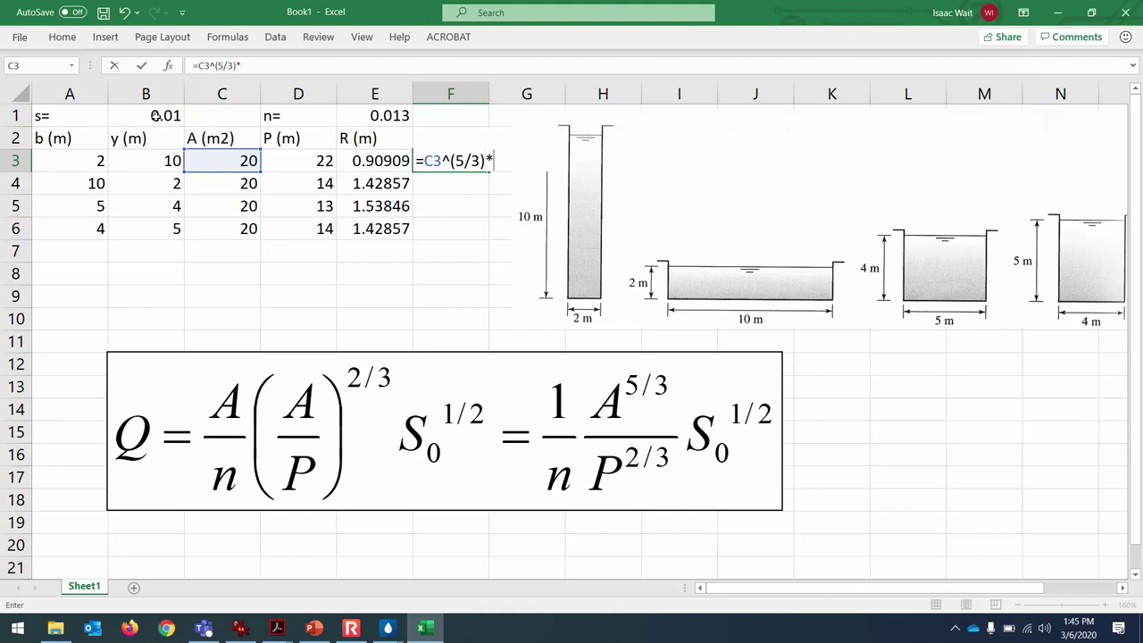
click(155, 115)
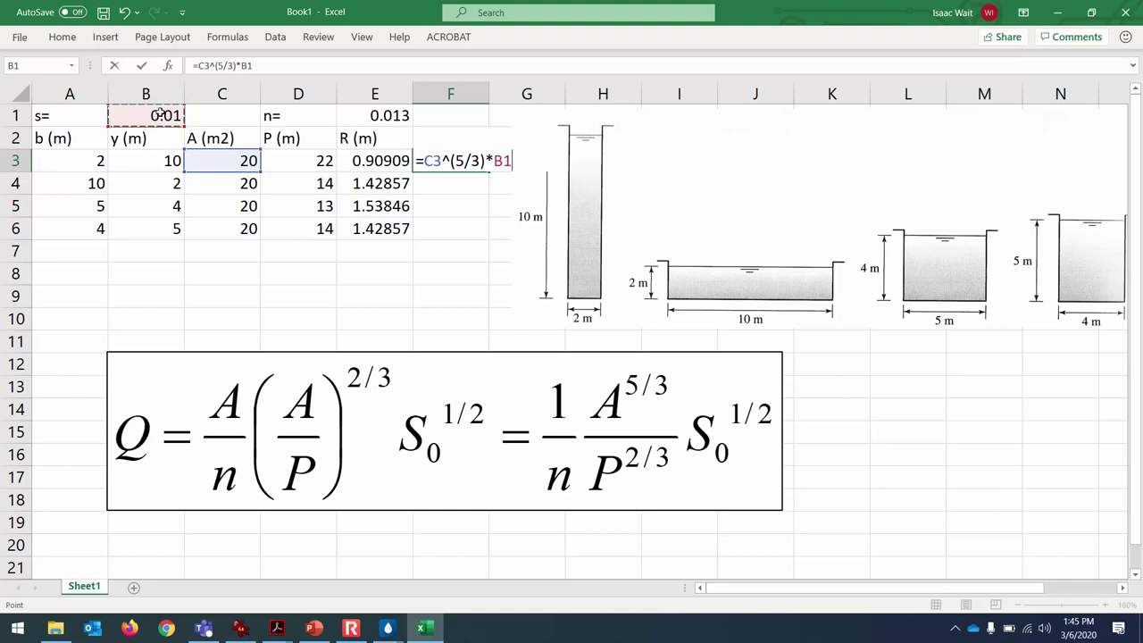
key(F4)
text(^.5)
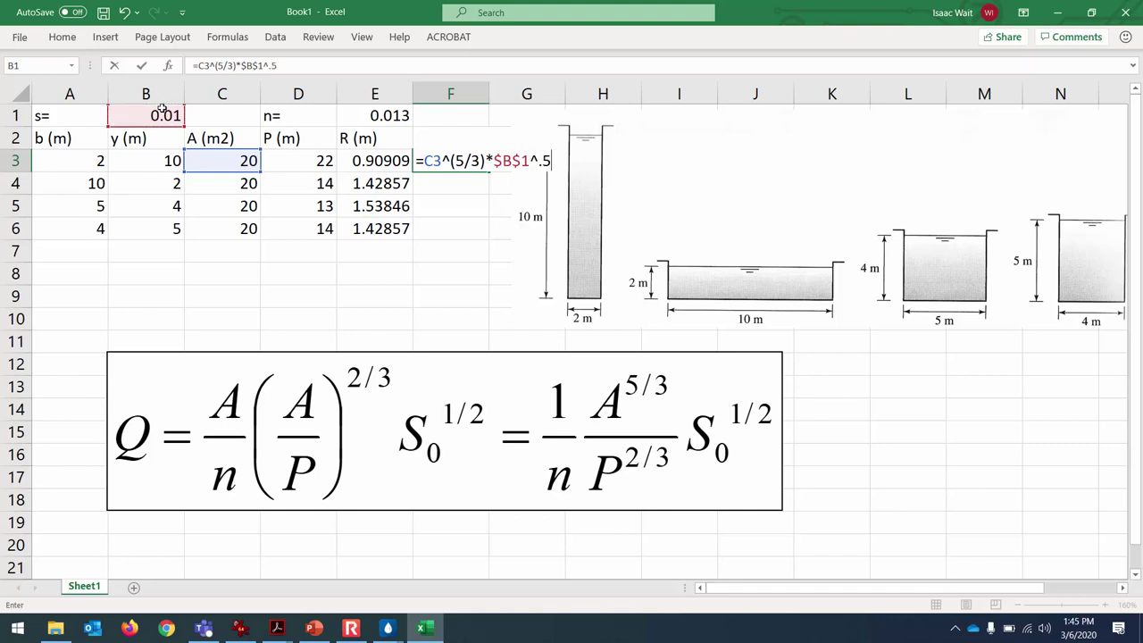
text(/()
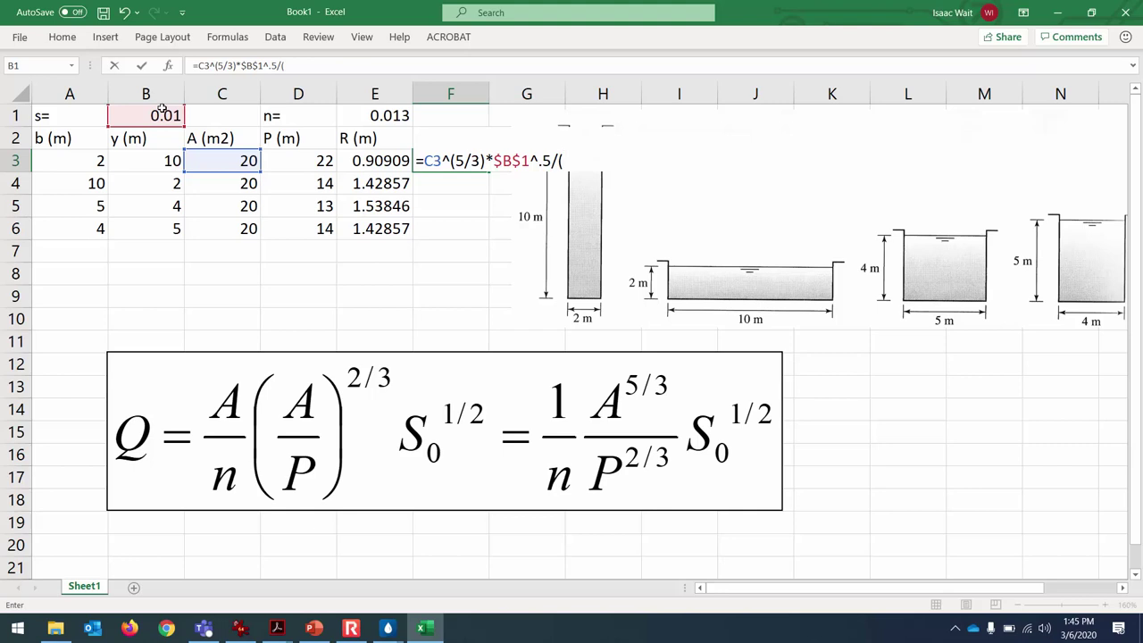
click(382, 116)
key(F4)
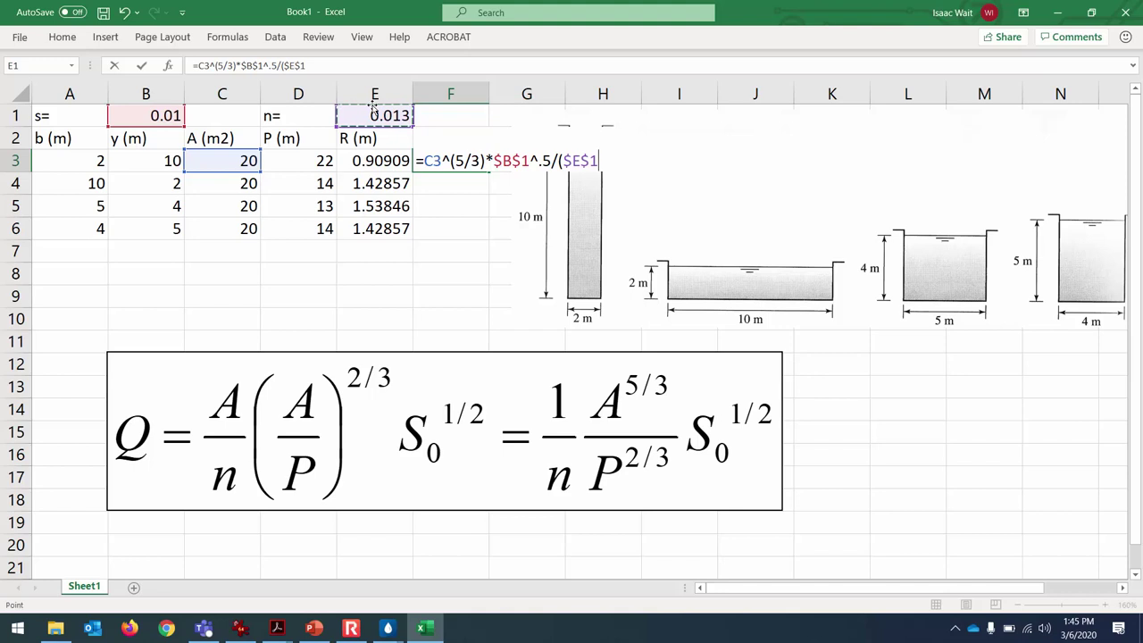
text(*)
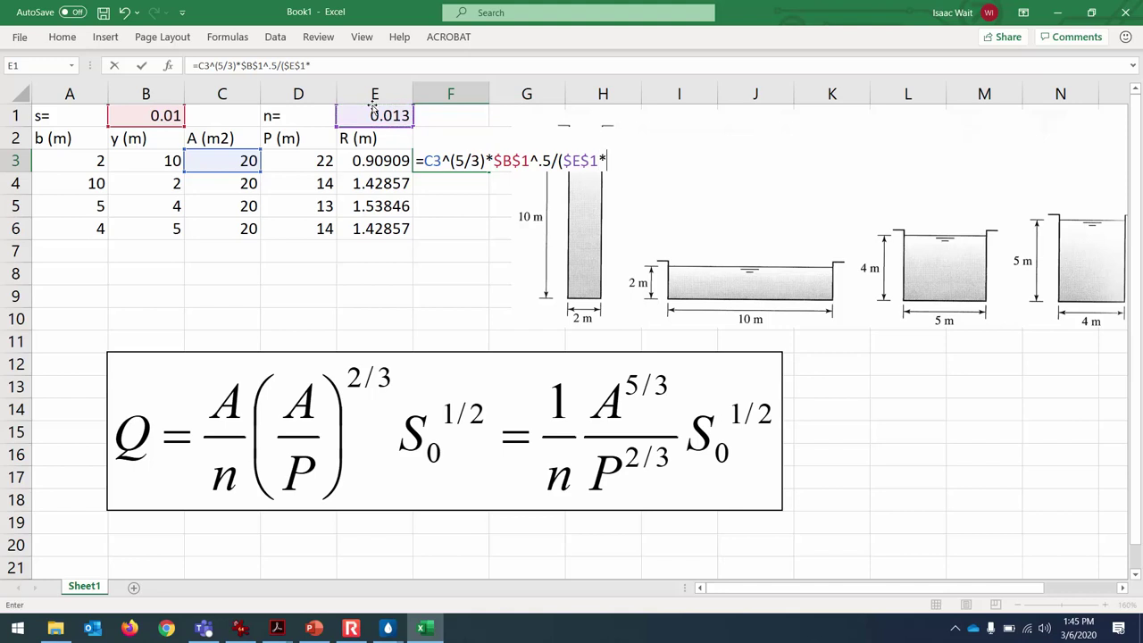
click(303, 157)
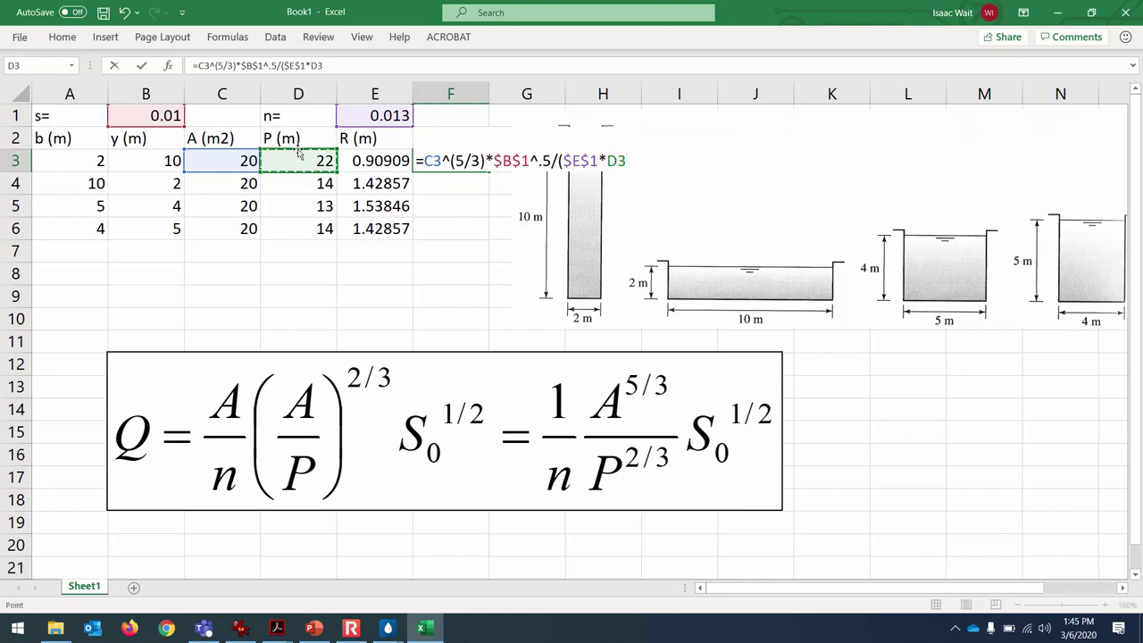
text(^.6667)
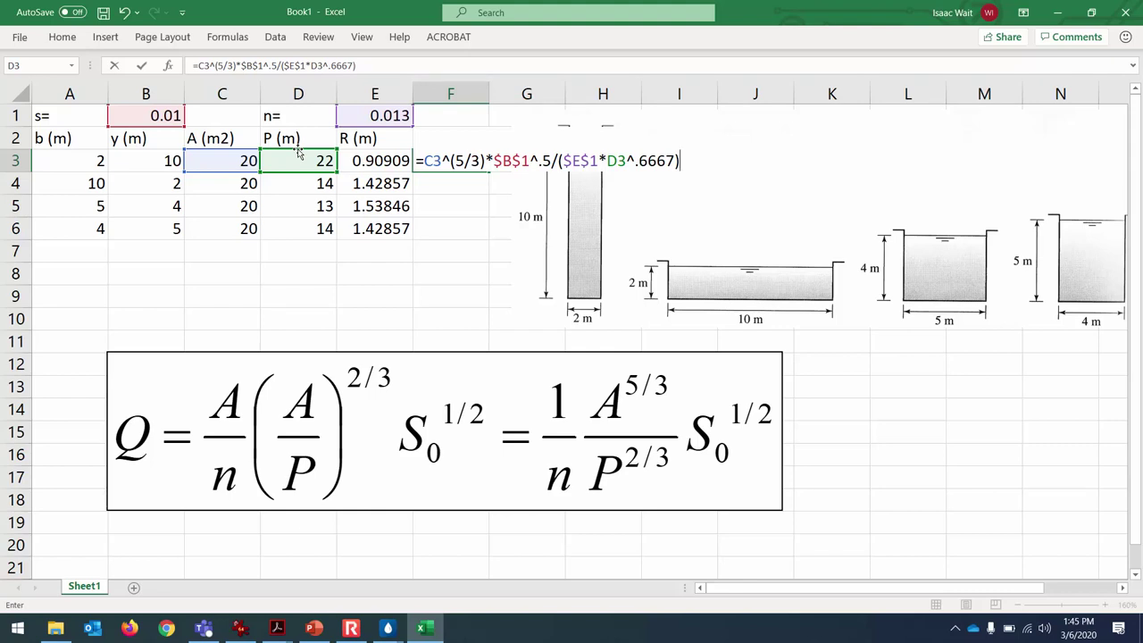
key(Return)
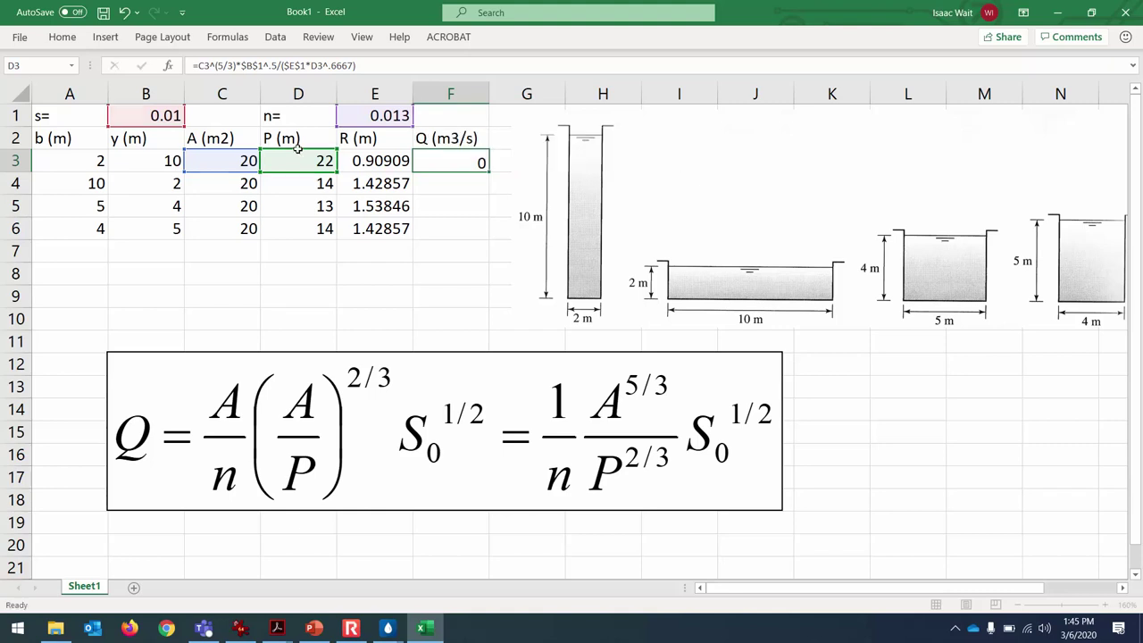
Step: Check the discharge formula in F3 against its referenced slope, roughness, area and perimeter cells
click(428, 157)
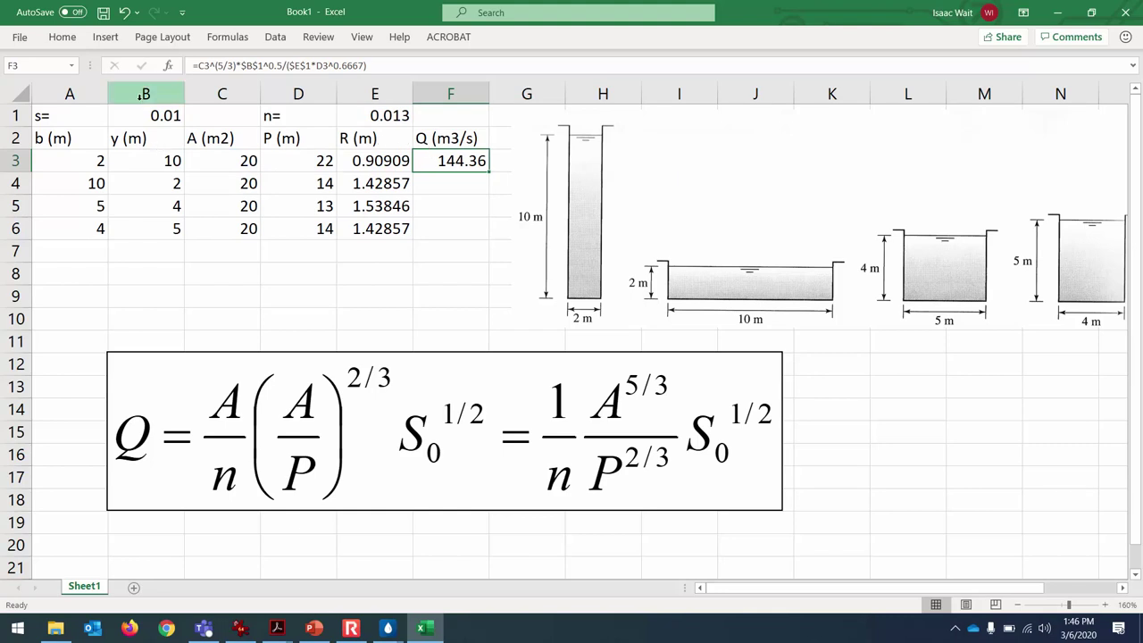
click(406, 120)
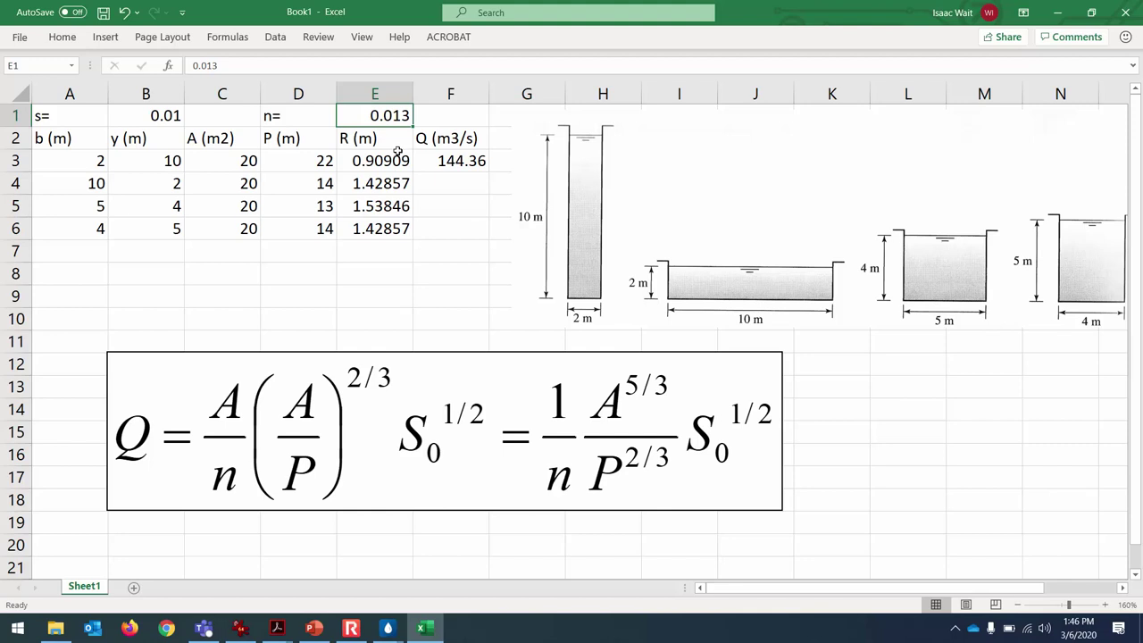
click(453, 167)
click(444, 64)
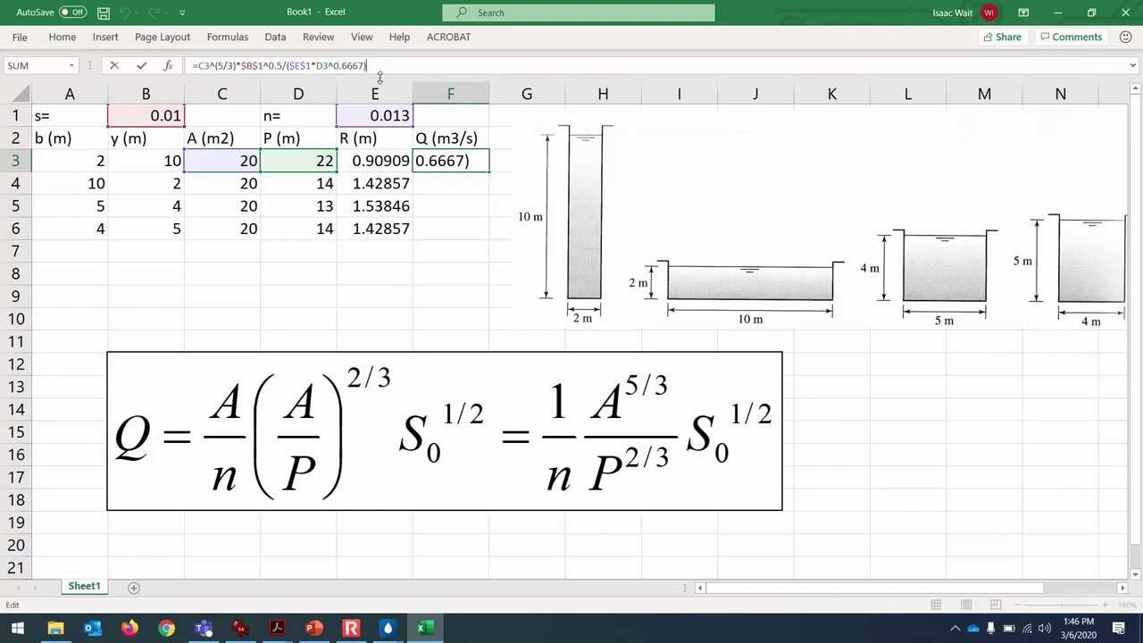
key(ctrl+Return)
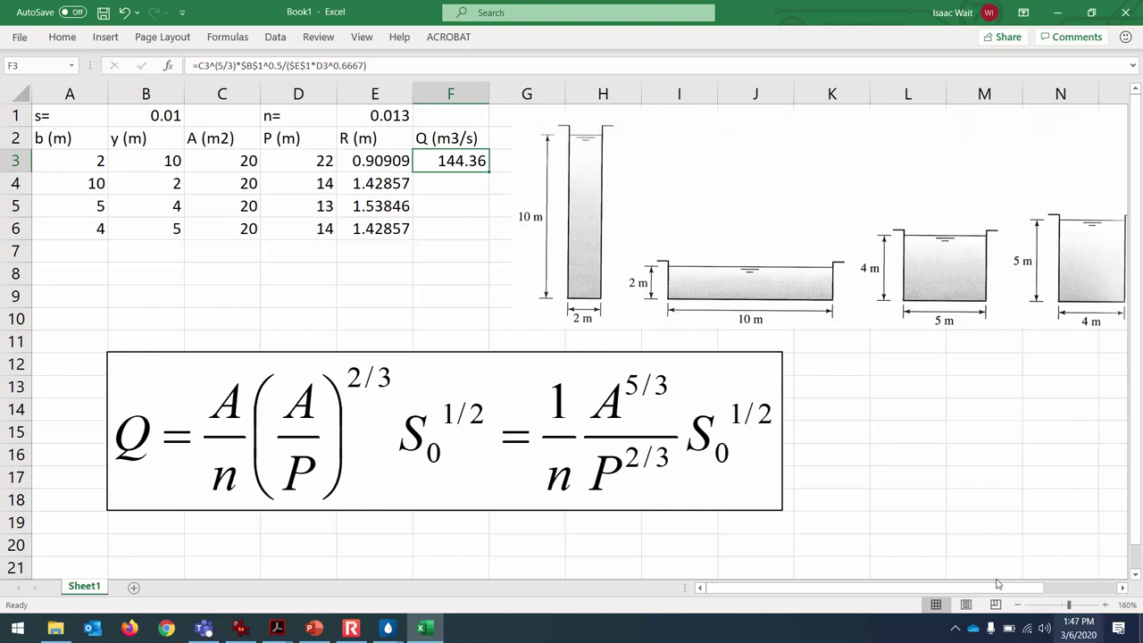
Step: Fill the discharge formula from F3 down to F6 and select the discharge of the 5 m wide channel
click(419, 189)
click(459, 162)
drag(482, 167, 478, 233)
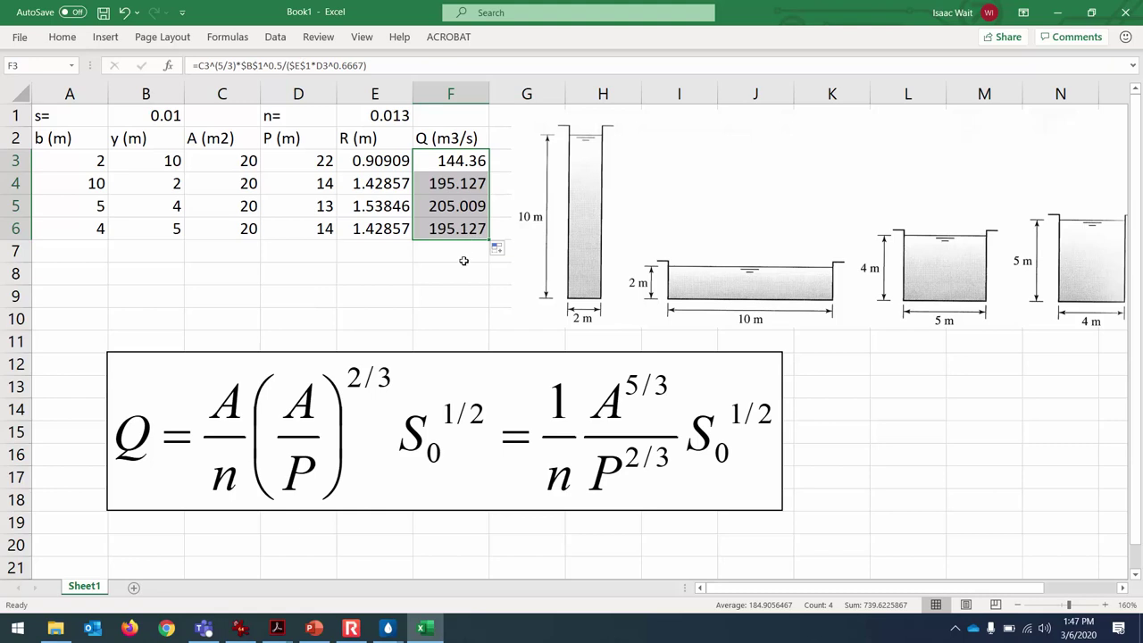
click(463, 259)
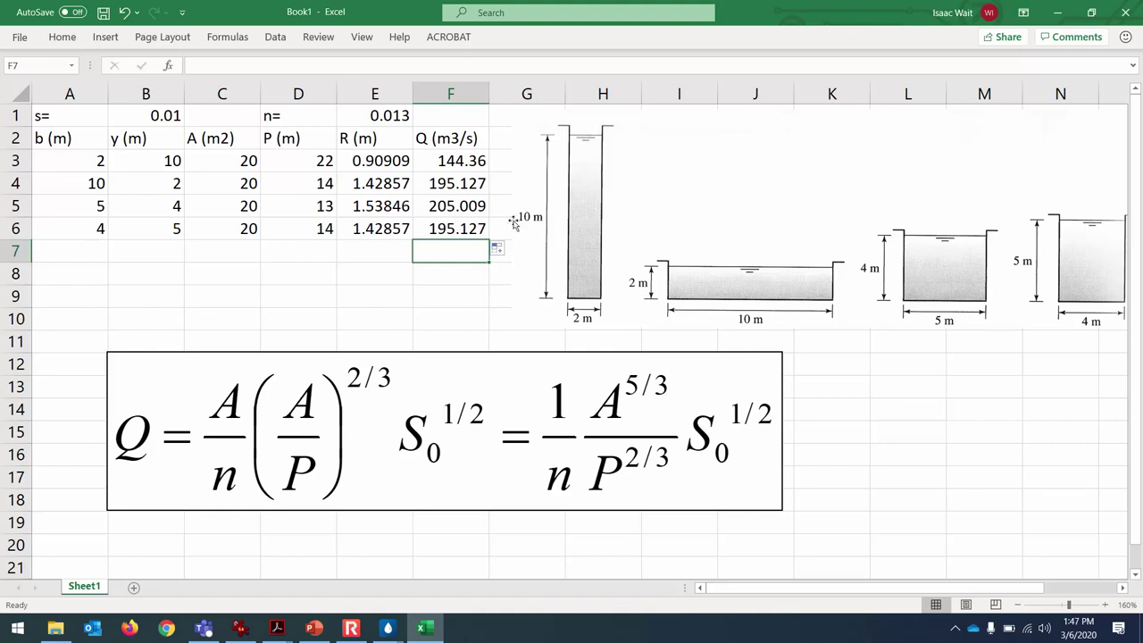
click(473, 206)
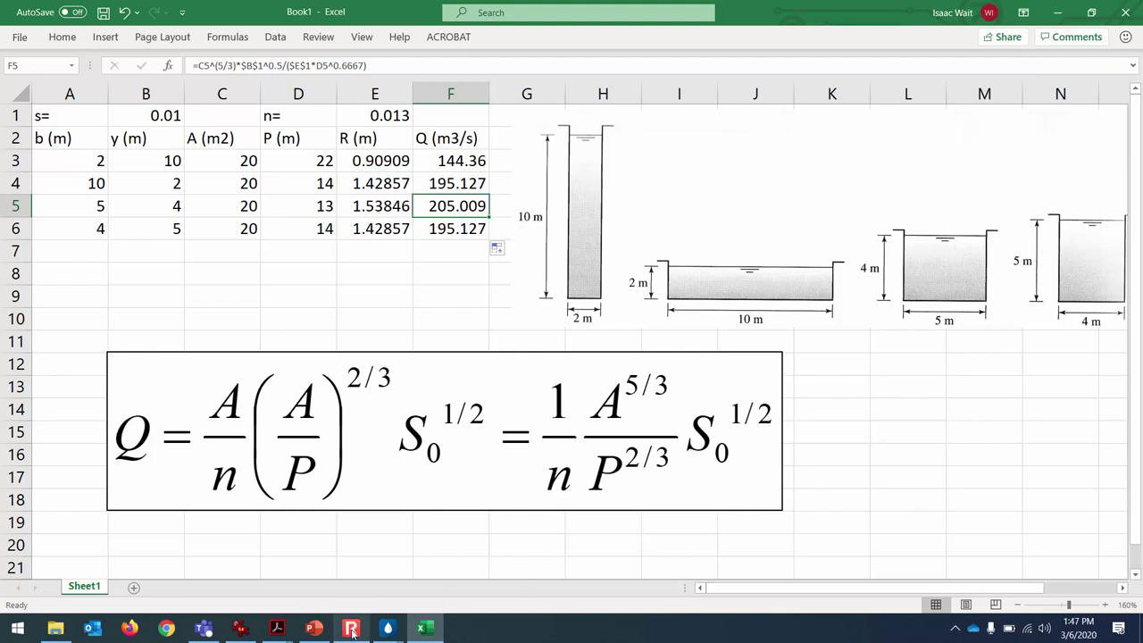
Step: Switch to the PowerPoint presentation and show slide 253, Best Trapezoidal Channel
click(313, 627)
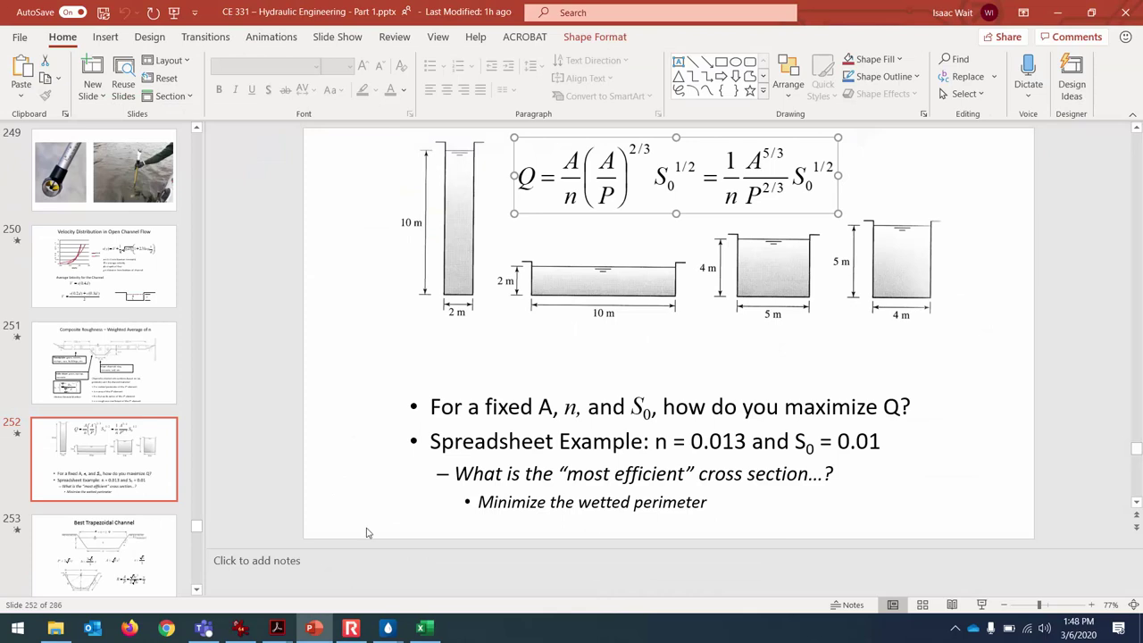
click(125, 555)
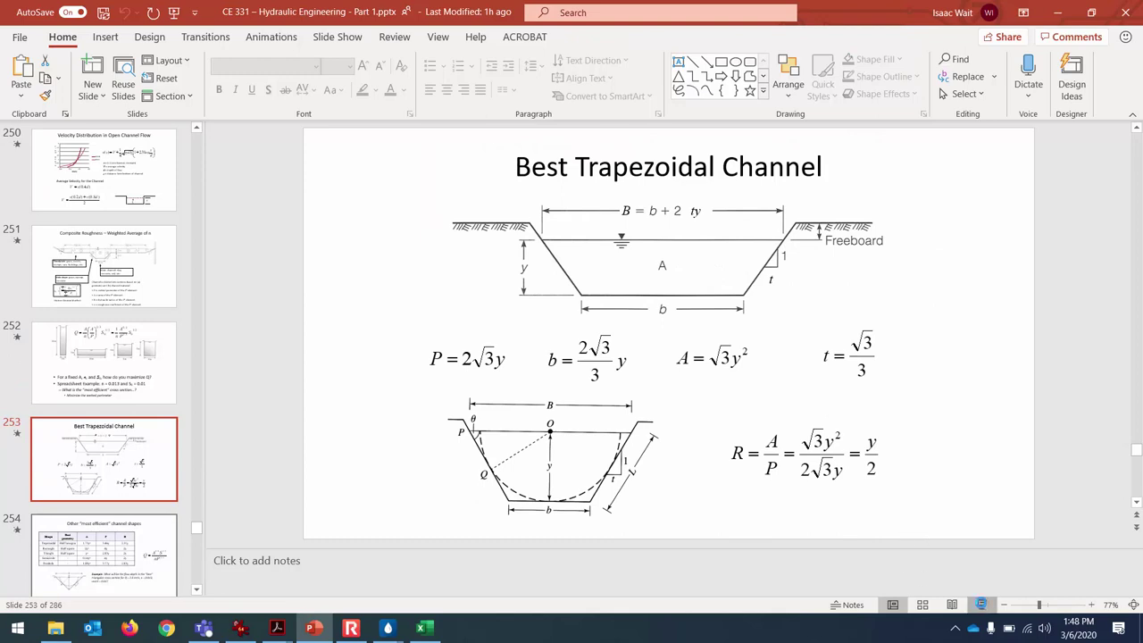